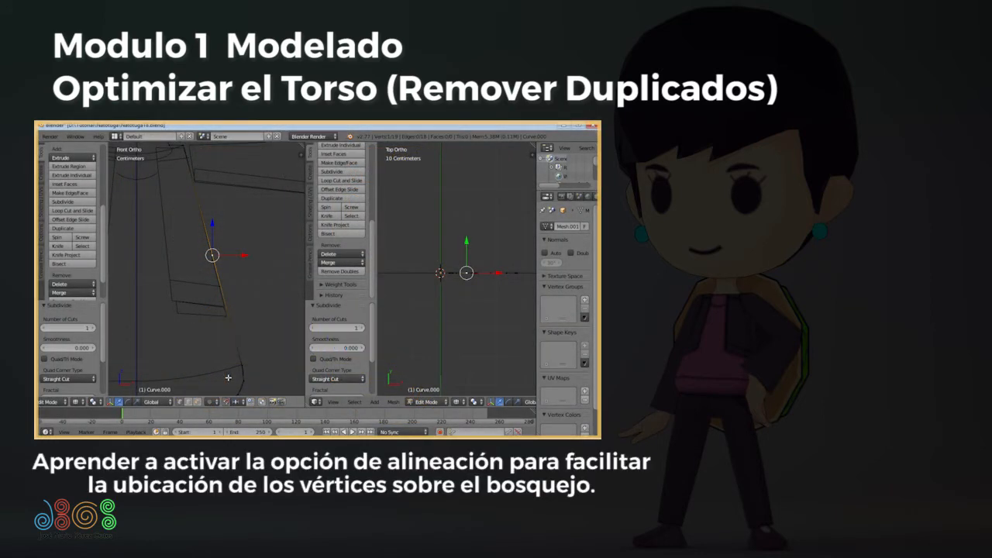
Step: Set the snap element to Edge and try moving the selected vertex along the sketched torso outline
{"action": "left_click", "coordinate": [237, 402]}
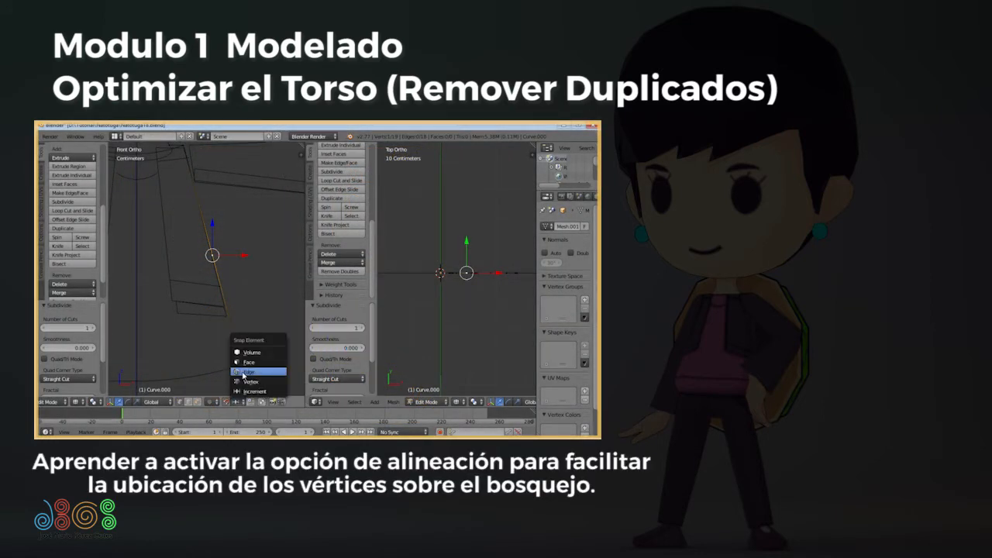
{"action": "left_click", "coordinate": [243, 373]}
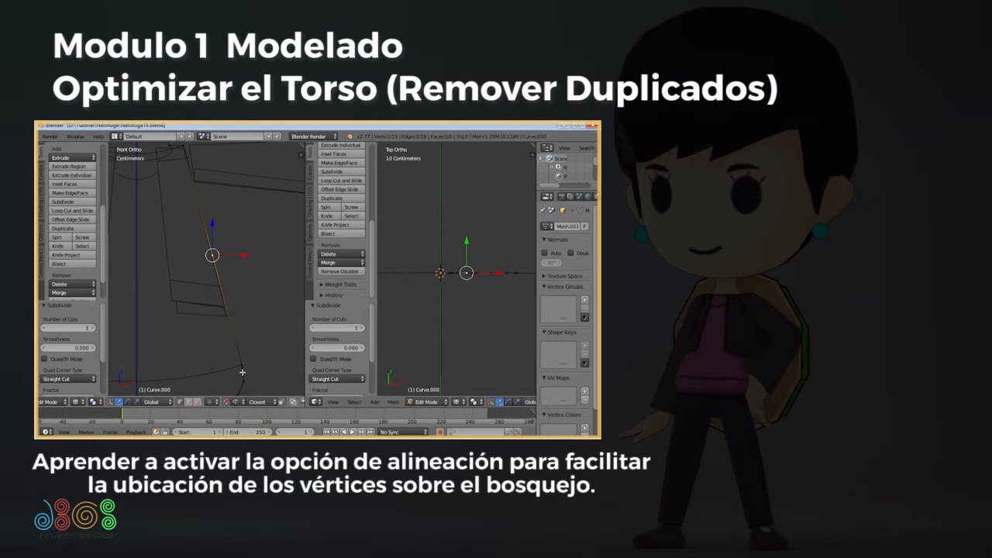
{"action": "key", "text": "ctrl+shift+Tab"}
{"action": "middle_click_drag", "start_coordinate": [235, 265], "coordinate": [247, 300], "text": "shift"}
{"action": "key", "text": "g"}
{"action": "right_click", "coordinate": [227, 234]}
{"action": "key", "text": "g"}
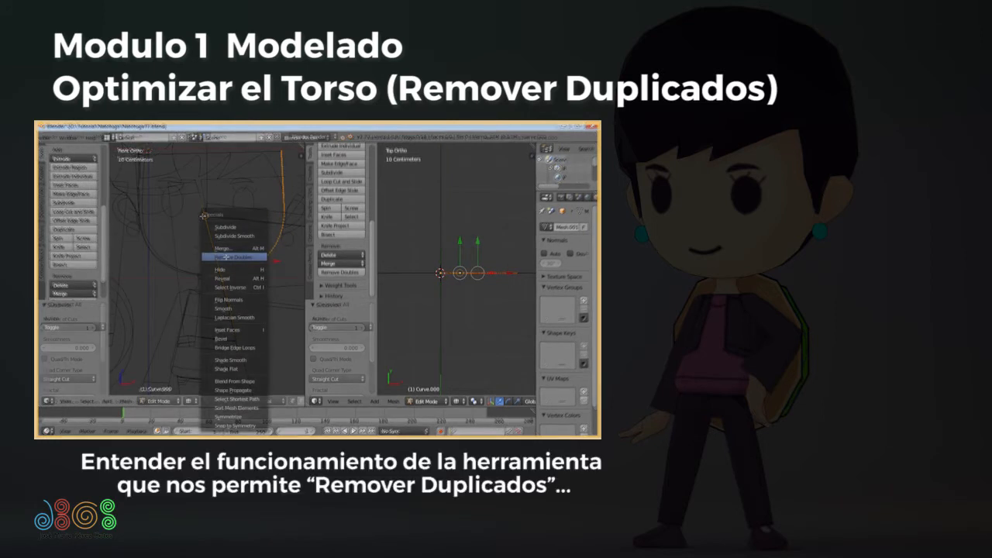
Step: Try Remove Doubles on the selected outline with a merge distance of 1.1 mm
{"action": "left_click", "coordinate": [224, 253]}
{"action": "key", "text": "F6"}
{"action": "left_click_drag", "start_coordinate": [224, 223], "coordinate": [231, 223]}
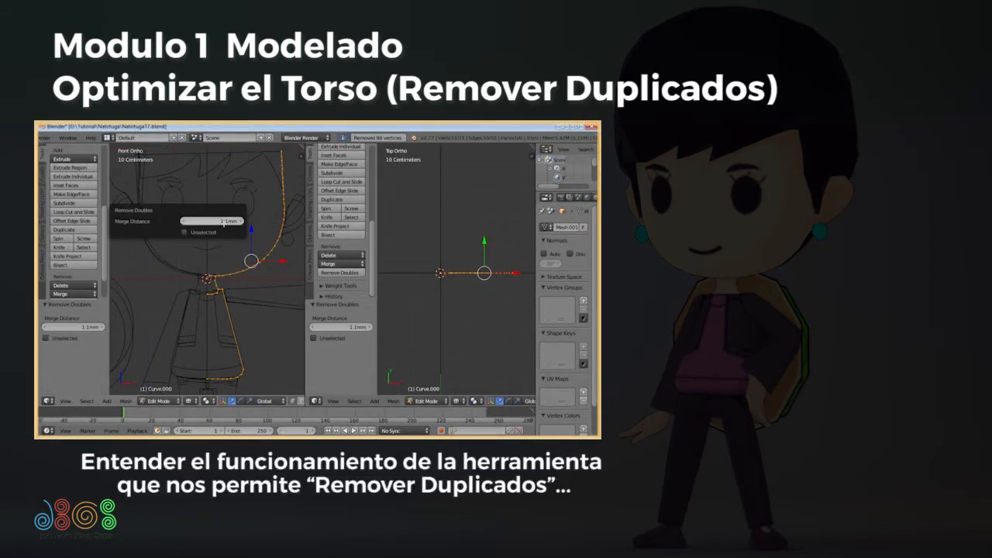
{"action": "key", "text": "ctrl+z"}
Step: Practise circle selection on the head outline, then lasso selection and deselection on the body outline
{"action": "key", "text": "a"}
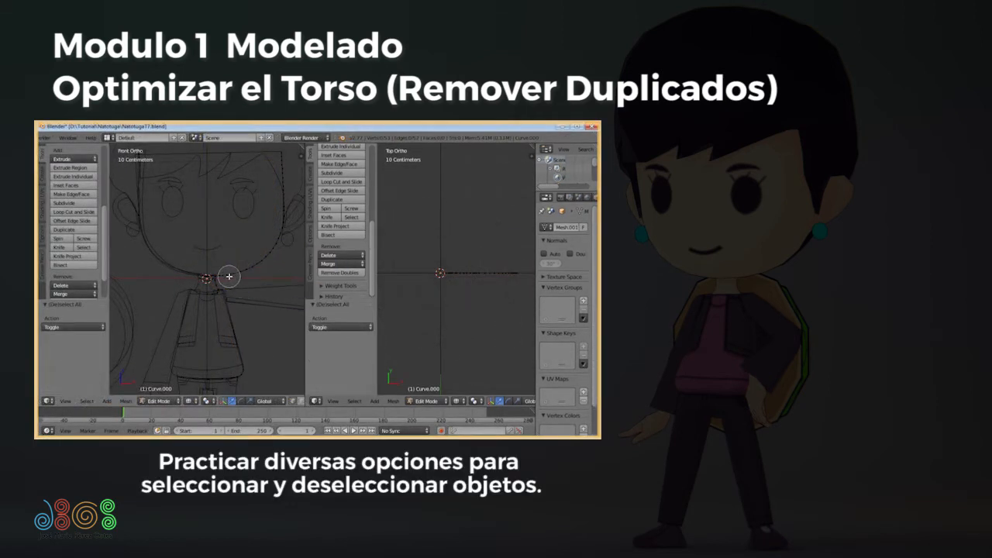
{"action": "left_click", "coordinate": [259, 262]}
{"action": "key", "text": "a"}
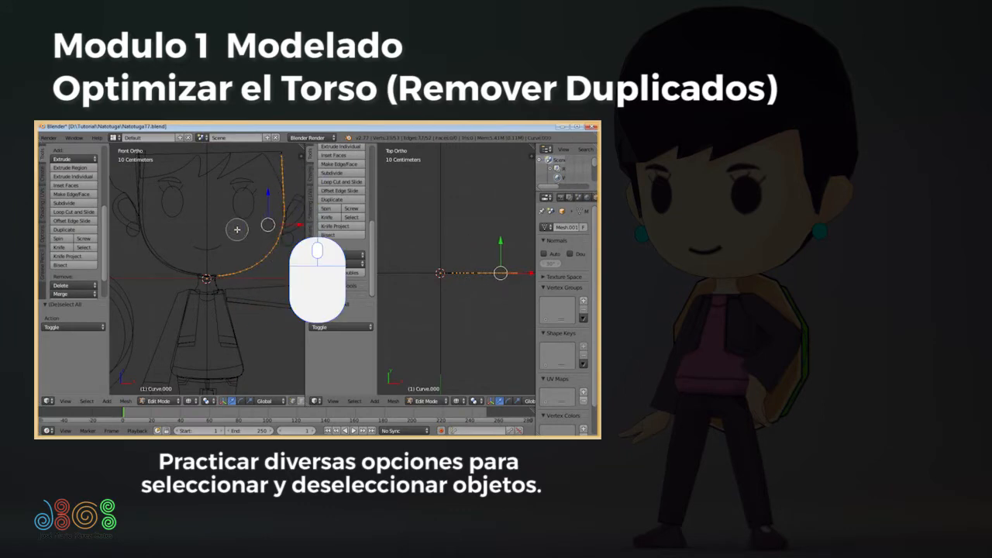
{"action": "key", "text": "w"}
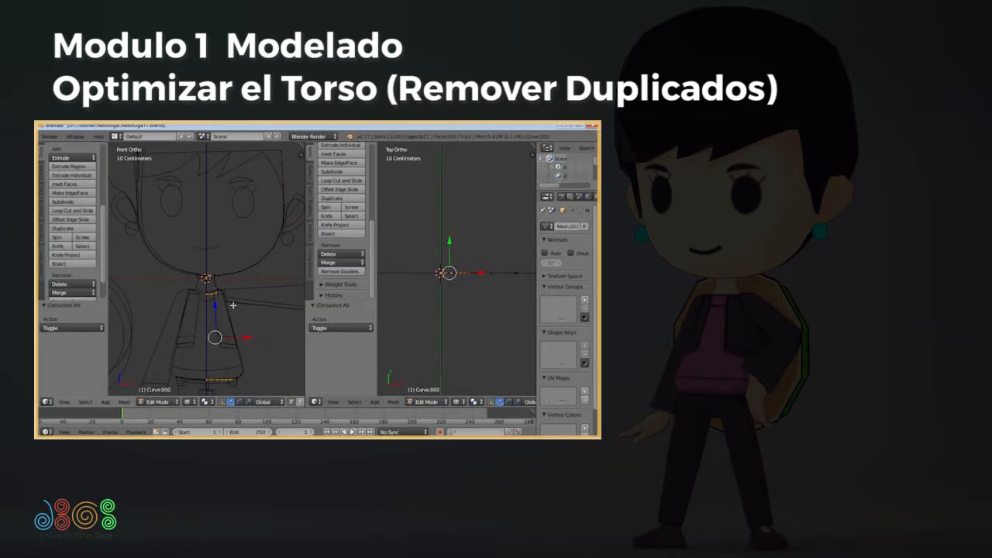
{"action": "mouse_move", "coordinate": [233, 148]}
{"action": "left_mouse_down", "text": "ctrl"}
{"action": "mouse_move", "coordinate": [294, 364]}
{"action": "mouse_move", "coordinate": [224, 155]}
{"action": "left_mouse_up", "text": "ctrl"}
{"action": "left_click_drag", "start_coordinate": [276, 338], "coordinate": [206, 155], "text": "ctrl+shift"}
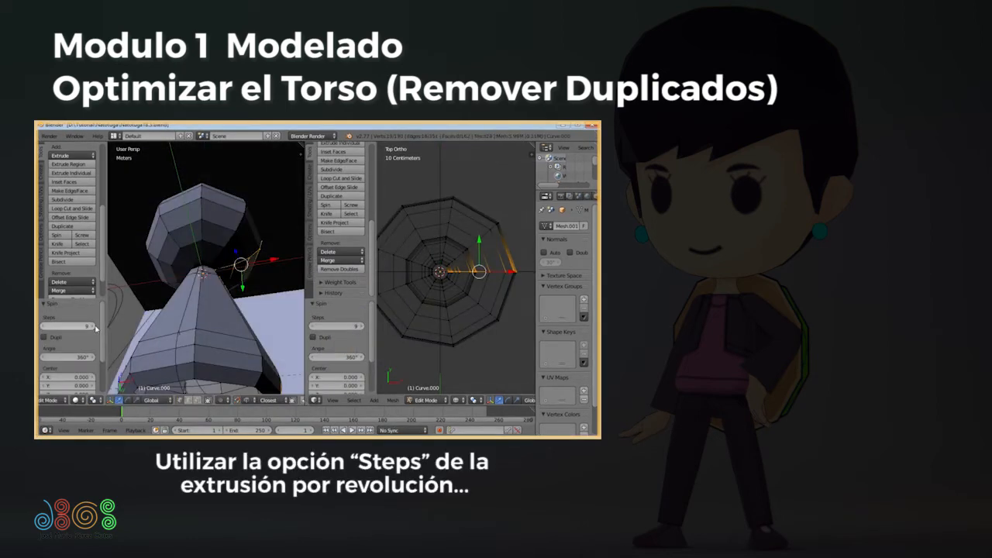
Step: Raise the number of Spin steps to 12 for the revolved head and torso
{"action": "left_click", "coordinate": [95, 327]}
{"action": "left_click", "coordinate": [96, 327]}
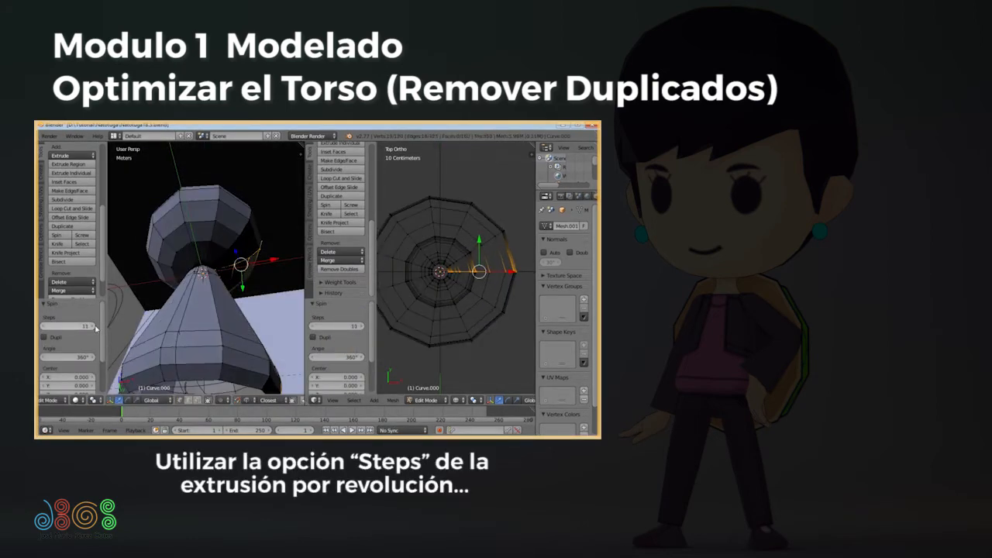
{"action": "left_click", "coordinate": [95, 327]}
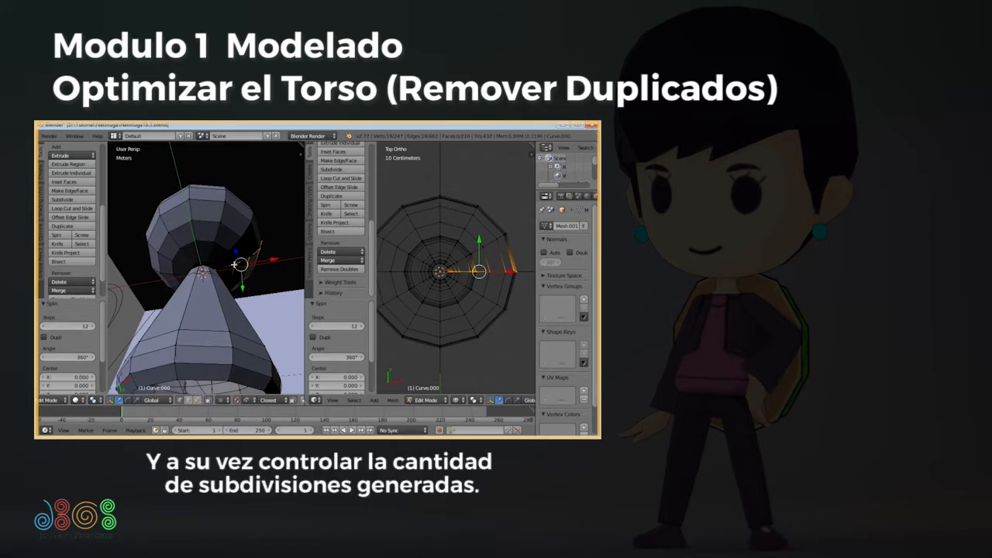
{"action": "scroll", "coordinate": [236, 264], "scroll_direction": "up", "scroll_amount": 8}
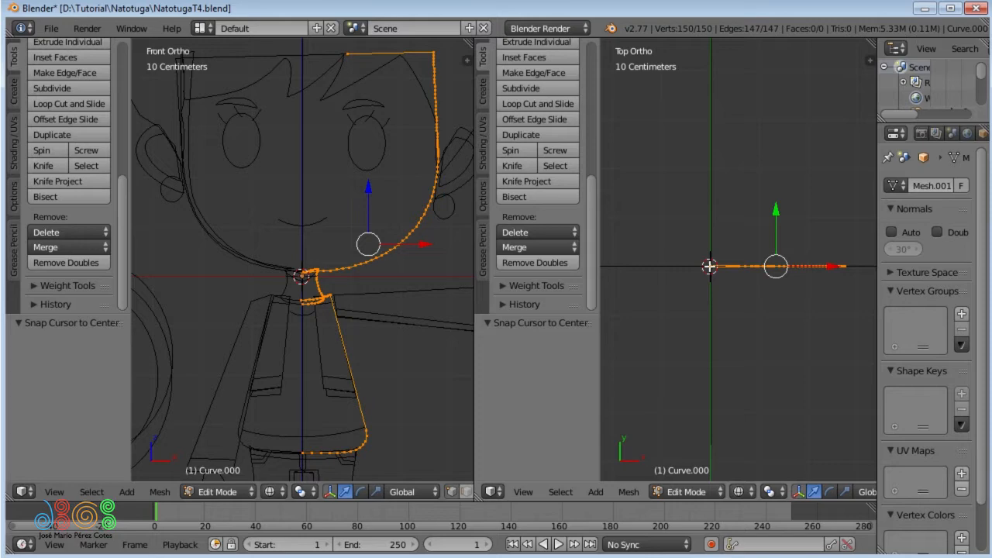
Step: Spin the selected profile outline around the 3D cursor in the Top Ortho view
{"action": "key", "text": "alt+r"}
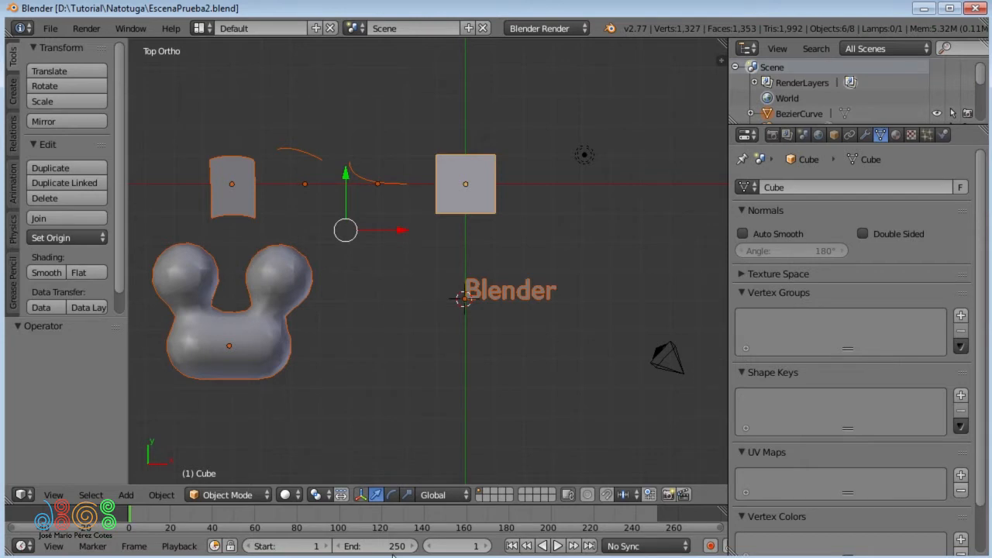
Step: Switch the EscenaPrueba2 scene to the empty layer 2 and reset the 3D cursor to the origin
{"action": "left_click", "coordinate": [488, 493]}
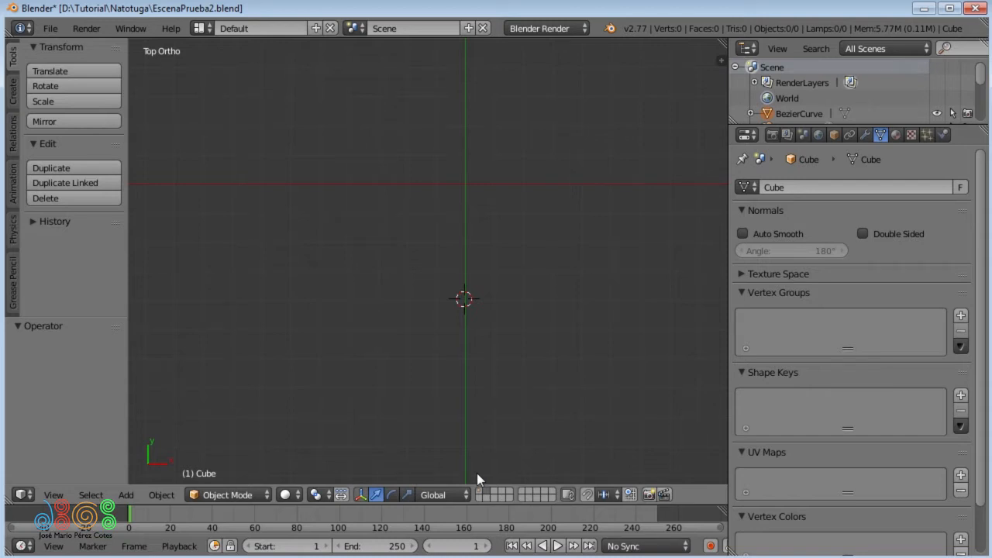
{"action": "key", "text": "2"}
{"action": "key", "text": "shift+c"}
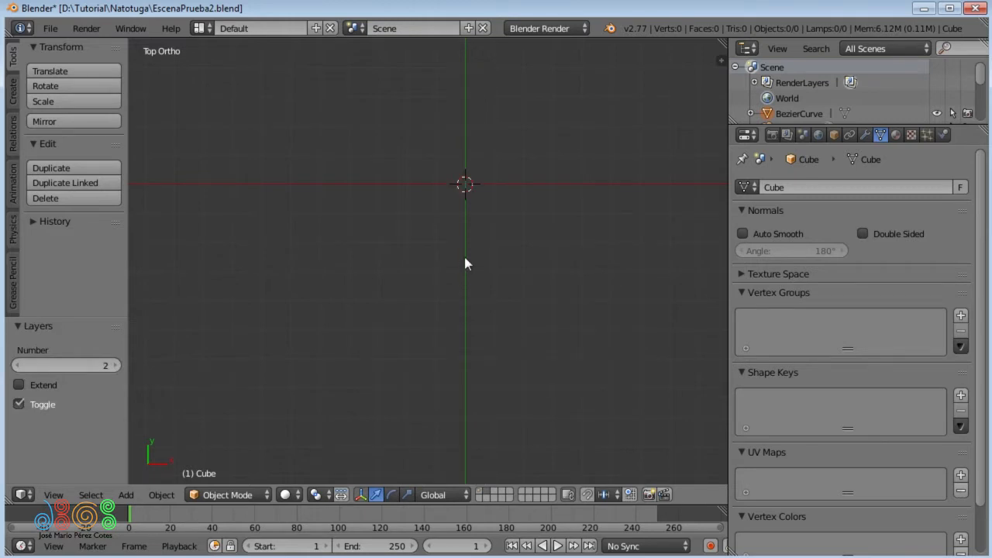
Step: Add a plane mesh at the origin and frame it in the viewport
{"action": "key", "text": "shift+a"}
{"action": "mouse_move", "coordinate": [464, 258]}
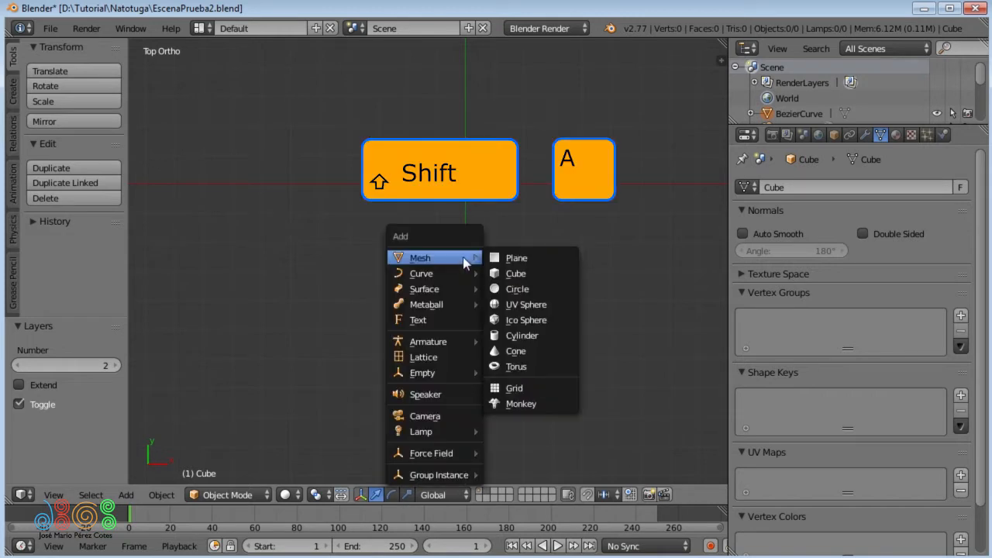
{"action": "left_click", "coordinate": [519, 258]}
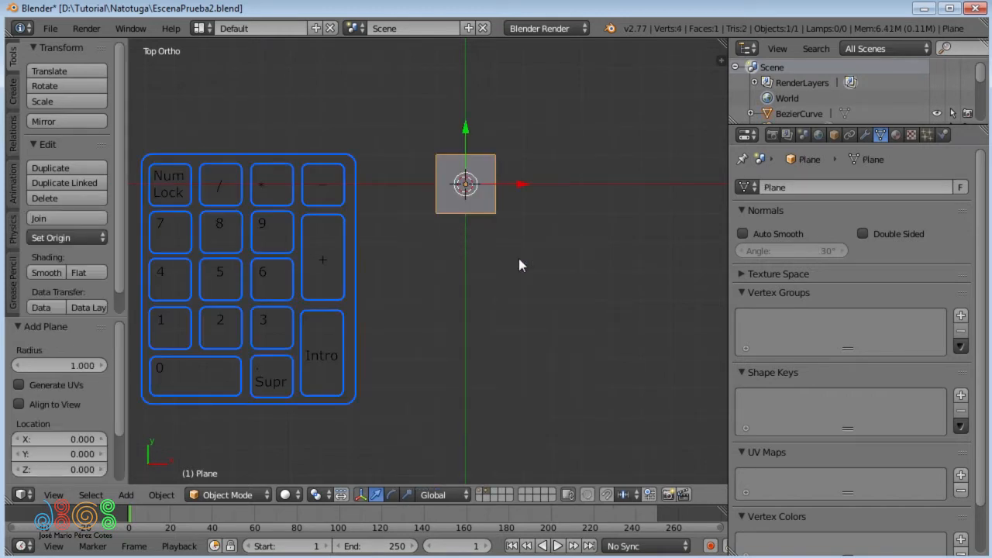
{"action": "key", "text": "KP_Decimal"}
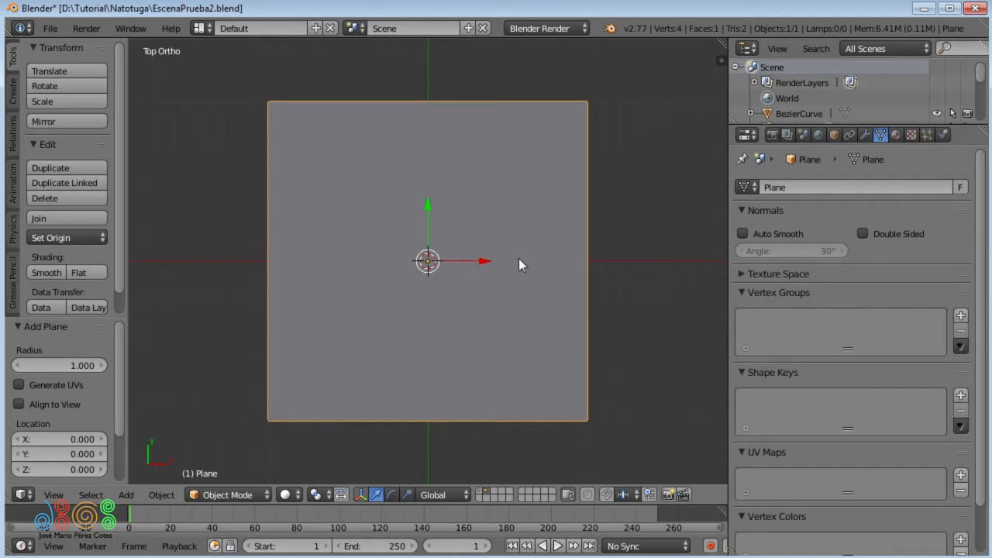
Step: Triangulate the plane's face in Edit Mode, then convert the triangles back to a quad
{"action": "key", "text": "Tab"}
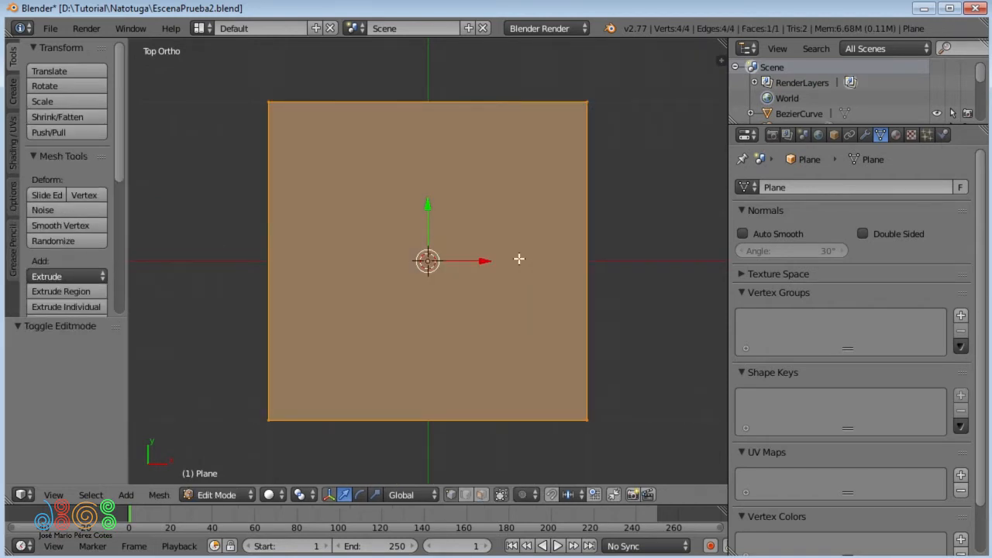
{"action": "key", "text": "ctrl+t"}
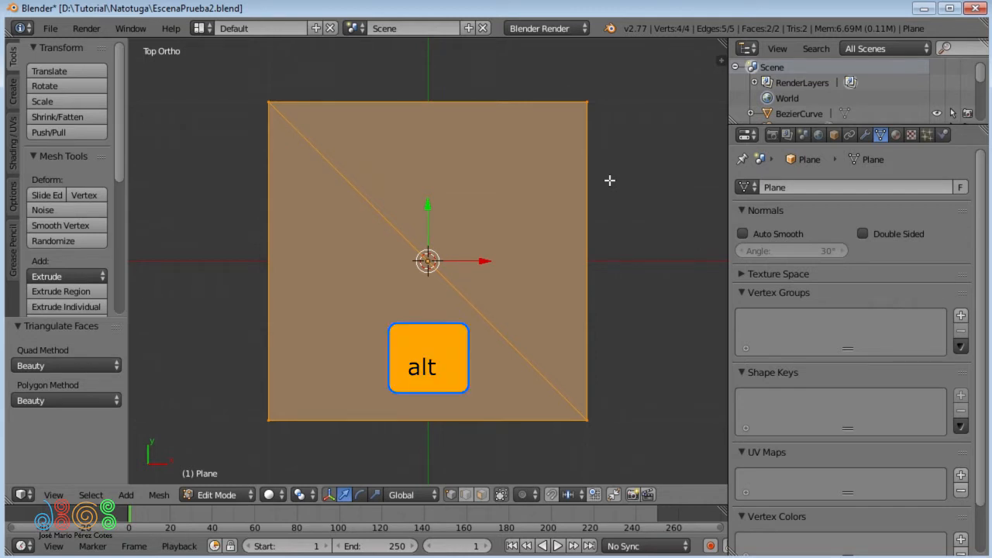
{"action": "key", "text": "alt+j"}
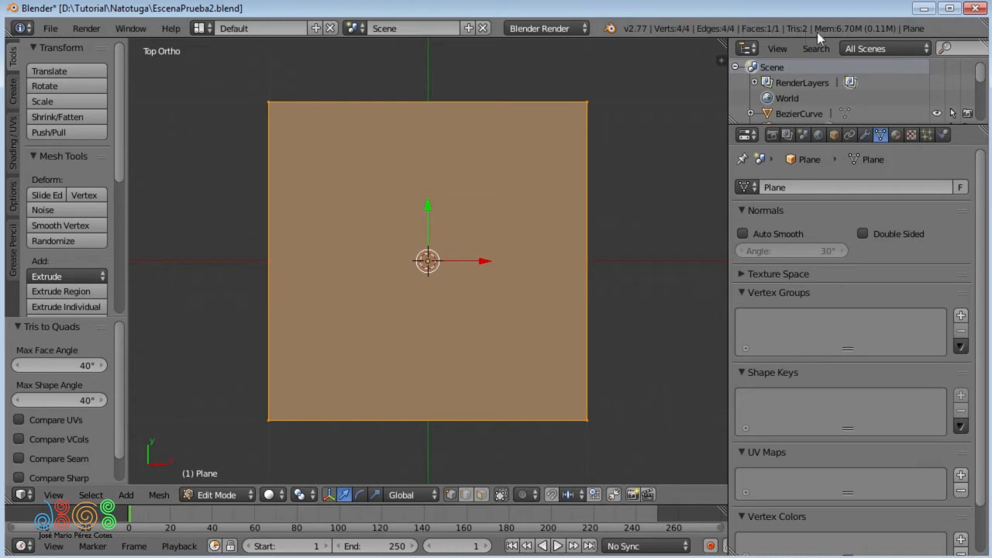
Step: Switch to the NatotugaT5 scene and multiply its face count, 1323, by 2 in the calculator
{"action": "left_click", "coordinate": [924, 10]}
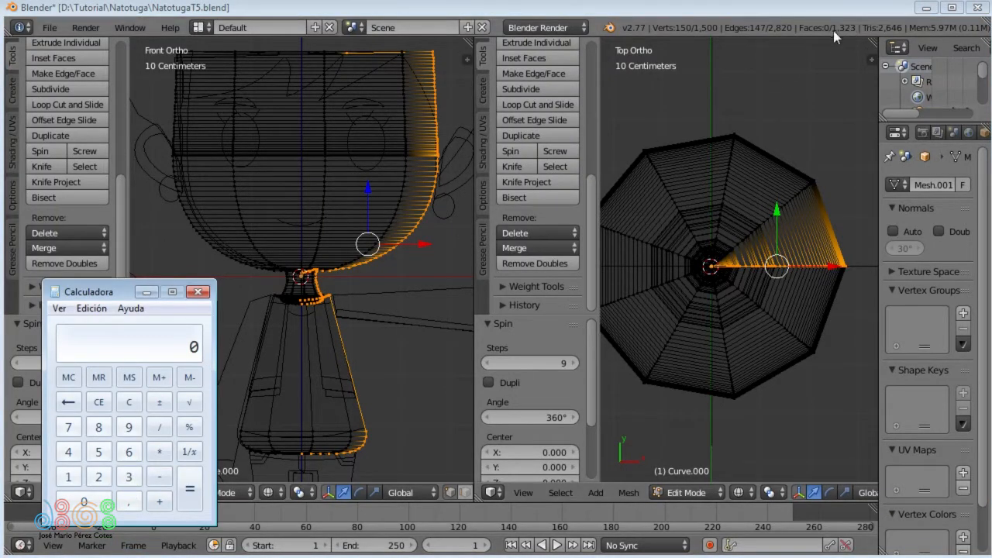
{"action": "left_click", "coordinate": [69, 476]}
{"action": "left_click", "coordinate": [129, 476]}
{"action": "left_click", "coordinate": [99, 477]}
{"action": "left_click", "coordinate": [128, 476]}
{"action": "key", "text": "asterisk"}
{"action": "left_click", "coordinate": [98, 476]}
{"action": "left_click", "coordinate": [189, 488]}
{"action": "left_click", "coordinate": [146, 292]}
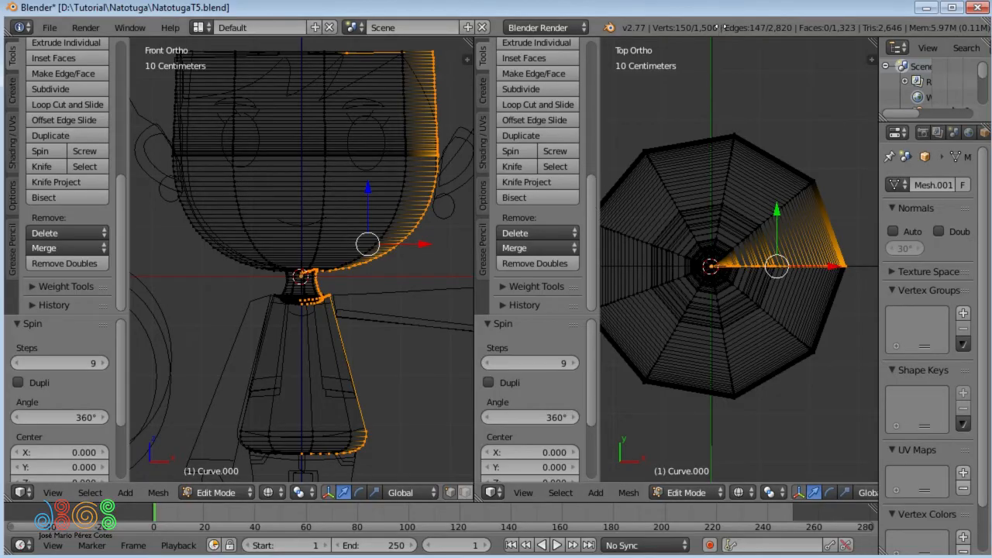
Step: Split the front viewport into two stacked areas and enlarge the lower one to nearly full height
{"action": "scroll", "coordinate": [720, 27], "scroll_direction": "down", "scroll_amount": 5}
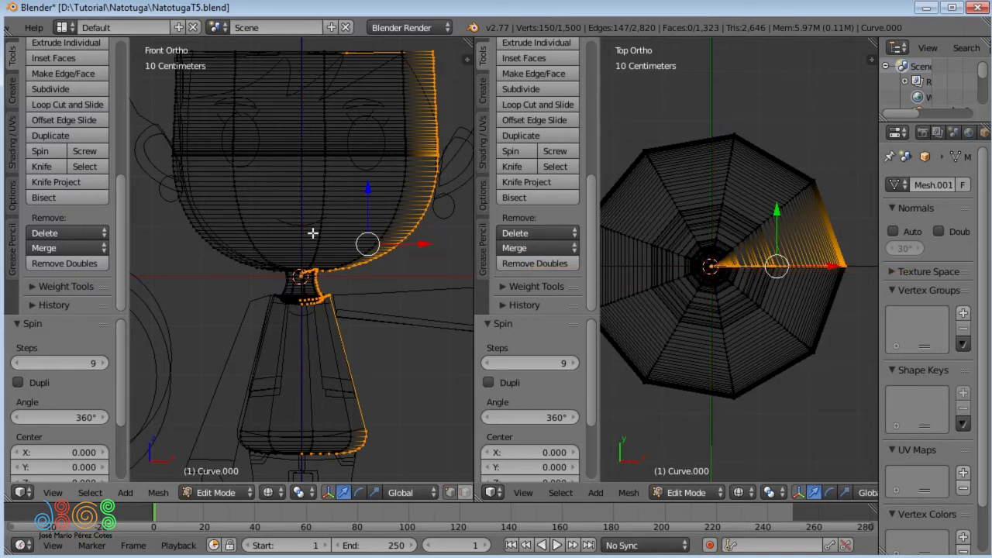
{"action": "right_click", "coordinate": [472, 295]}
{"action": "left_click", "coordinate": [469, 358]}
{"action": "left_click", "coordinate": [442, 288]}
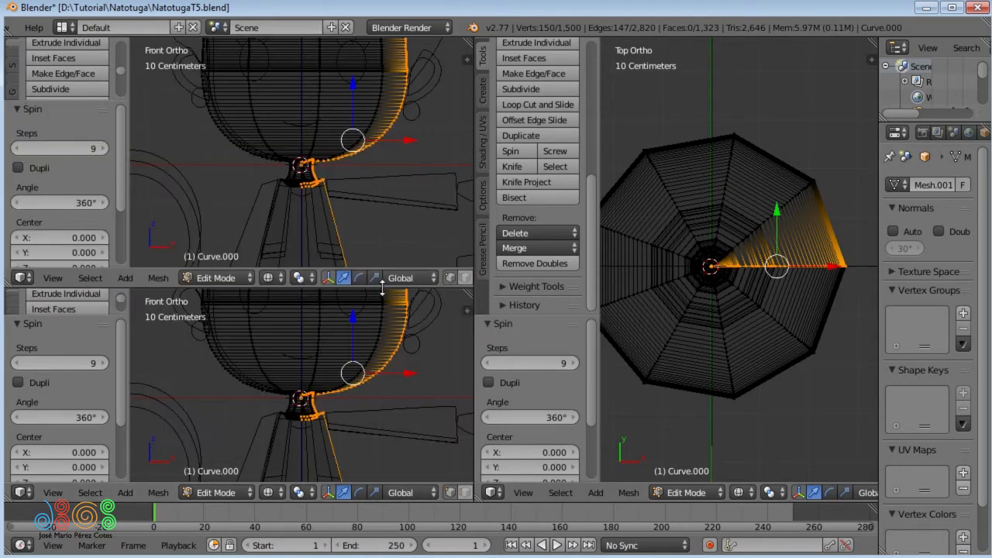
{"action": "left_click_drag", "start_coordinate": [384, 290], "coordinate": [416, 49]}
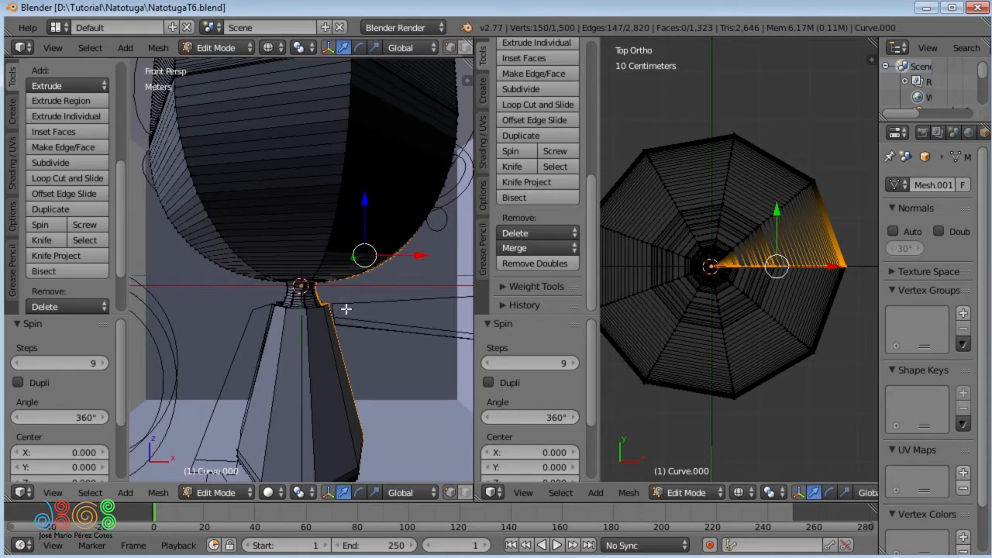
Step: Examine the geometry of the spun mesh around the neck and shoulders from different angles
{"action": "scroll", "coordinate": [348, 298], "scroll_direction": "up", "scroll_amount": 2}
{"action": "middle_click_drag", "start_coordinate": [352, 289], "coordinate": [352, 216]}
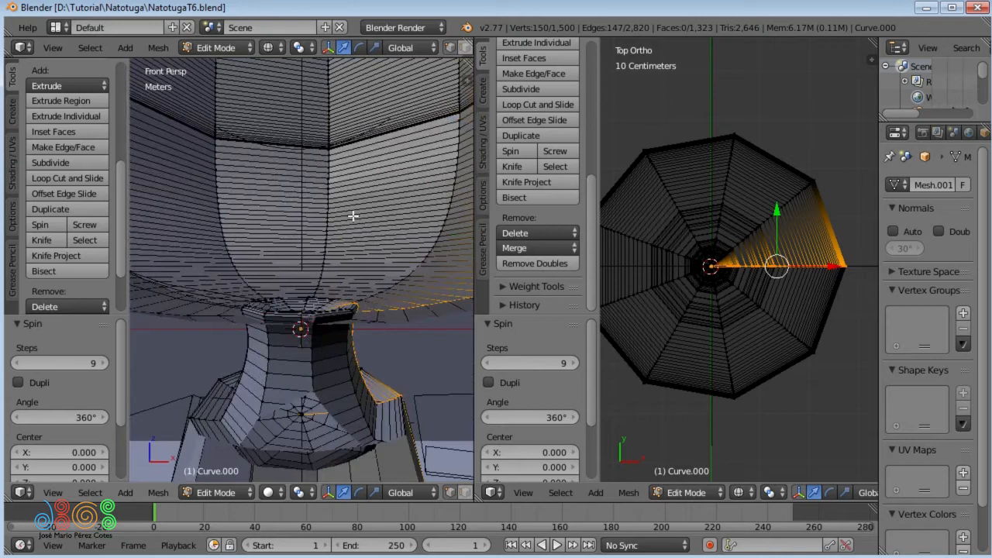
{"action": "middle_click_drag", "start_coordinate": [350, 242], "coordinate": [293, 321]}
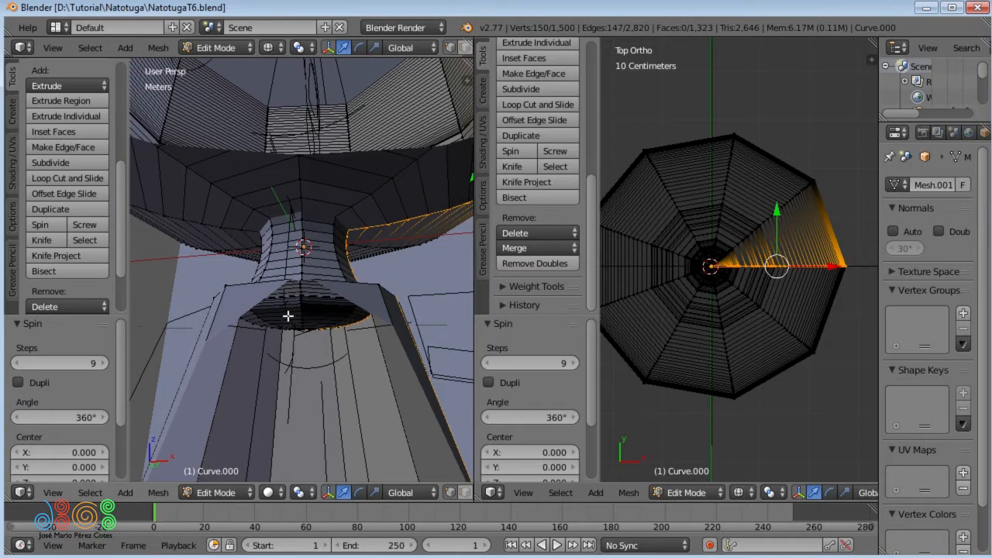
{"action": "middle_click_drag", "start_coordinate": [288, 299], "coordinate": [313, 320]}
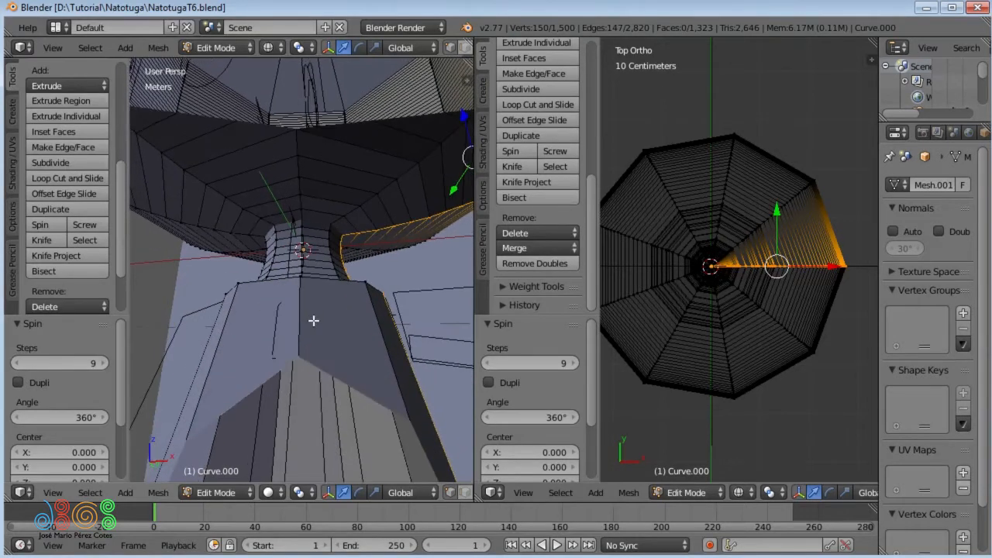
Step: Join the split front areas back into one viewport and undo the spin of the profile
{"action": "right_click", "coordinate": [279, 58]}
{"action": "left_click", "coordinate": [281, 71]}
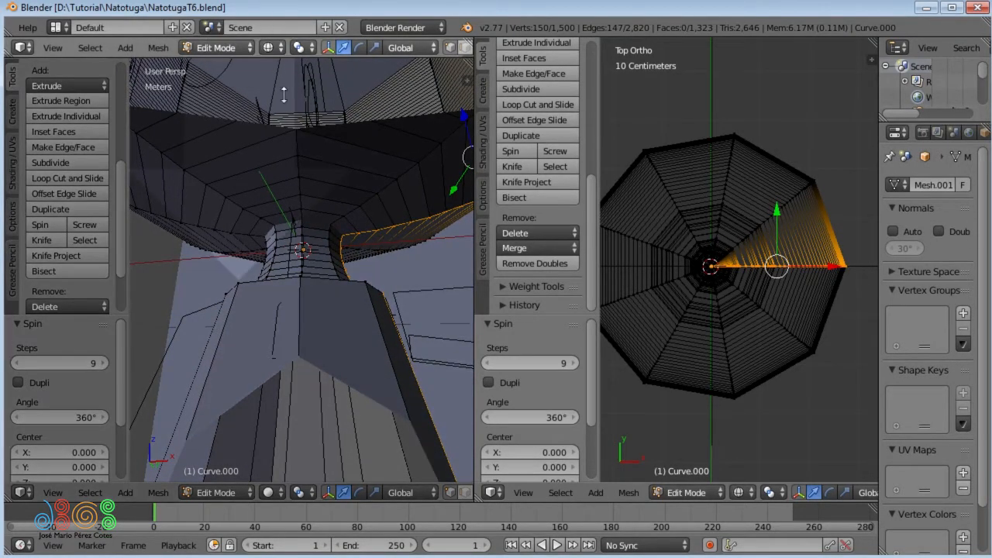
{"action": "left_click", "coordinate": [283, 99]}
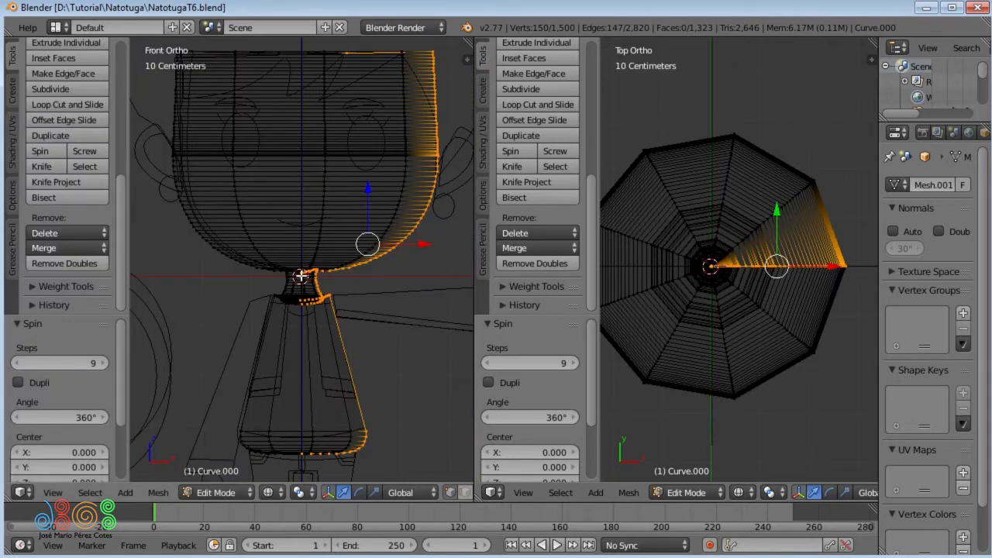
{"action": "key", "text": "ctrl+z"}
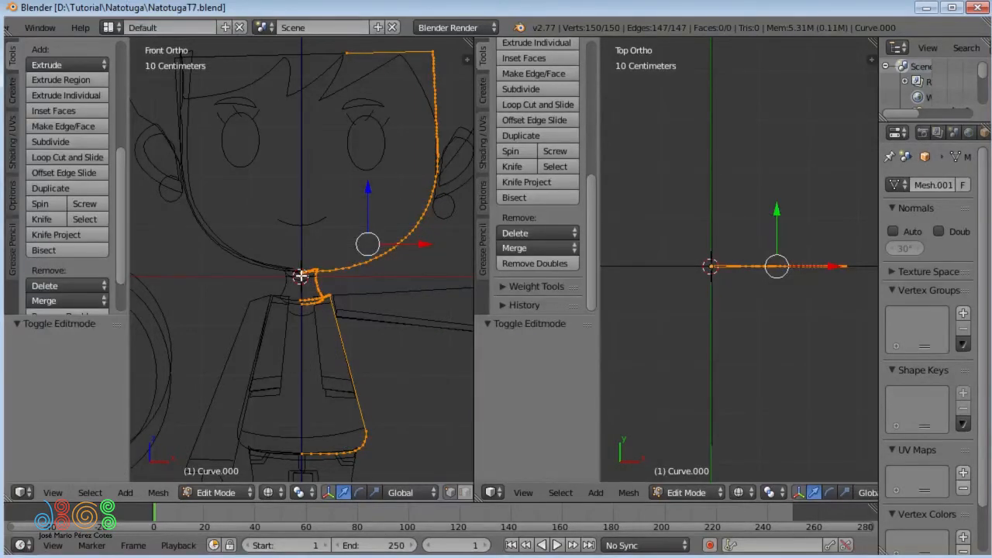
Step: Delete the vertex at the inner end of the horizontal line on top of the head outline
{"action": "right_click", "coordinate": [348, 52]}
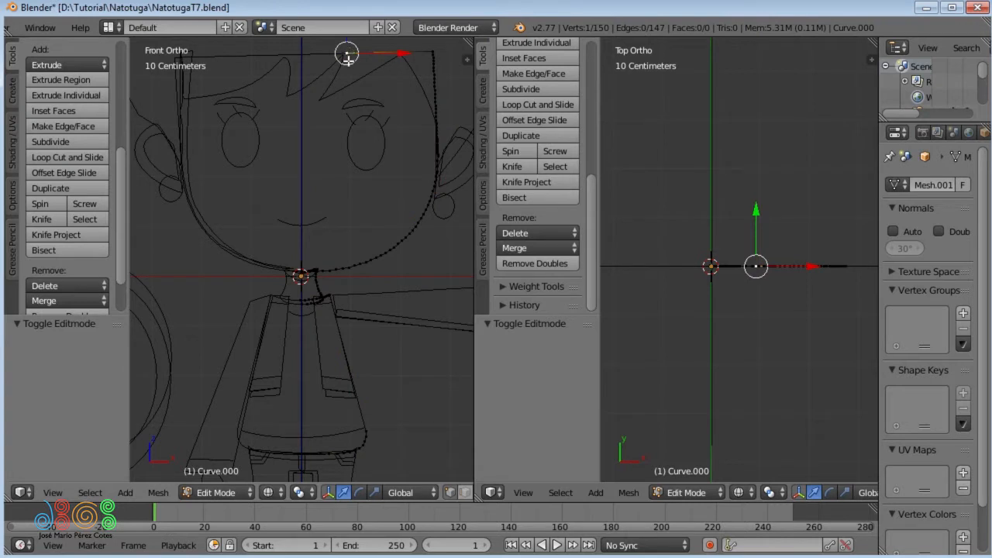
{"action": "key", "text": "x"}
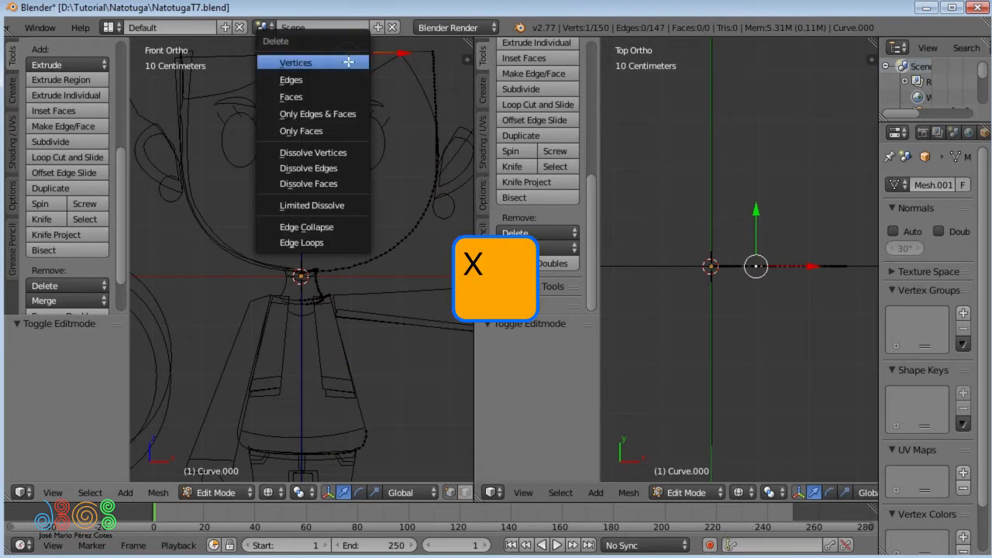
{"action": "left_click", "coordinate": [291, 64]}
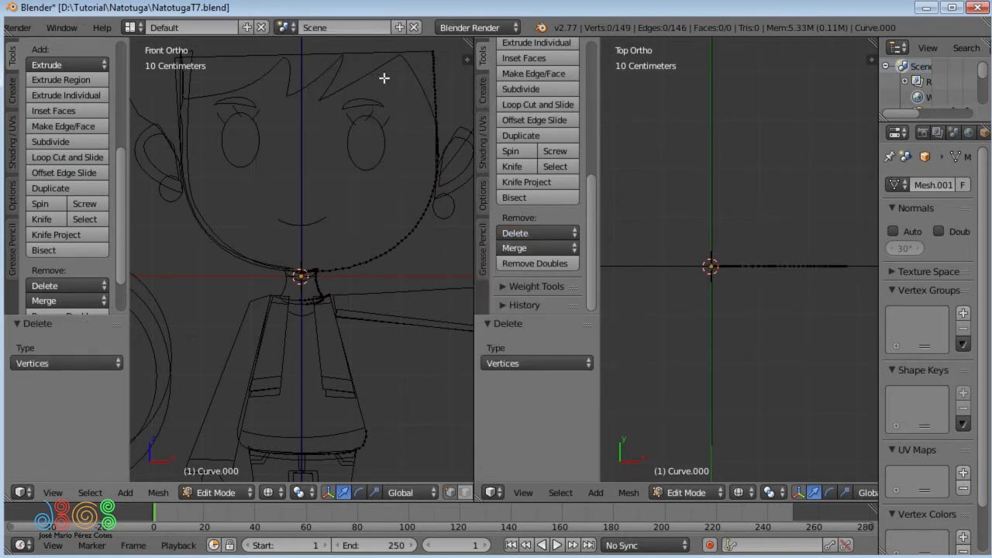
Step: Select the linked head profile and remove its duplicate vertices with a merge distance of 3.1 mm
{"action": "key", "text": "l"}
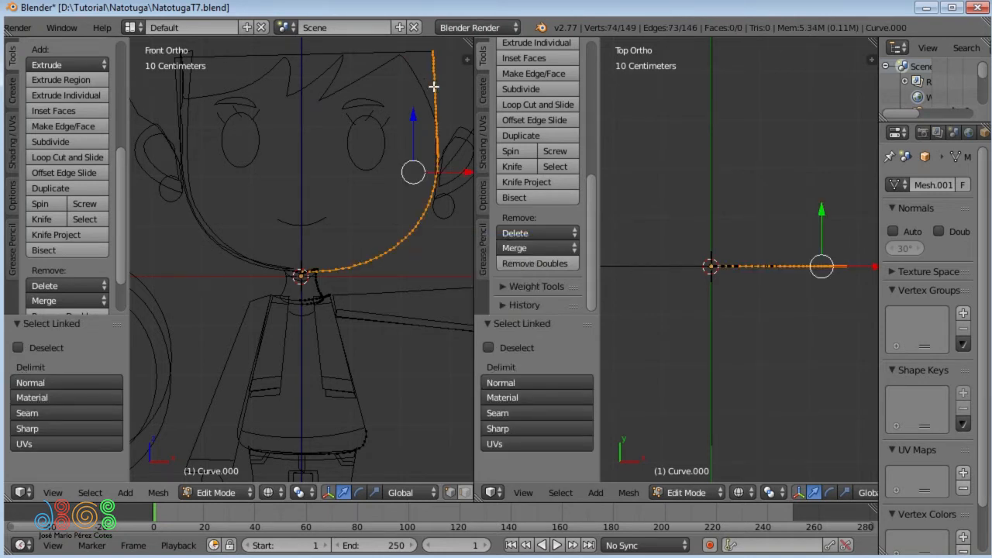
{"action": "key", "text": "w"}
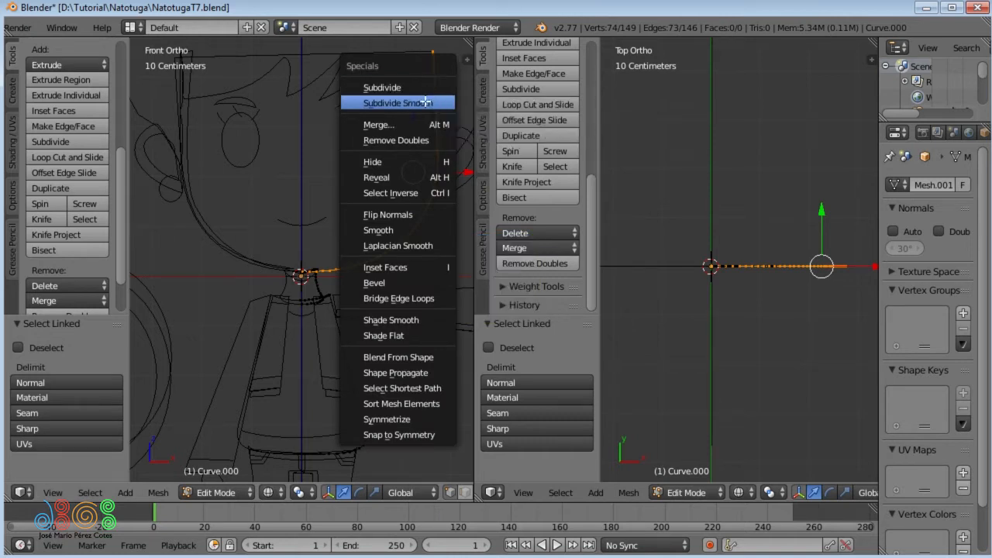
{"action": "left_click", "coordinate": [370, 140]}
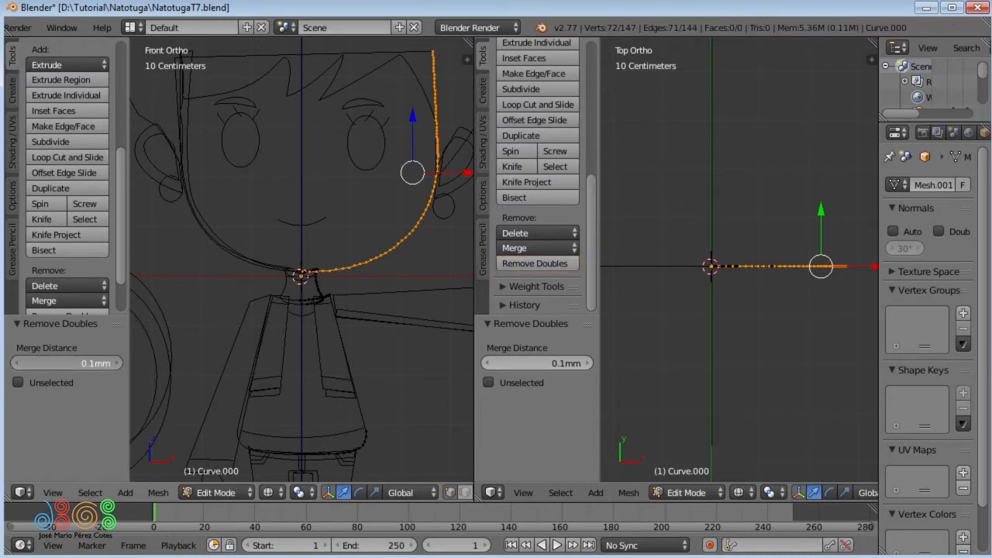
{"action": "left_click_drag", "start_coordinate": [67, 363], "coordinate": [80, 362]}
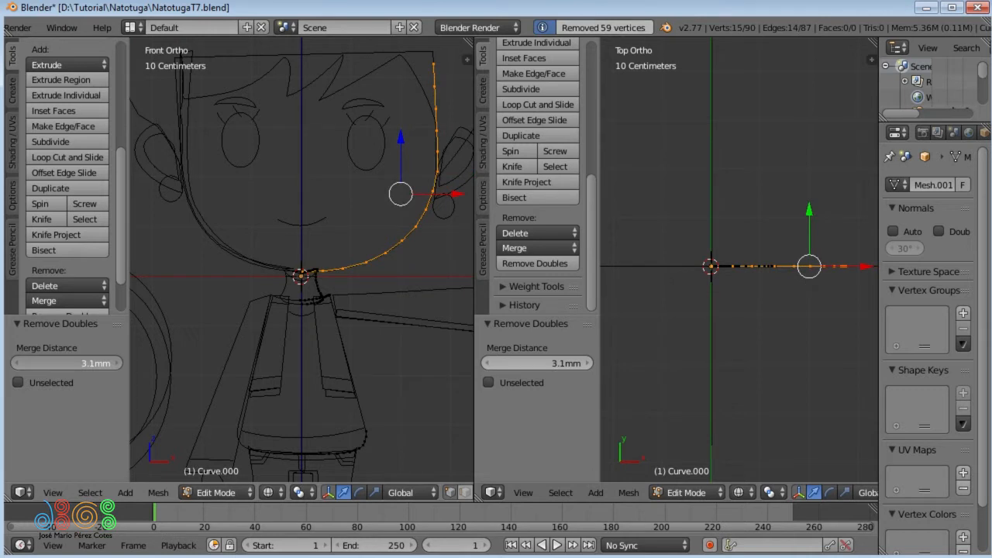
Step: Try merge distances of 9.1 mm and 4.21 cm on the head profile, then lower the distance again
{"action": "left_click_drag", "start_coordinate": [81, 362], "coordinate": [109, 362]}
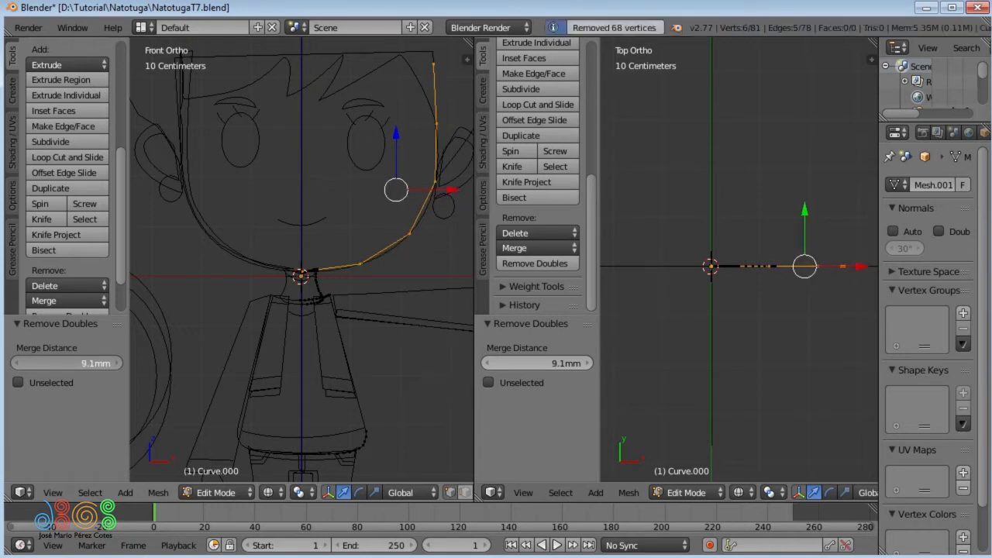
{"action": "left_click_drag", "start_coordinate": [108, 362], "coordinate": [163, 363]}
{"action": "left_click_drag", "start_coordinate": [67, 363], "coordinate": [116, 363]}
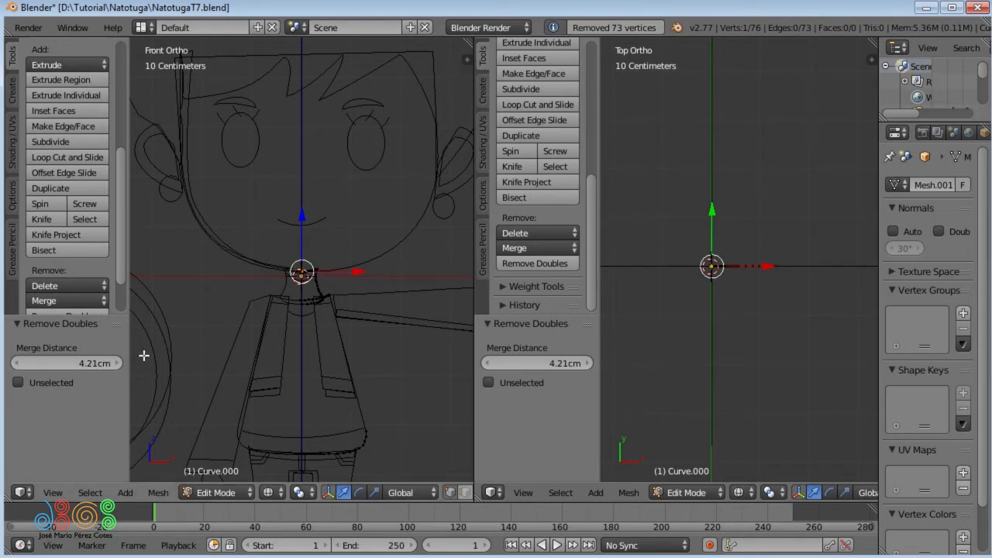
{"action": "left_click_drag", "start_coordinate": [99, 363], "coordinate": [23, 363]}
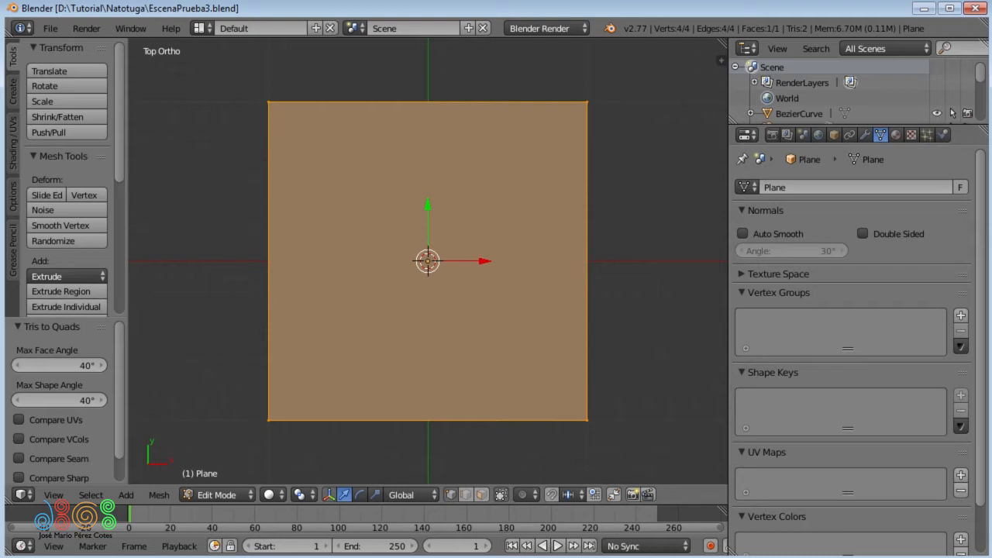
Step: Try Remove Doubles on the two upper corner vertices of the test plane with a merge distance of 0.710
{"action": "key", "text": "Tab"}
{"action": "key", "text": "Tab"}
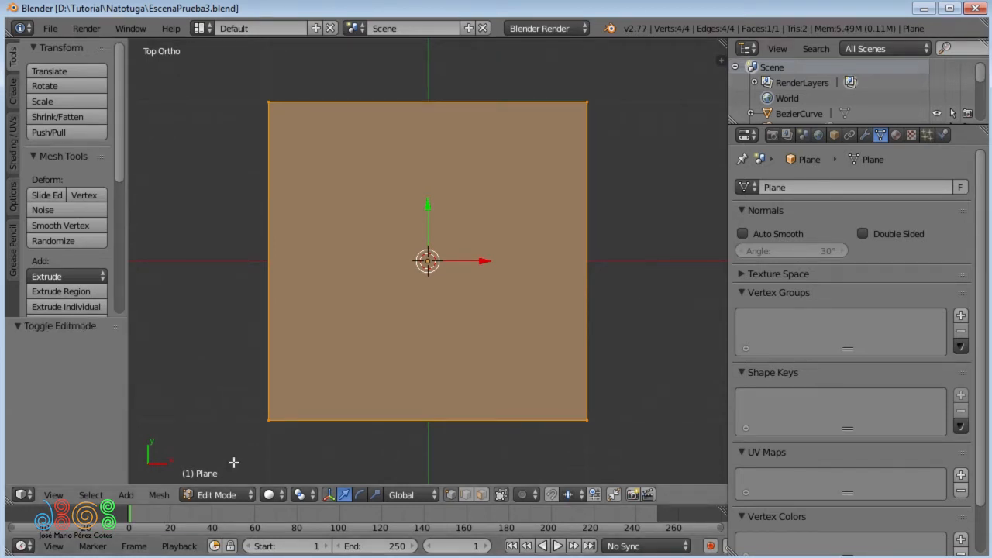
{"action": "right_click", "coordinate": [269, 102]}
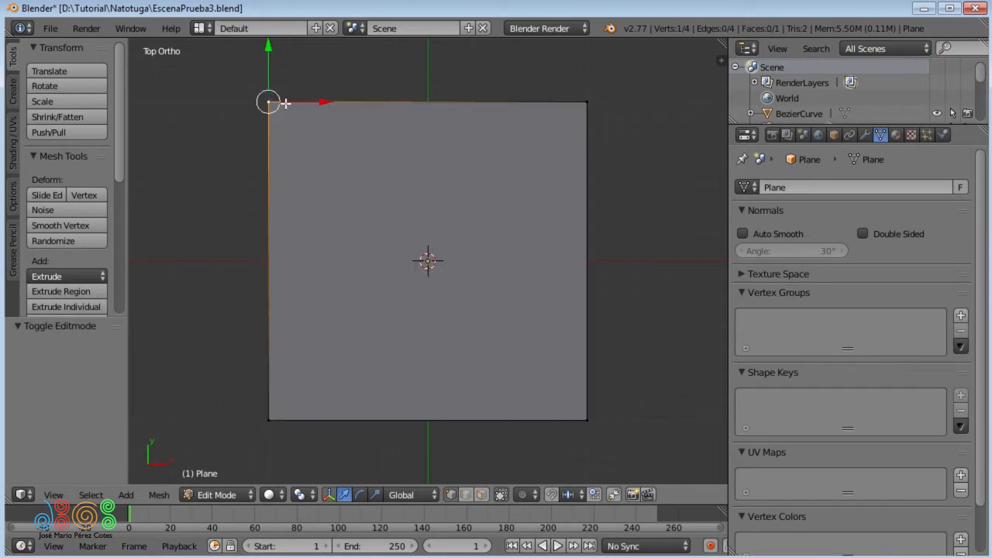
{"action": "right_click", "coordinate": [584, 103], "text": "shift"}
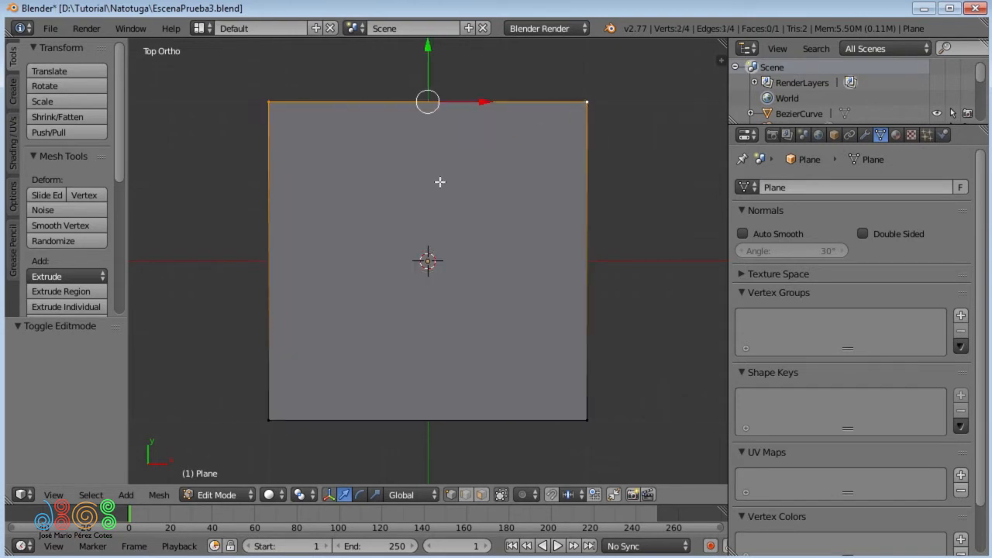
{"action": "key", "text": "w"}
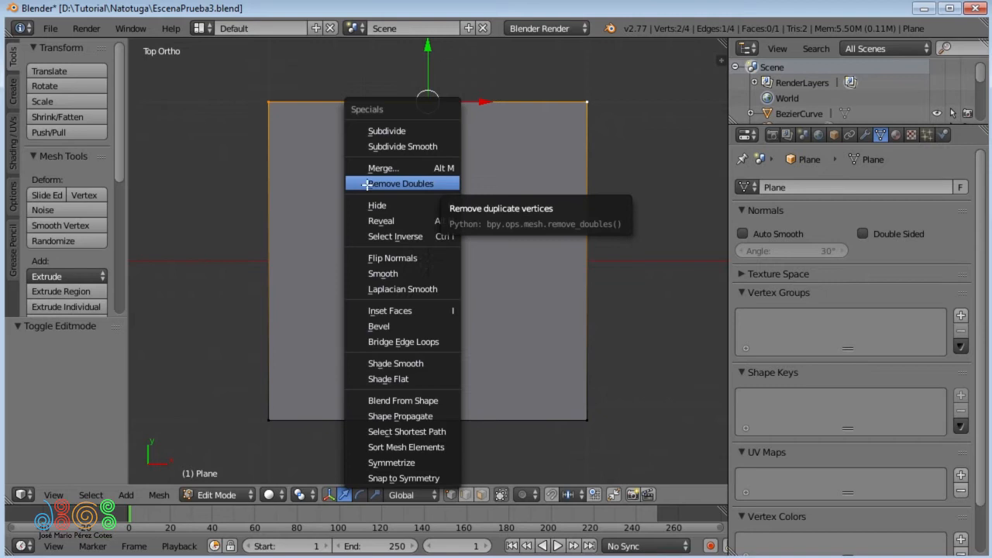
{"action": "left_click", "coordinate": [439, 184]}
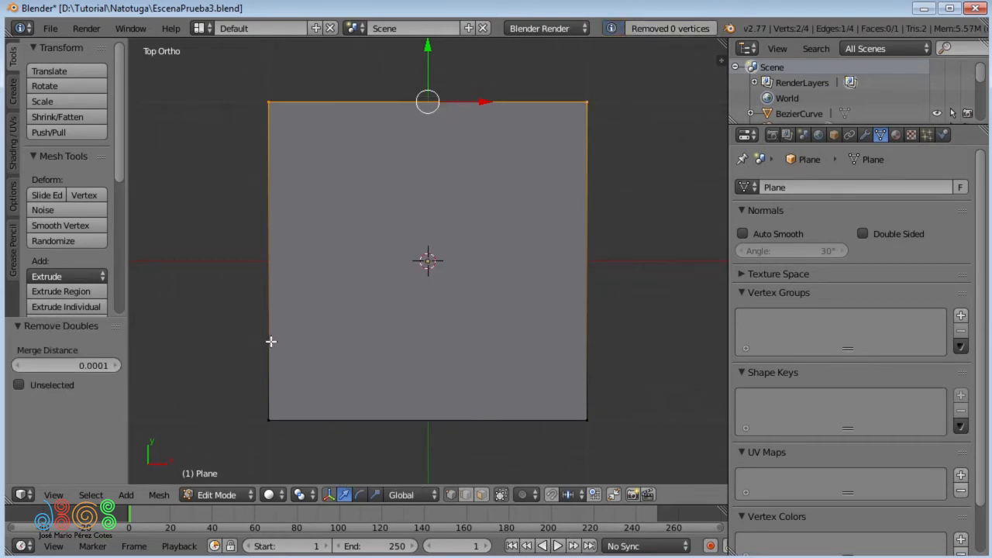
{"action": "key", "text": "F6"}
{"action": "left_click_drag", "start_coordinate": [380, 490], "coordinate": [347, 468]}
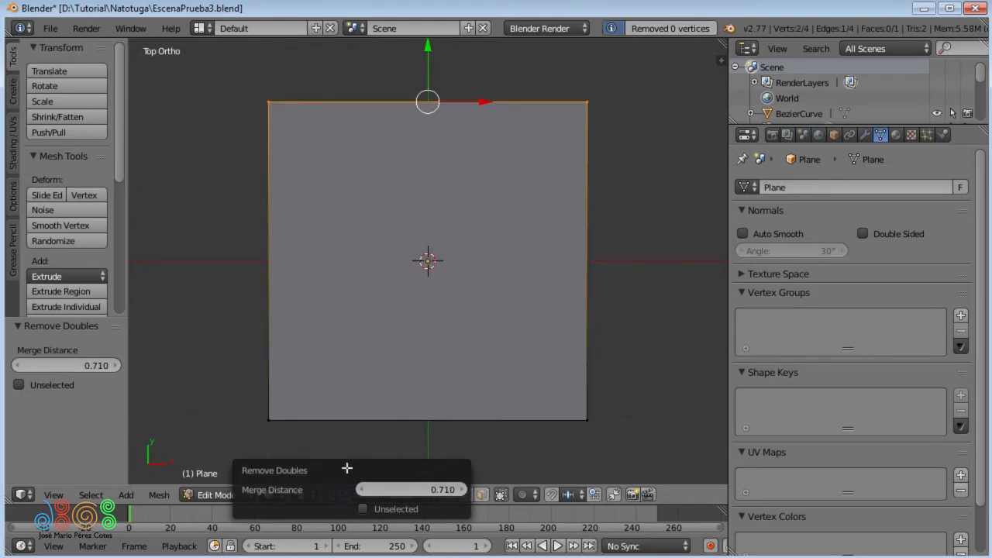
Step: Try Remove Doubles on the plane's two lower corner vertices with a merge distance of 0.690
{"action": "right_click", "coordinate": [278, 419]}
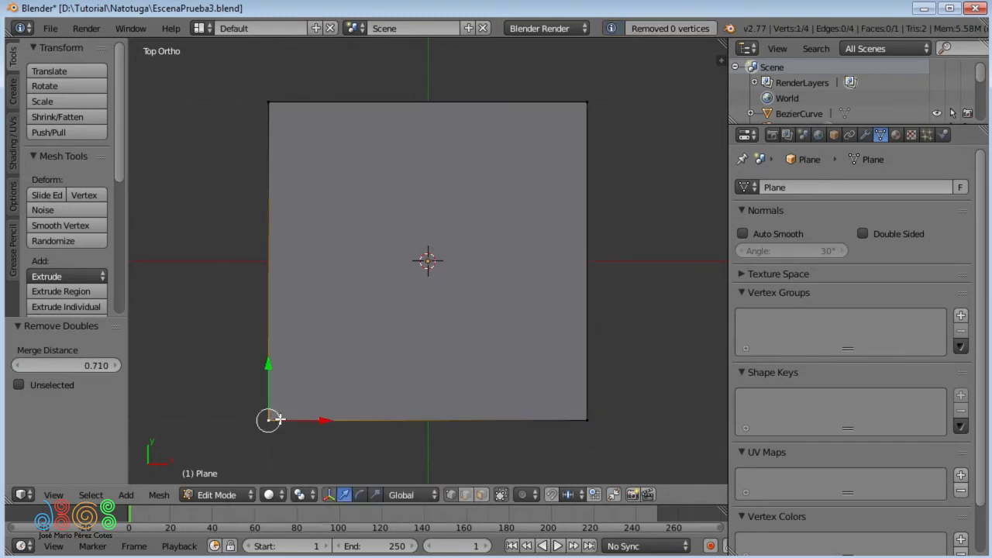
{"action": "right_click", "coordinate": [587, 420], "text": "shift"}
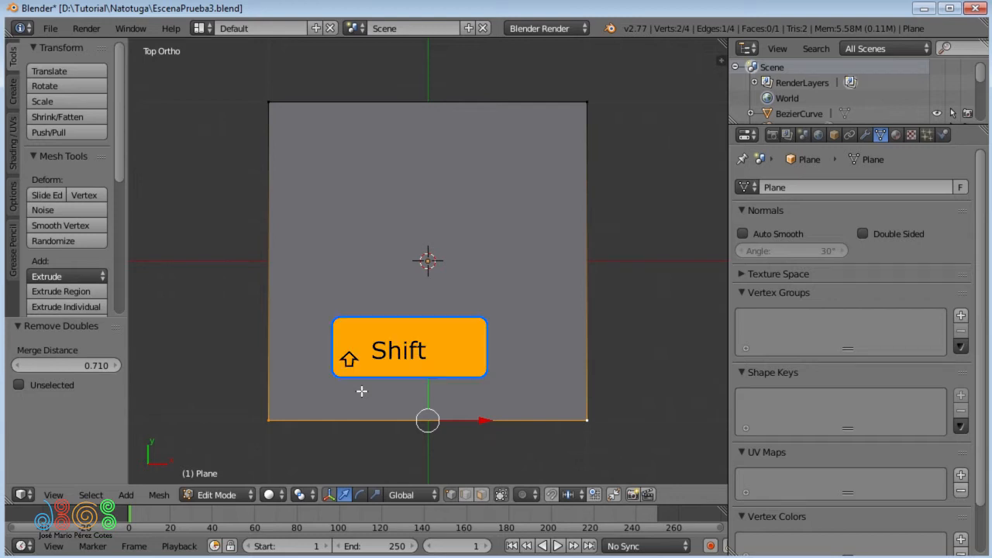
{"action": "key", "text": "shift+r"}
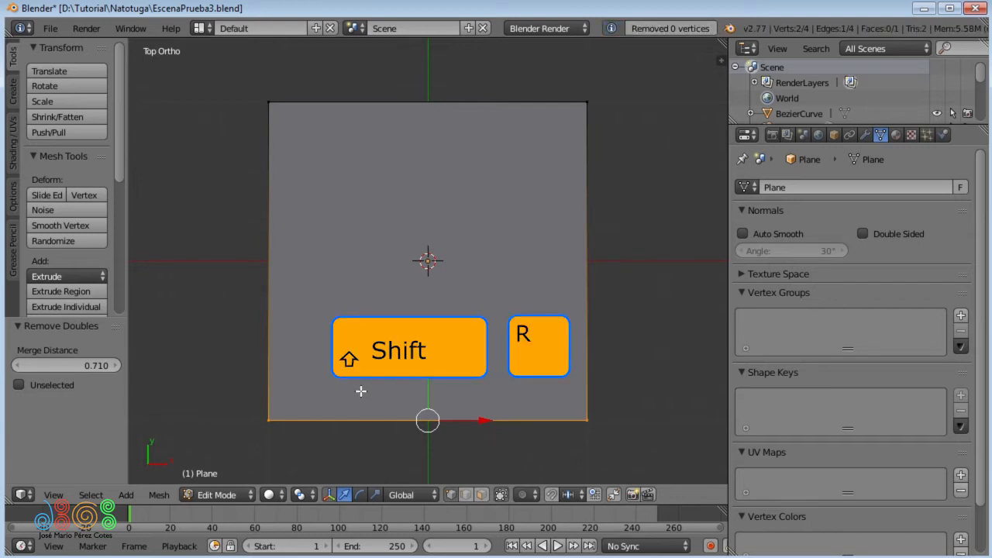
{"action": "key", "text": "F6"}
{"action": "mouse_move", "coordinate": [493, 494]}
{"action": "left_mouse_down"}
{"action": "mouse_move", "coordinate": [552, 493]}
{"action": "mouse_move", "coordinate": [501, 493]}
{"action": "left_mouse_up"}
Step: Try Remove Doubles on the plane's two left corner vertices with a merge distance of 0.760
{"action": "right_click", "coordinate": [271, 106]}
{"action": "right_click", "coordinate": [274, 431], "text": "shift"}
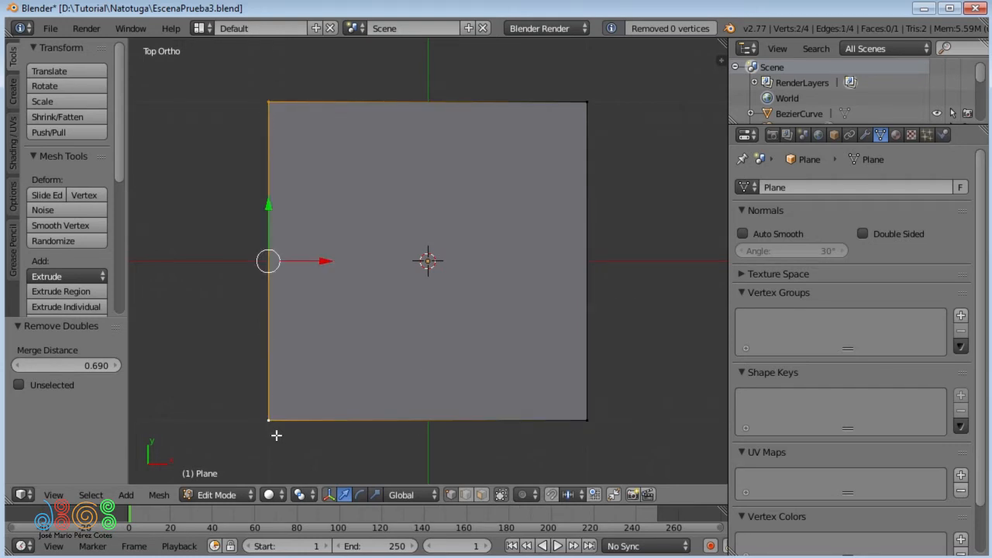
{"action": "key", "text": "shift+r"}
{"action": "key", "text": "F6"}
{"action": "mouse_move", "coordinate": [434, 501]}
{"action": "left_mouse_down"}
{"action": "mouse_move", "coordinate": [488, 501]}
{"action": "mouse_move", "coordinate": [436, 500]}
{"action": "left_mouse_up"}
Step: Try Remove Doubles on the plane's two right corner vertices with a merge distance of 1.010
{"action": "right_click", "coordinate": [586, 112]}
{"action": "right_click", "coordinate": [581, 424], "text": "shift"}
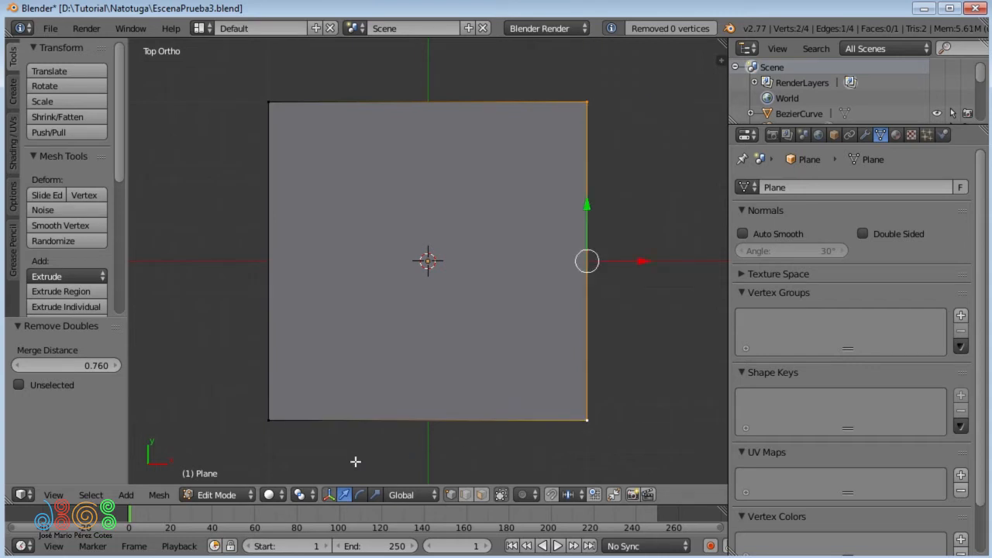
{"action": "key", "text": "shift+r"}
{"action": "key", "text": "F6"}
{"action": "mouse_move", "coordinate": [500, 499]}
{"action": "left_mouse_down"}
{"action": "mouse_move", "coordinate": [543, 498]}
{"action": "mouse_move", "coordinate": [499, 498]}
{"action": "left_mouse_up"}
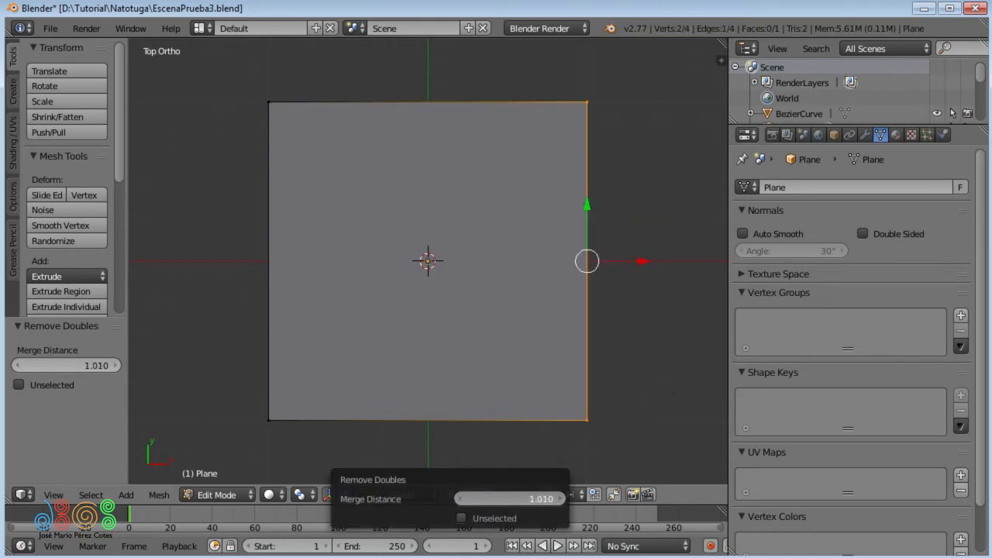
Step: Try Remove Doubles on the diagonally opposite upper-right and lower-left corners with a merge distance of 1.440
{"action": "right_click", "coordinate": [585, 109]}
{"action": "right_click", "coordinate": [266, 435], "text": "shift"}
{"action": "key", "text": "shift+r"}
{"action": "key", "text": "F6"}
{"action": "left_click_drag", "start_coordinate": [411, 500], "coordinate": [433, 500]}
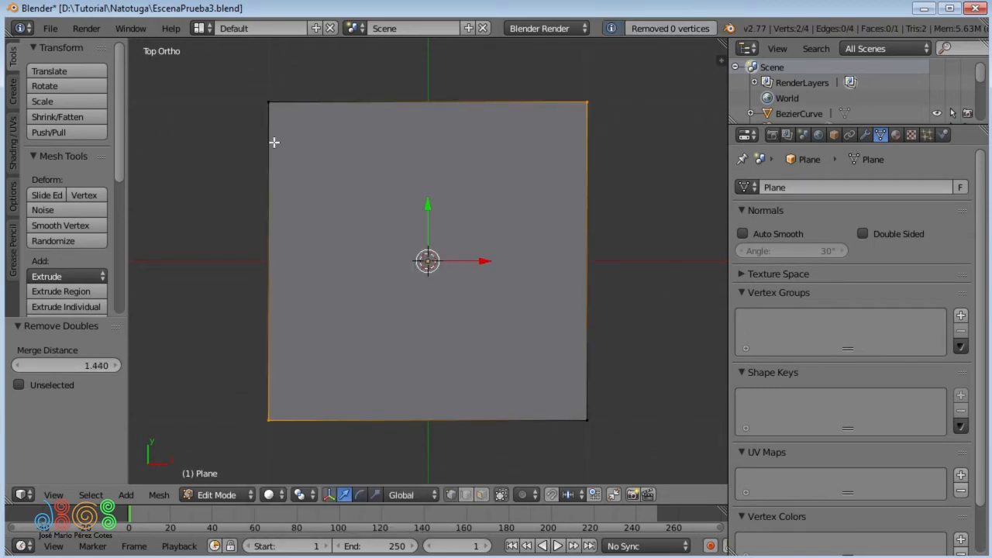
Step: Try Remove Doubles on the plane's corners except the lower-left one, with a merge distance of 0.080
{"action": "right_click", "coordinate": [268, 103]}
{"action": "right_click", "coordinate": [587, 103], "text": "shift"}
{"action": "right_click", "coordinate": [582, 416], "text": "shift"}
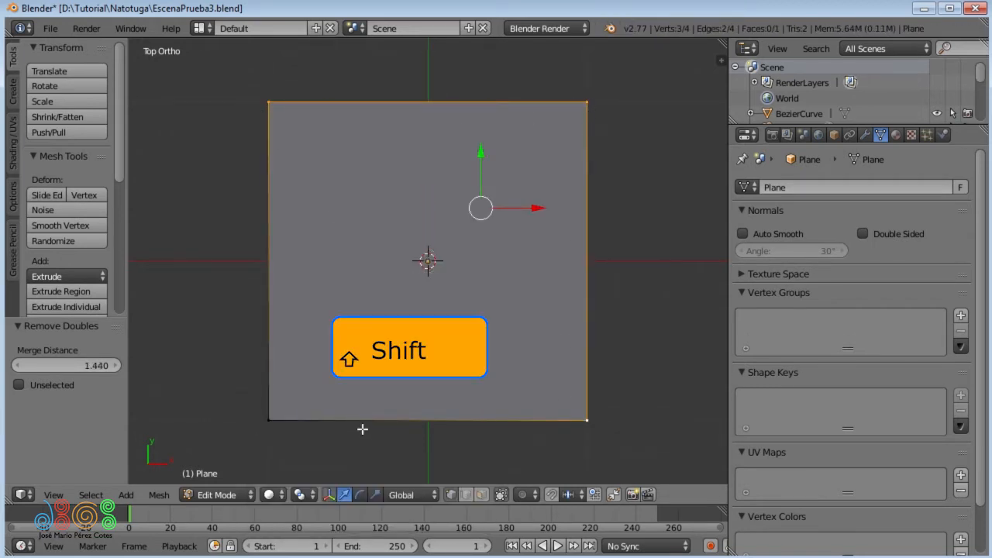
{"action": "key", "text": "shift+r"}
{"action": "key", "text": "F6"}
{"action": "left_click_drag", "start_coordinate": [504, 491], "coordinate": [465, 491]}
Step: Try Remove Doubles on the plane's corners except the upper-right one, with a merge distance of 0.410
{"action": "right_click", "coordinate": [268, 103]}
{"action": "right_click", "coordinate": [268, 419], "text": "shift"}
{"action": "right_click", "coordinate": [590, 418], "text": "shift"}
{"action": "key", "text": "shift+r"}
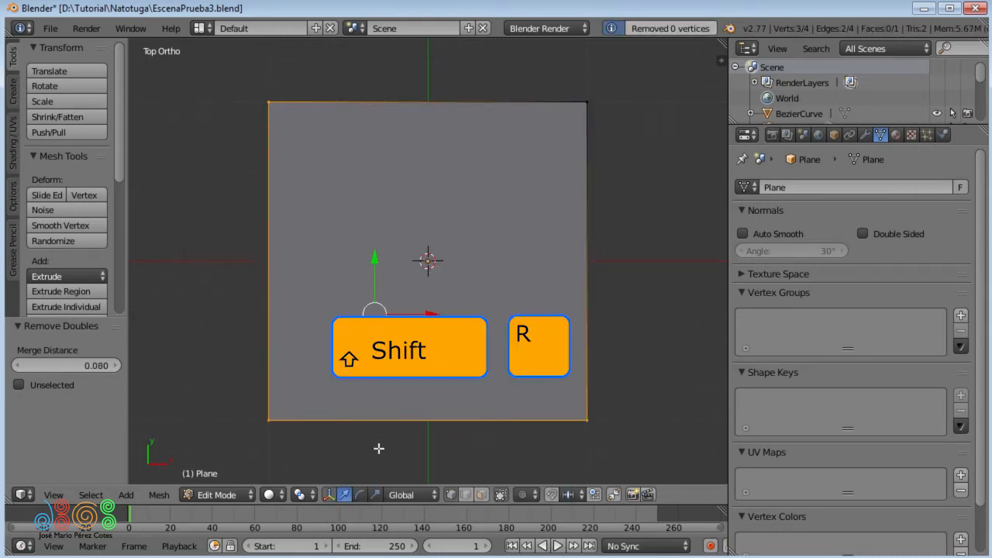
{"action": "key", "text": "F6"}
{"action": "mouse_move", "coordinate": [542, 502]}
{"action": "left_mouse_down"}
{"action": "mouse_move", "coordinate": [589, 501]}
{"action": "mouse_move", "coordinate": [550, 501]}
{"action": "left_mouse_up"}
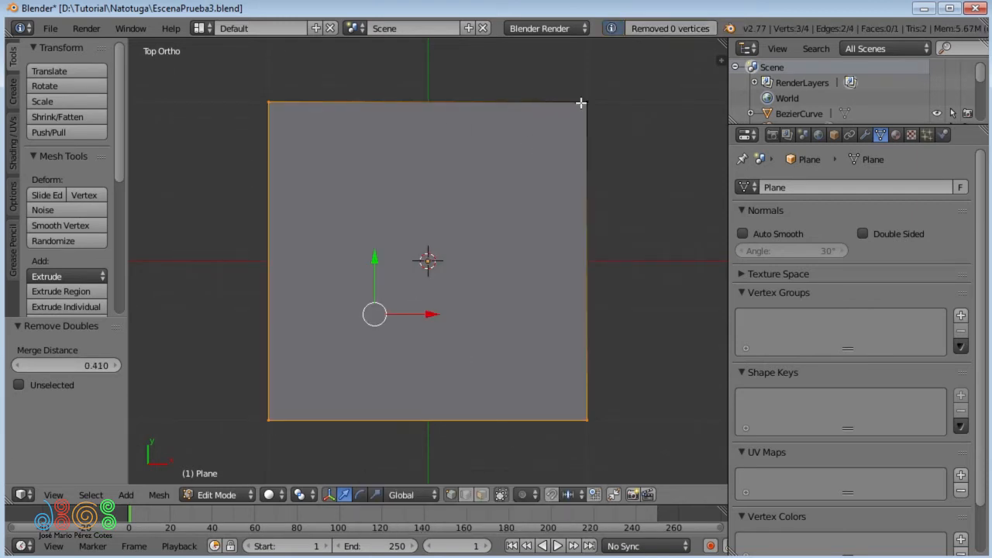
Step: Remove doubles on all four plane corners with a merge distance of 3.090 and undo the merge
{"action": "right_click", "coordinate": [581, 102], "text": "shift"}
{"action": "key", "text": "shift+r"}
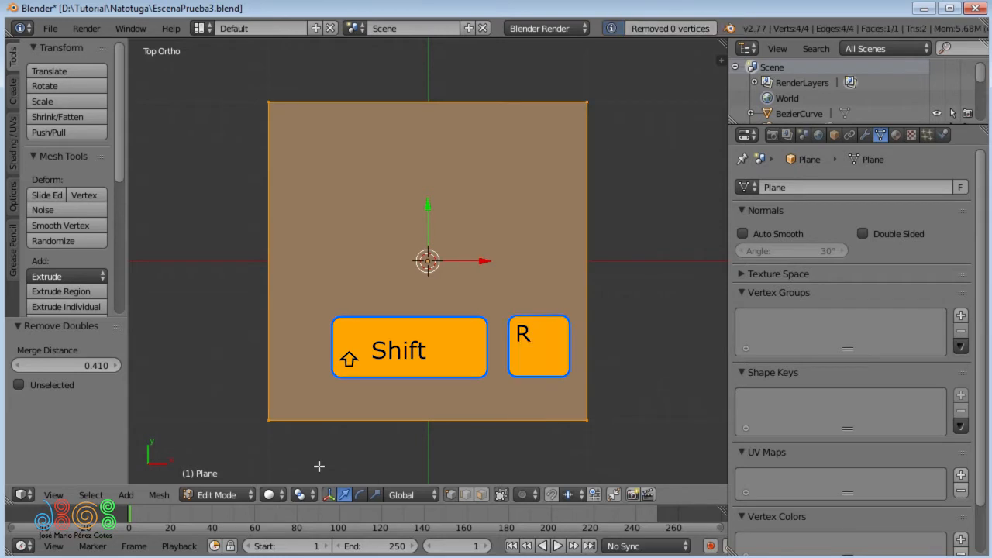
{"action": "key", "text": "F6"}
{"action": "left_click_drag", "start_coordinate": [469, 494], "coordinate": [523, 495]}
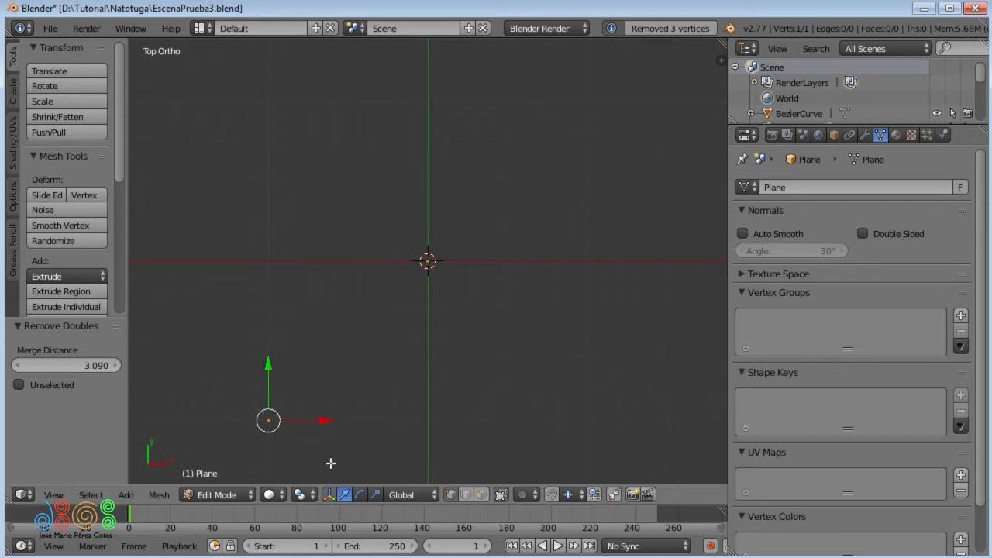
{"action": "key", "text": "ctrl+z"}
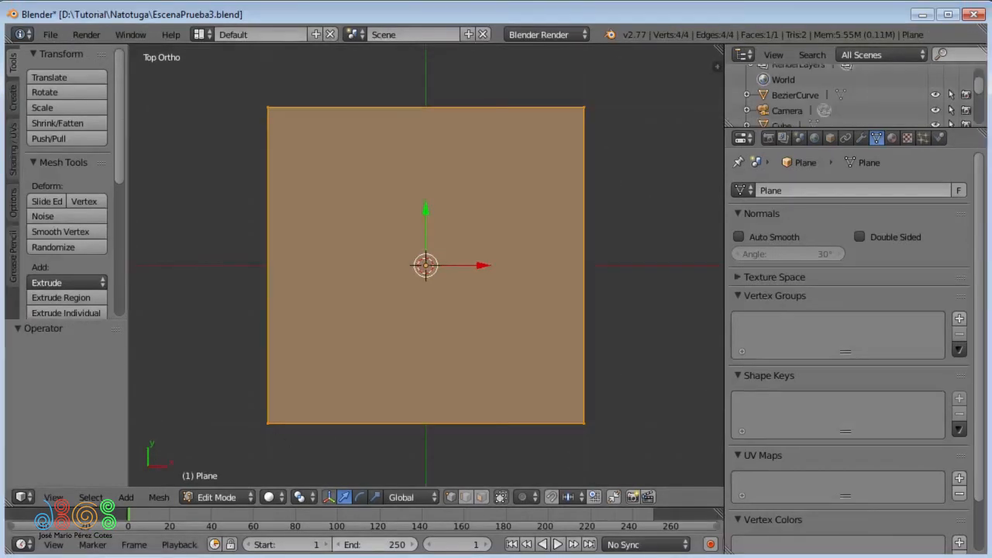
Step: Subdivide the plane with 4 cuts to form a 5 by 5 grid
{"action": "key", "text": "w"}
{"action": "left_click", "coordinate": [346, 187]}
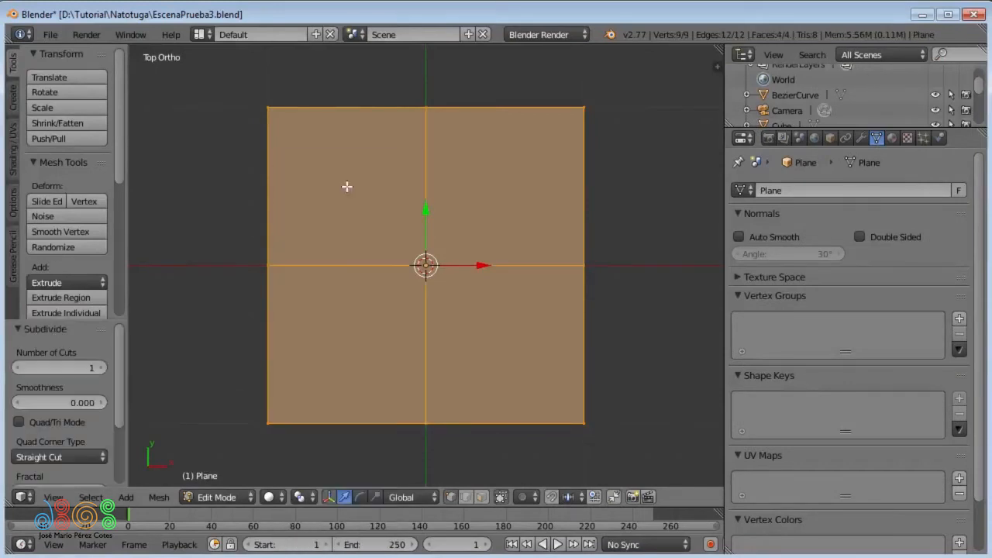
{"action": "left_click_drag", "start_coordinate": [98, 365], "coordinate": [114, 370]}
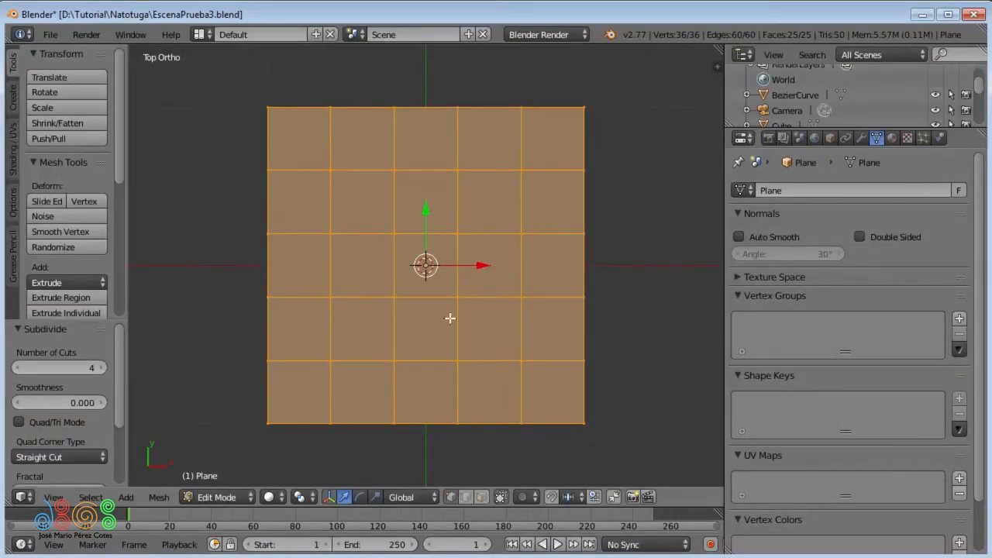
Step: Try Remove Doubles on the upper-right corner, an inner and a lower-edge grid vertex, with a merge distance of 0.455
{"action": "right_click", "coordinate": [582, 107]}
{"action": "right_click", "coordinate": [522, 169], "text": "shift"}
{"action": "right_click", "coordinate": [397, 425], "text": "shift"}
{"action": "key", "text": "w"}
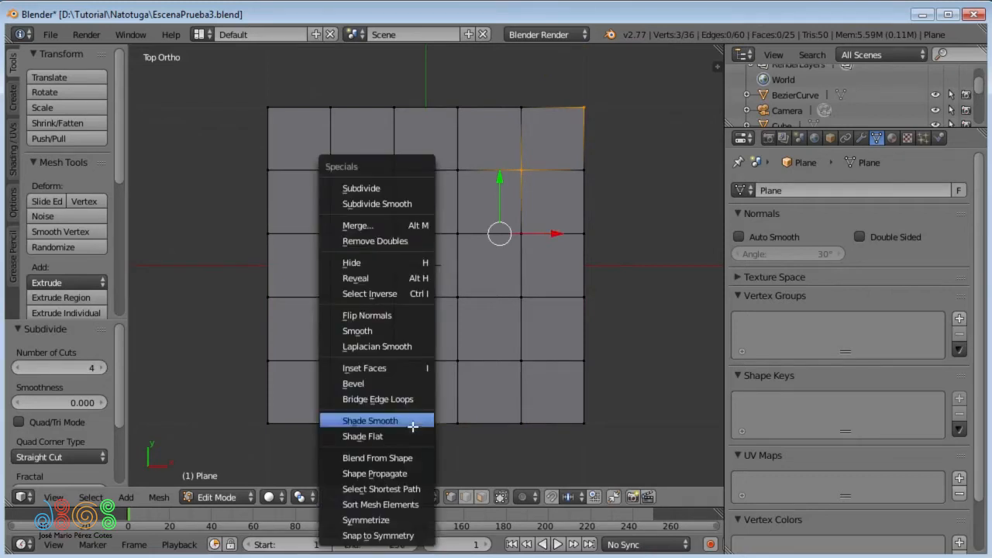
{"action": "left_click", "coordinate": [375, 241]}
{"action": "left_click_drag", "start_coordinate": [66, 368], "coordinate": [97, 368]}
Step: Change the selection to two opposite corners and two inner grid vertices, and try a higher Remove Doubles merge distance
{"action": "right_click", "coordinate": [522, 168], "text": "shift"}
{"action": "right_click", "coordinate": [393, 423], "text": "shift"}
{"action": "right_click", "coordinate": [457, 231], "text": "shift"}
{"action": "right_click", "coordinate": [394, 170], "text": "shift"}
{"action": "right_click", "coordinate": [269, 422], "text": "shift"}
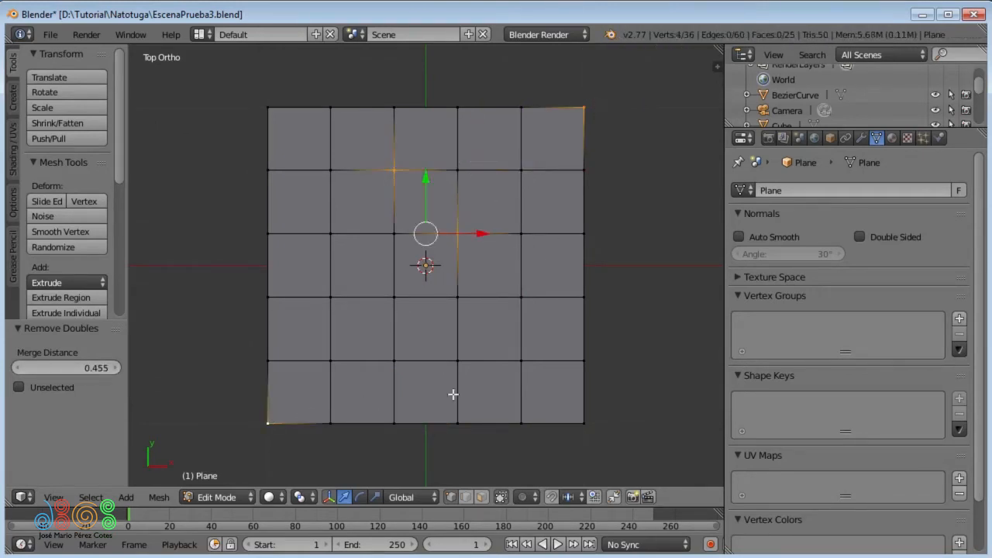
{"action": "mouse_move", "coordinate": [109, 368]}
{"action": "left_mouse_down"}
{"action": "mouse_move", "coordinate": [172, 368]}
{"action": "mouse_move", "coordinate": [95, 367]}
{"action": "mouse_move", "coordinate": [152, 367]}
{"action": "mouse_move", "coordinate": [105, 368]}
{"action": "mouse_move", "coordinate": [124, 368]}
{"action": "left_mouse_up"}
Step: Select an upper-edge, an inner and a lower-edge grid vertex and set the Remove Doubles merge distance to 0.0001
{"action": "right_click", "coordinate": [459, 107]}
{"action": "right_click", "coordinate": [395, 234], "text": "shift"}
{"action": "right_click", "coordinate": [395, 419], "text": "shift"}
{"action": "type", "text": "0.0001"}
{"action": "key", "text": "Return"}
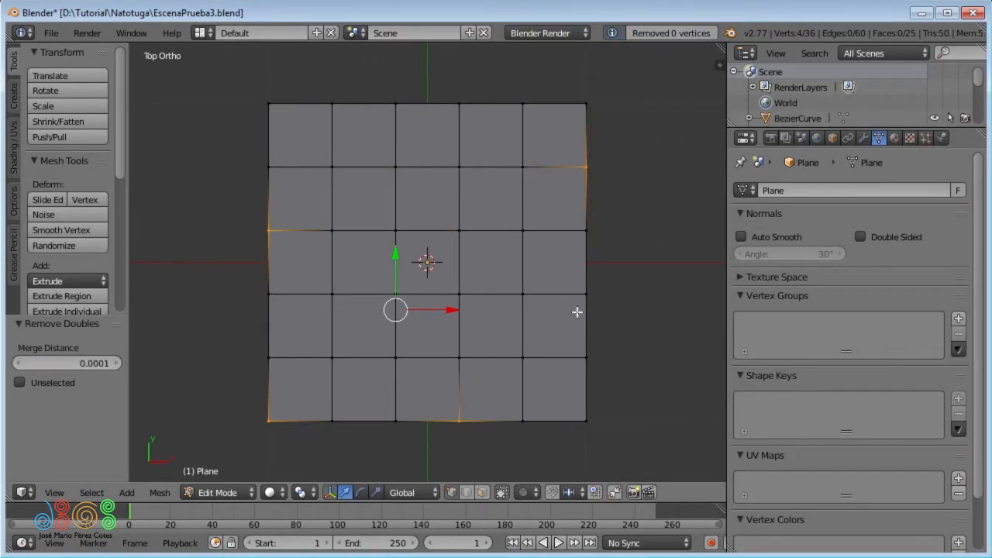
Step: Select one vertex on the grid's right edge and two on its left edge for a Remove Doubles test at 0.380
{"action": "right_click", "coordinate": [584, 296]}
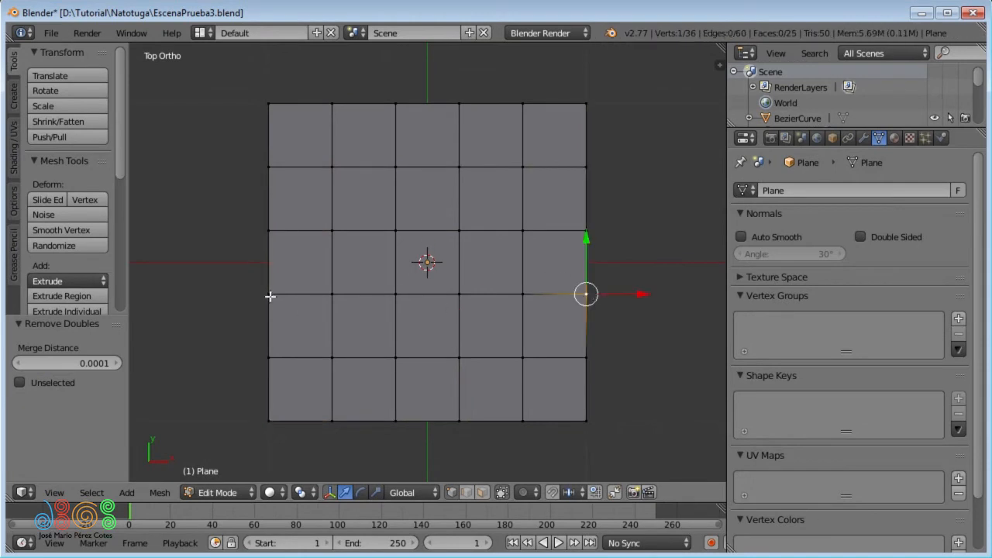
{"action": "right_click", "coordinate": [270, 296], "text": "shift"}
{"action": "right_click", "coordinate": [269, 167], "text": "shift"}
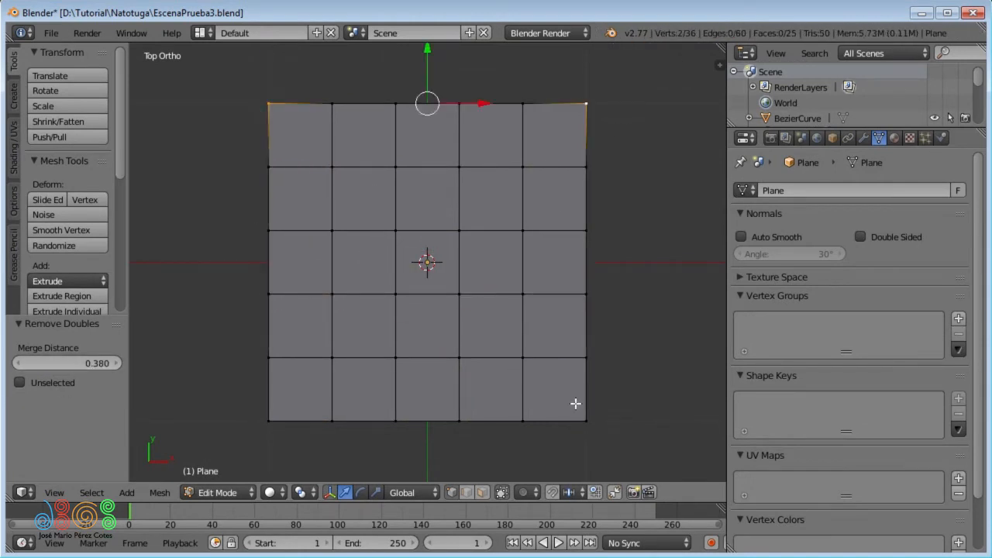
Step: Try Remove Doubles on the four corners plus one upper-edge and one lower-edge vertex at 0.630, and undo the tests
{"action": "mouse_move", "coordinate": [86, 363]}
{"action": "left_mouse_down"}
{"action": "mouse_move", "coordinate": [128, 362]}
{"action": "mouse_move", "coordinate": [86, 362]}
{"action": "left_mouse_up"}
{"action": "right_click", "coordinate": [462, 418], "text": "shift"}
{"action": "right_click", "coordinate": [461, 100], "text": "shift"}
{"action": "key", "text": "shift+r"}
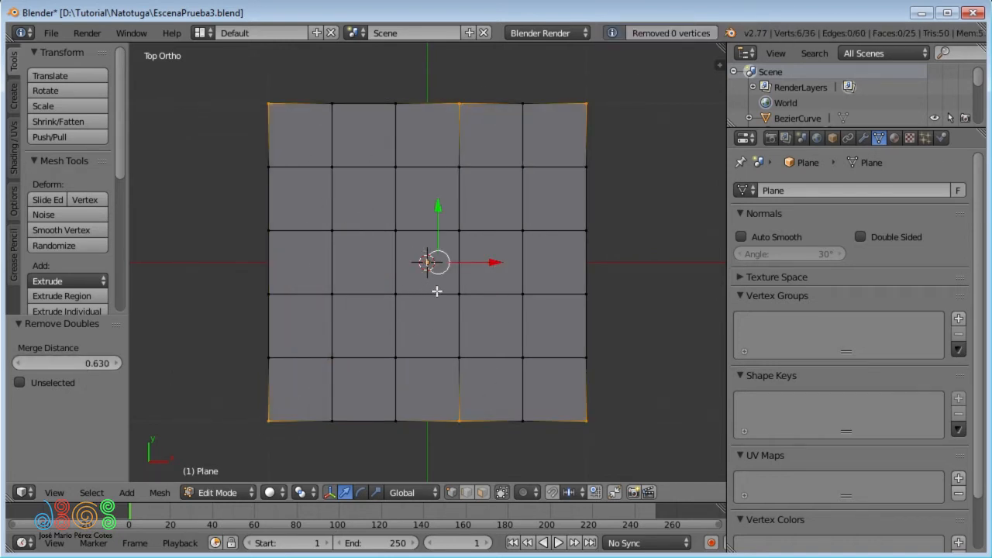
{"action": "key", "text": "ctrl+z"}
{"action": "key", "text": "ctrl+z"}
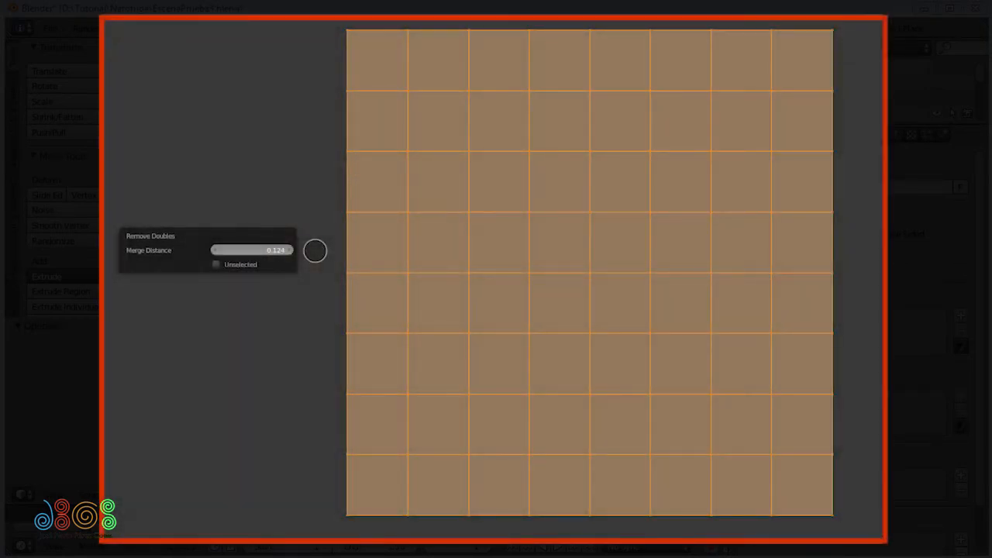
Step: Try Remove Doubles on the fully selected plane with a merge distance of 2.916, and adjust the distance on the subdivided cube
{"action": "left_click_drag", "start_coordinate": [315, 250], "coordinate": [828, 314]}
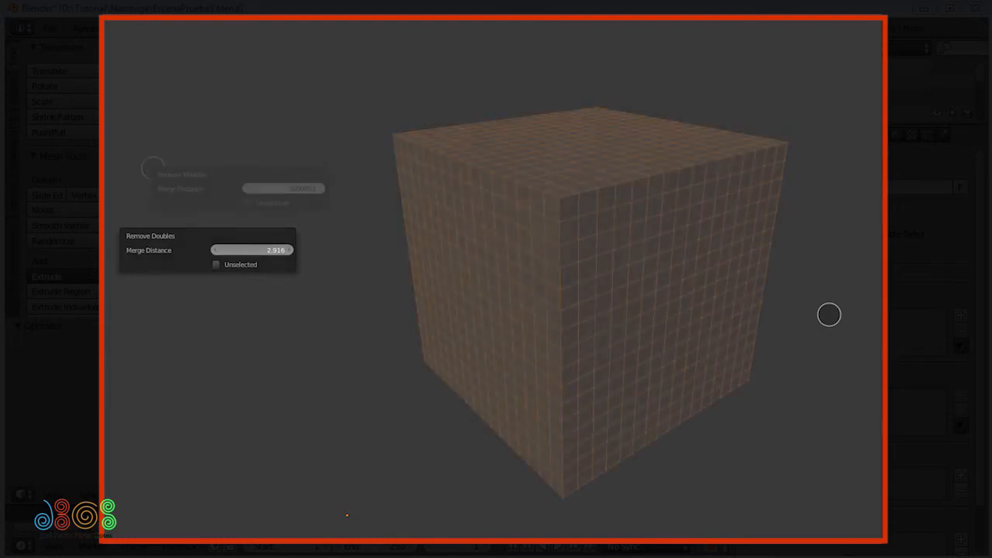
{"action": "left_click_drag", "start_coordinate": [283, 188], "coordinate": [147, 201]}
{"action": "left_click_drag", "start_coordinate": [105, 240], "coordinate": [120, 286]}
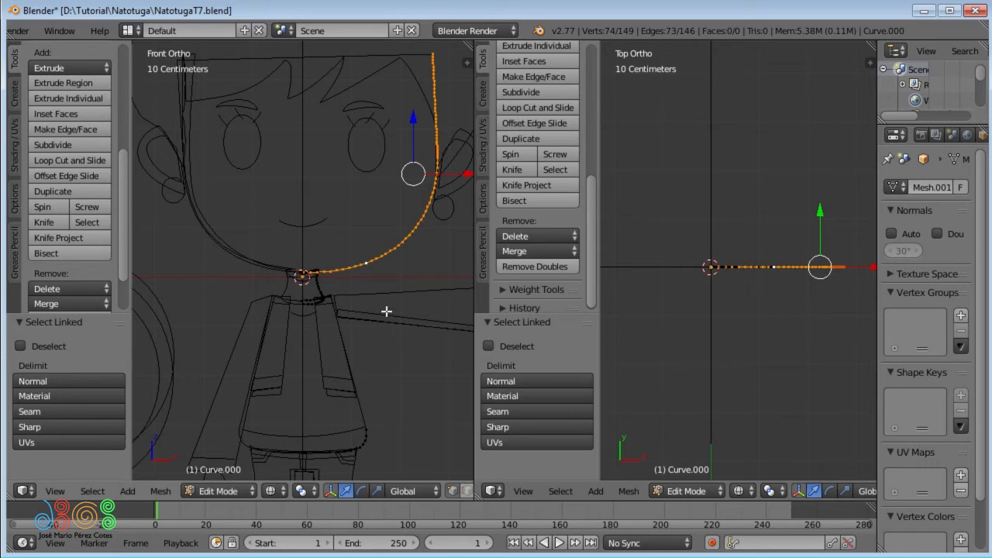
Step: Select all vertices of the head and torso profile and remove doubles with a 1 mm merge distance
{"action": "key", "text": "a"}
{"action": "key", "text": "a"}
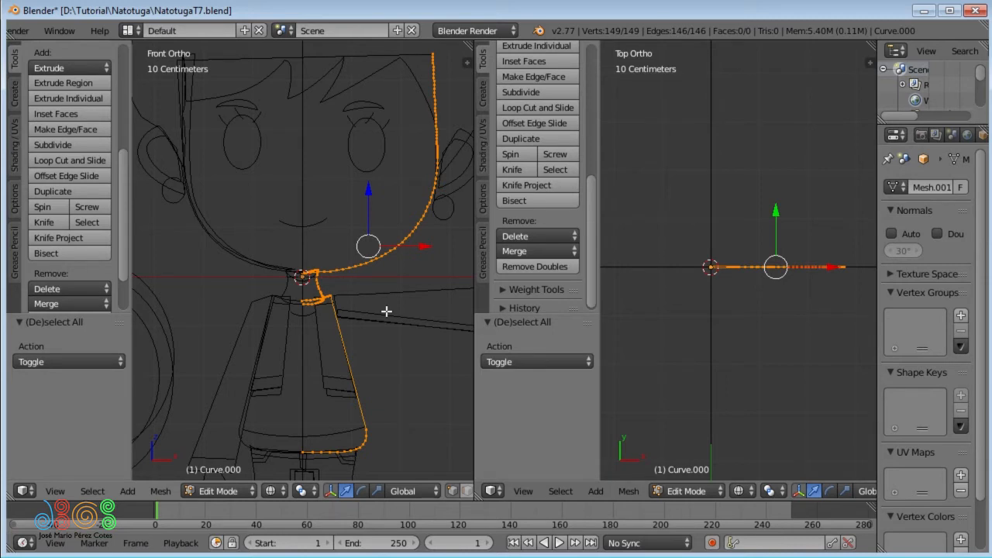
{"action": "key", "text": "w"}
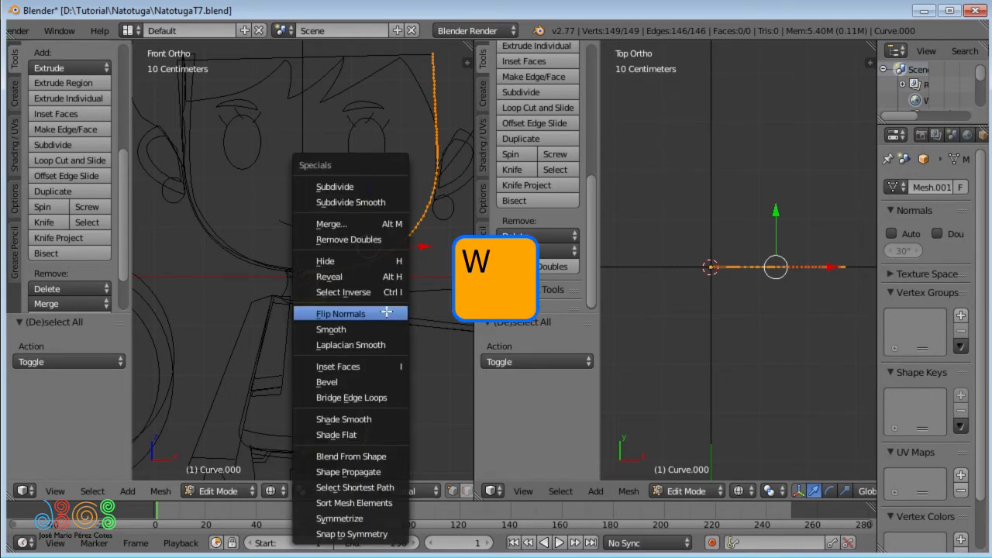
{"action": "left_click", "coordinate": [336, 240]}
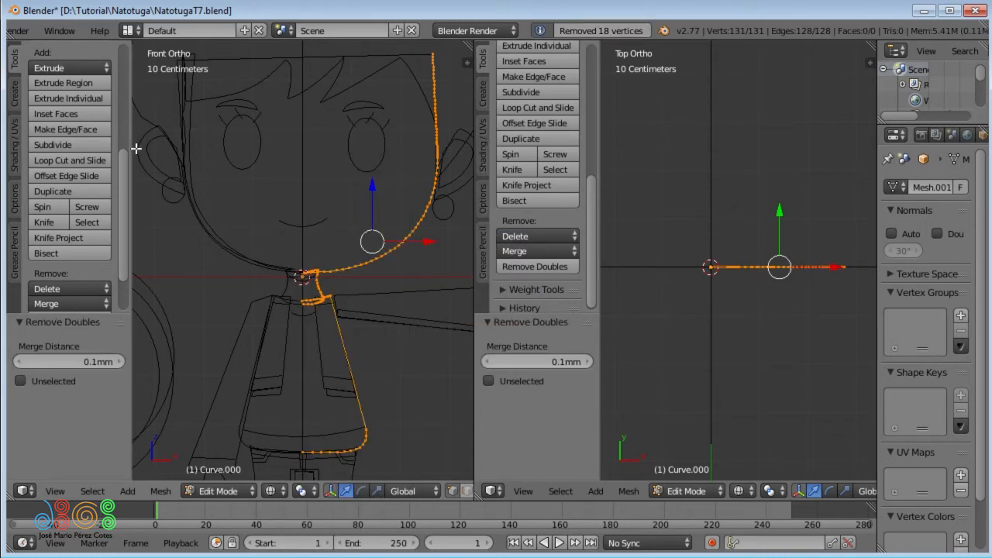
{"action": "key", "text": "F6"}
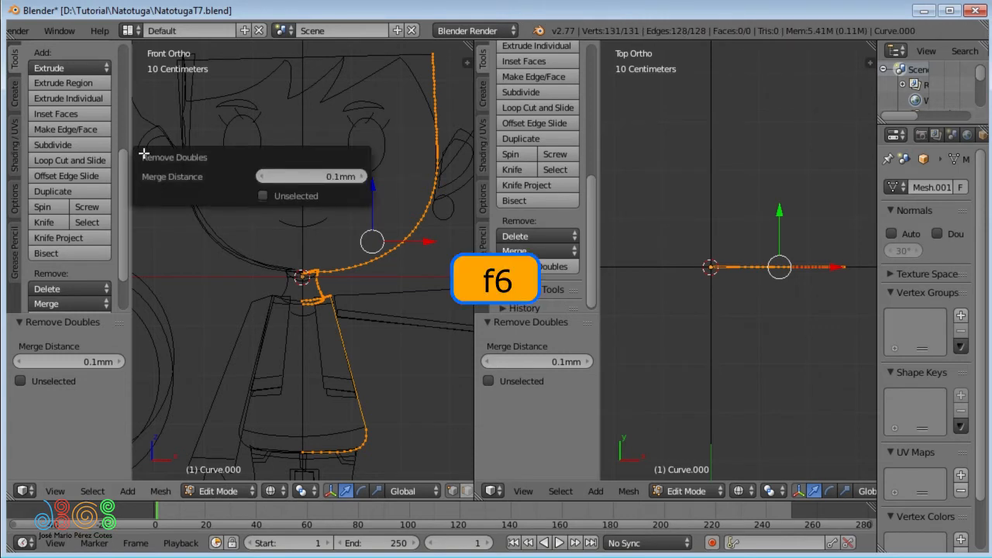
{"action": "mouse_move", "coordinate": [287, 176]}
{"action": "left_mouse_down"}
{"action": "mouse_move", "coordinate": [325, 176]}
{"action": "mouse_move", "coordinate": [287, 177]}
{"action": "left_mouse_up"}
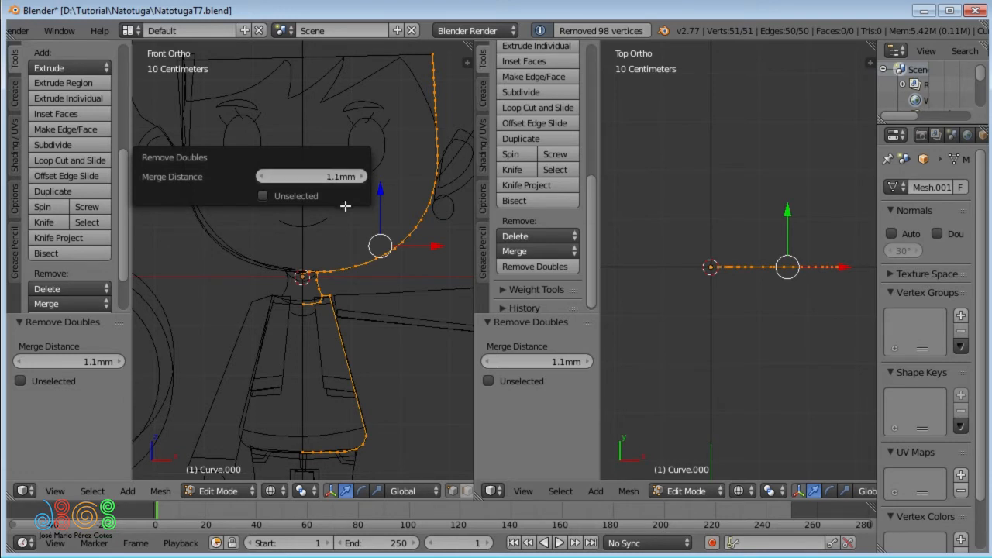
{"action": "left_click", "coordinate": [70, 362]}
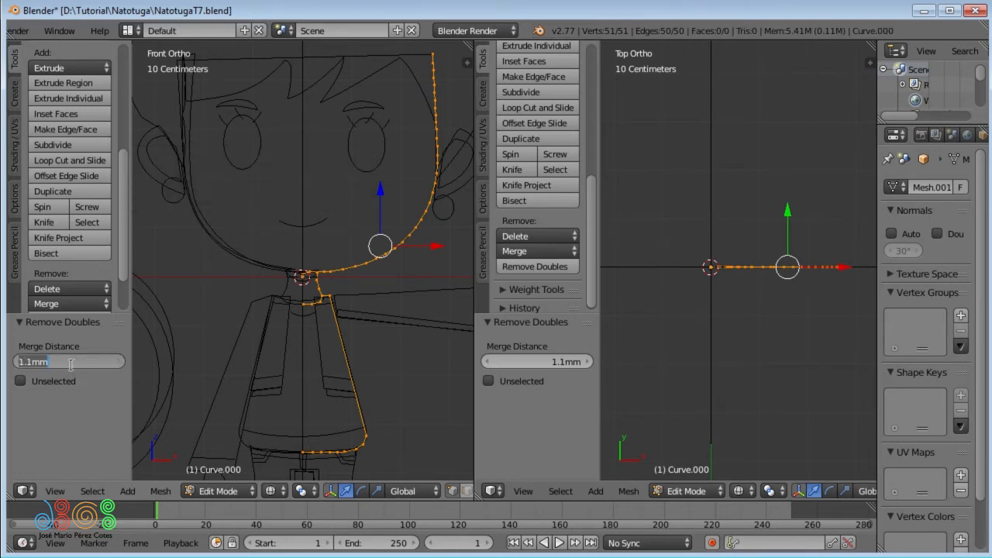
{"action": "type", "text": "1mm"}
{"action": "key", "text": "Return"}
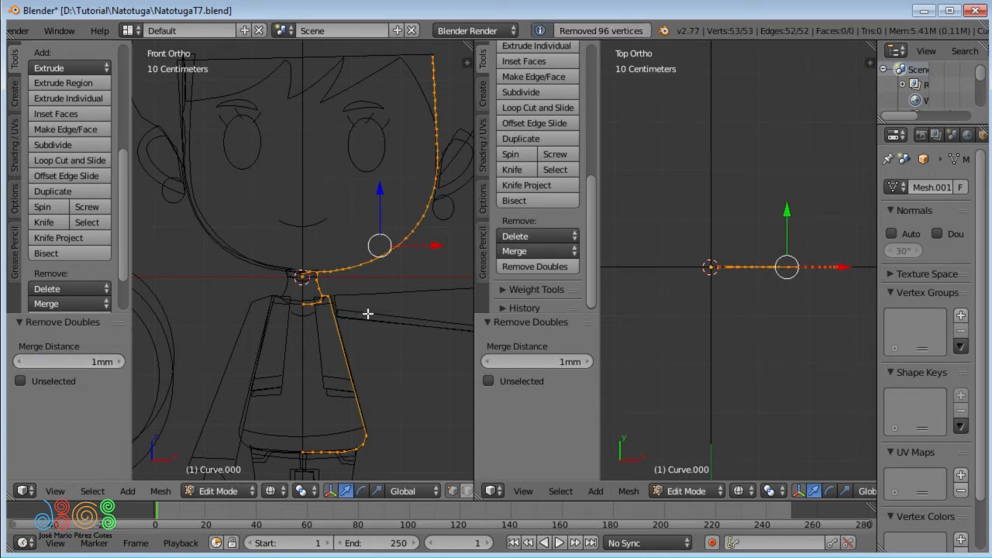
Step: Circle-select the head outline's vertices from the chin upward and remove doubles on them with a 5 mm merge distance
{"action": "key", "text": "a"}
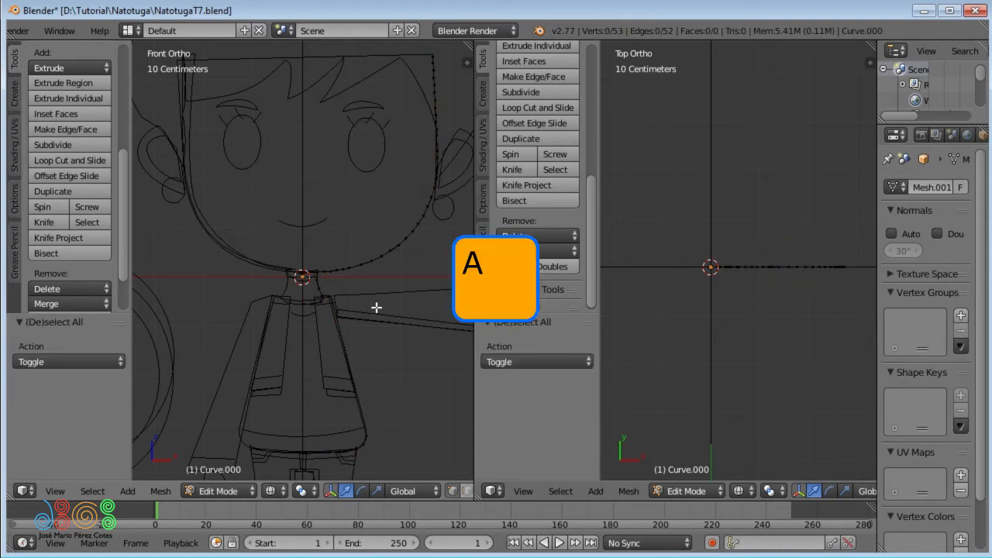
{"action": "key", "text": "c"}
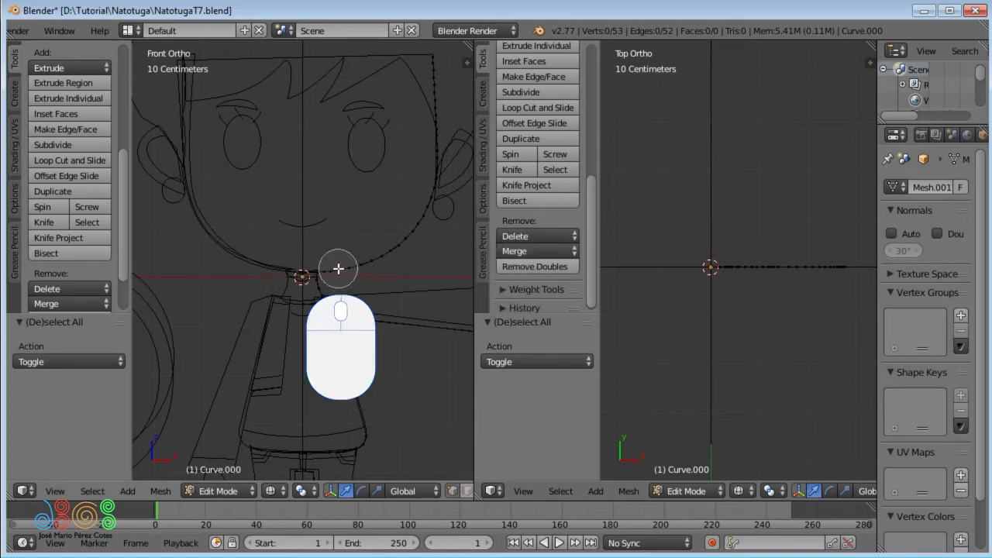
{"action": "mouse_move", "coordinate": [338, 267]}
{"action": "left_mouse_down"}
{"action": "mouse_move", "coordinate": [383, 255]}
{"action": "mouse_move", "coordinate": [433, 173]}
{"action": "mouse_move", "coordinate": [435, 78]}
{"action": "left_mouse_up"}
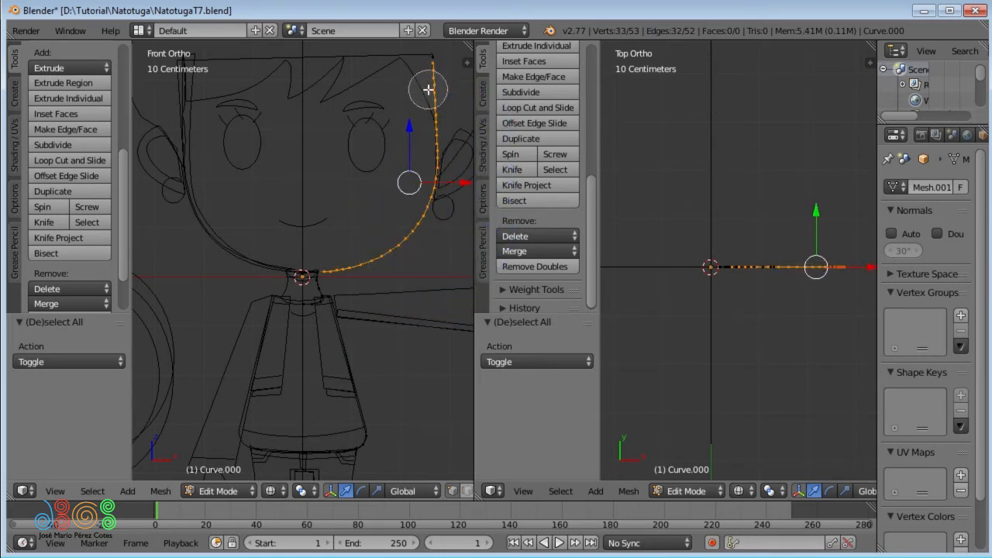
{"action": "right_click", "coordinate": [354, 190]}
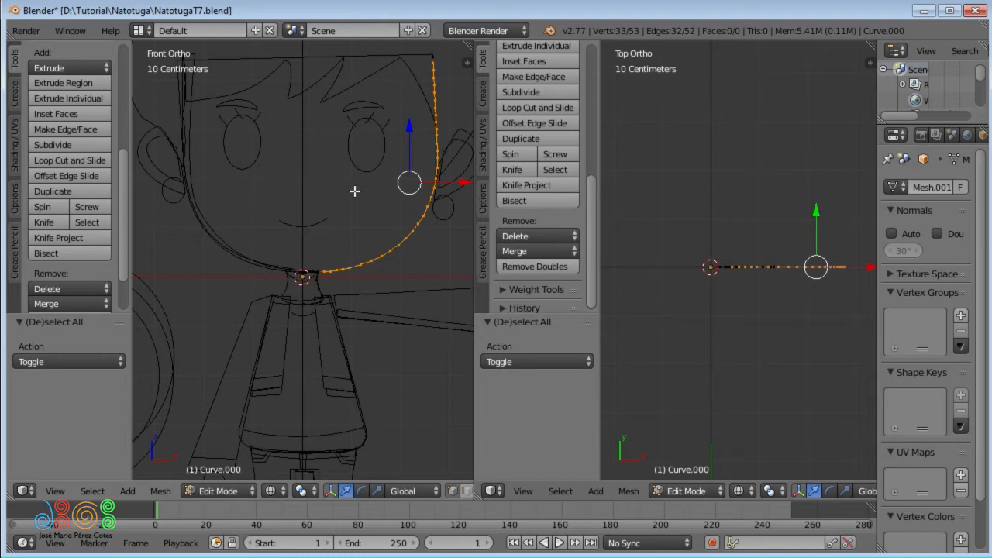
{"action": "key", "text": "w"}
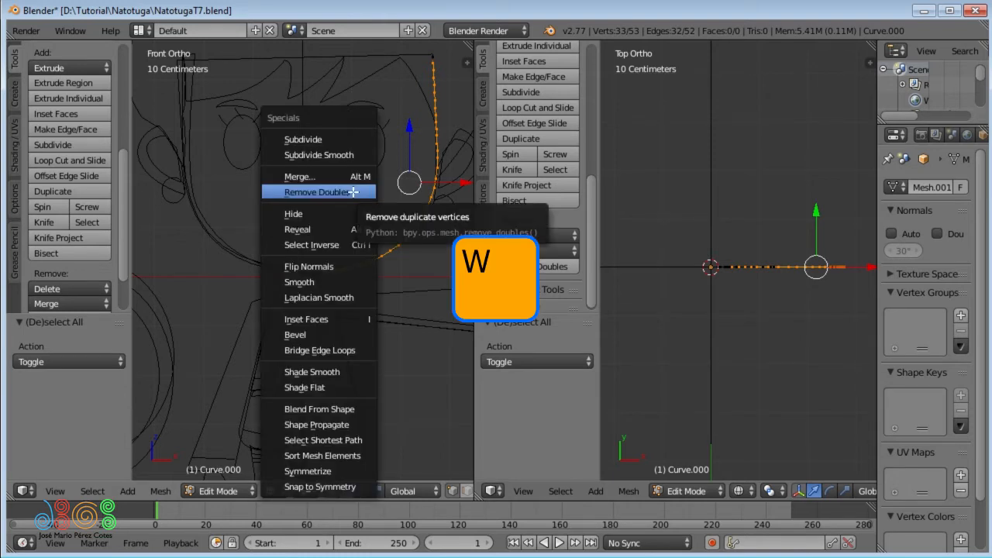
{"action": "left_click", "coordinate": [326, 193]}
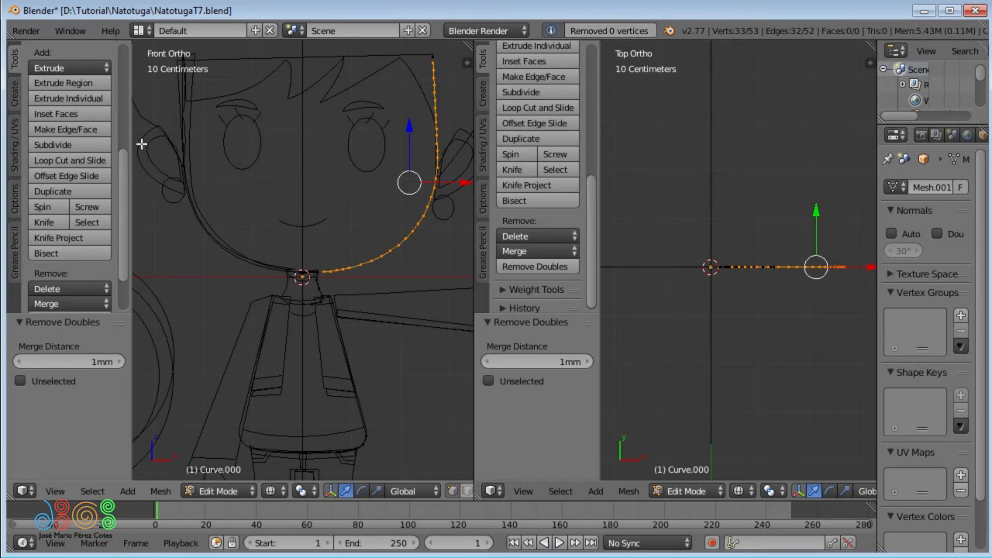
{"action": "key", "text": "F6"}
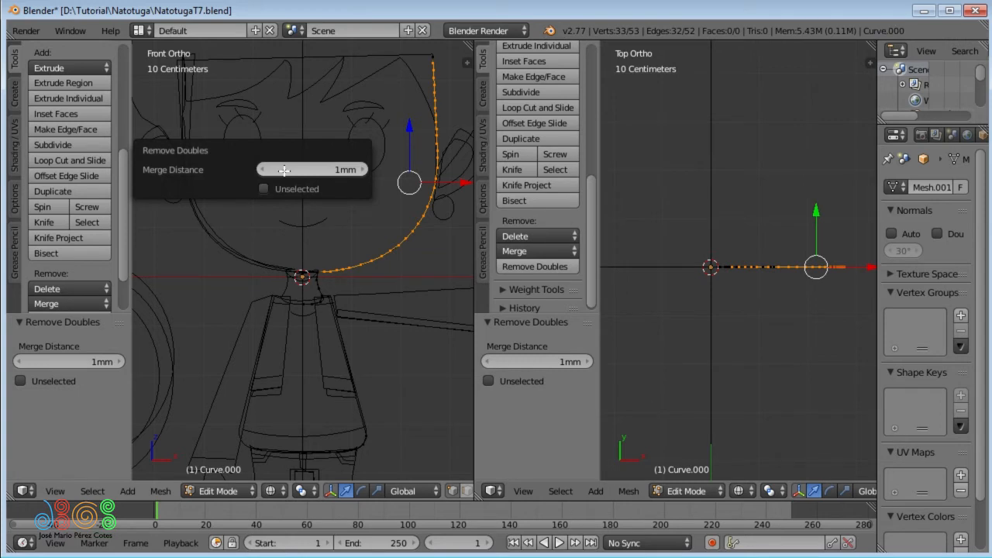
{"action": "left_click_drag", "start_coordinate": [285, 169], "coordinate": [307, 175]}
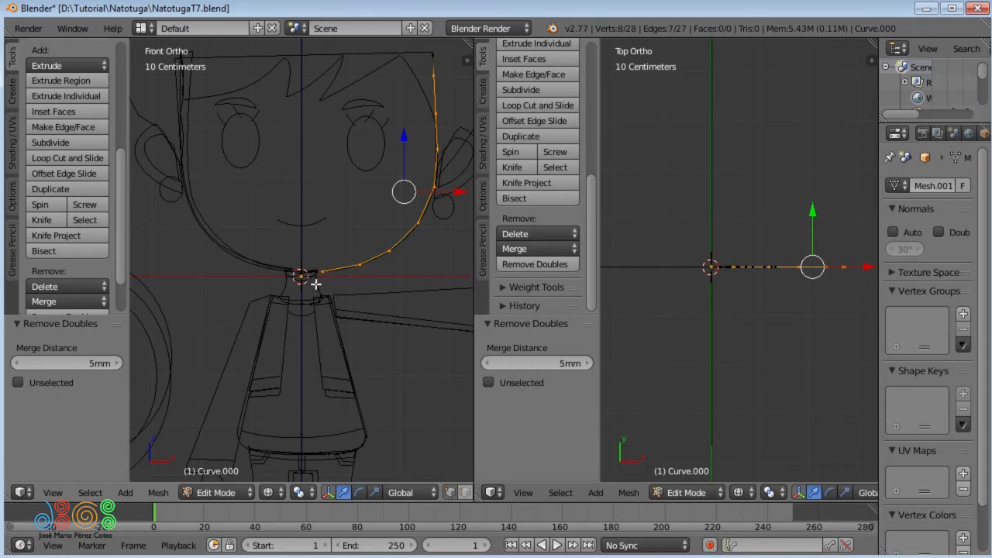
Step: Circle-select the surplus vertices under the chin, along the inner collar line and along the torso's bottom hem, and delete them
{"action": "key", "text": "a"}
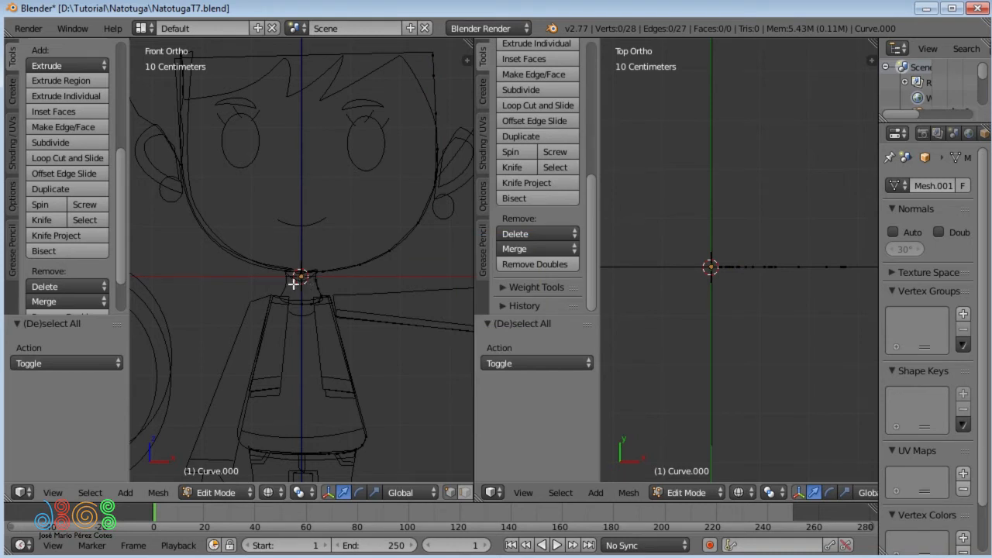
{"action": "key", "text": "c"}
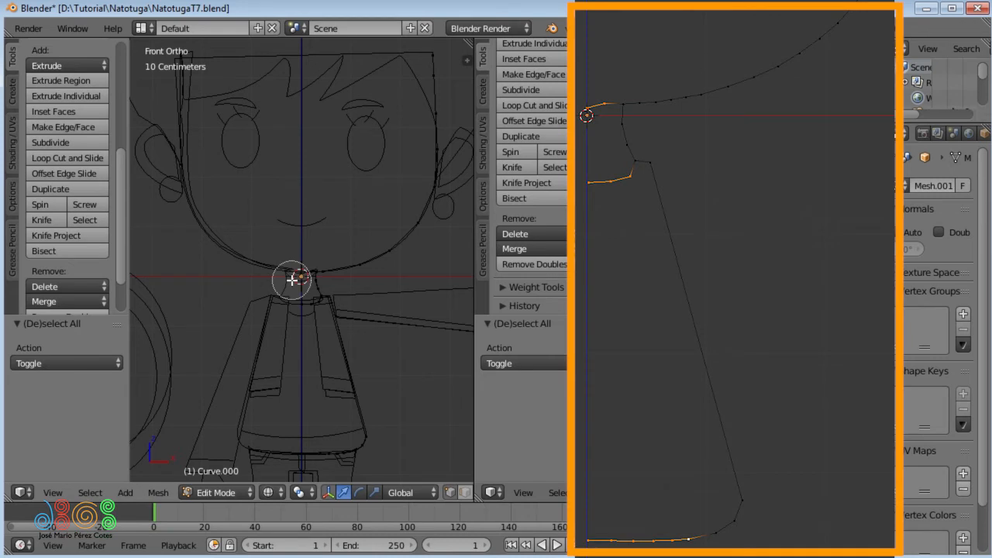
{"action": "left_click", "coordinate": [293, 277]}
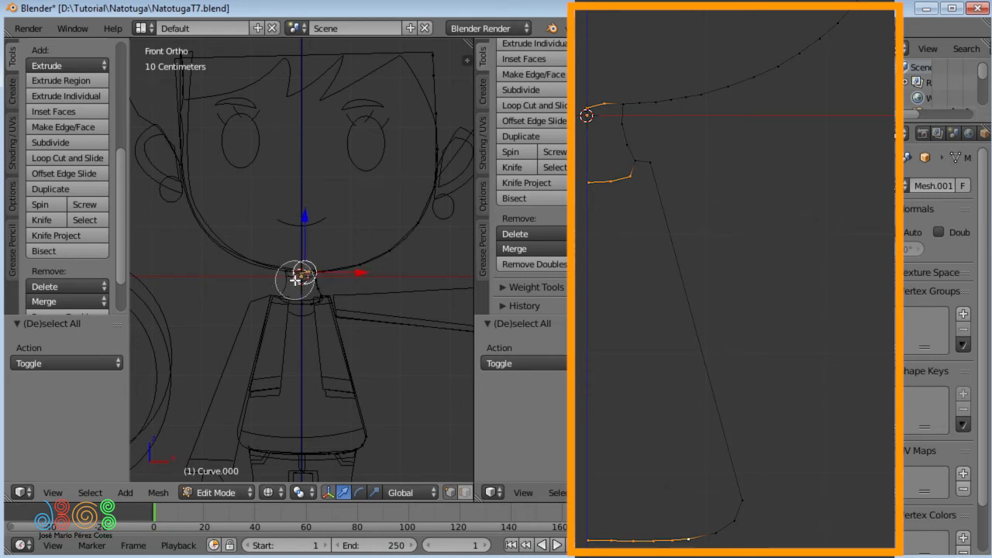
{"action": "left_click", "coordinate": [302, 313]}
{"action": "mouse_move", "coordinate": [302, 341]}
{"action": "left_mouse_down"}
{"action": "mouse_move", "coordinate": [294, 438]}
{"action": "mouse_move", "coordinate": [349, 452]}
{"action": "left_mouse_up"}
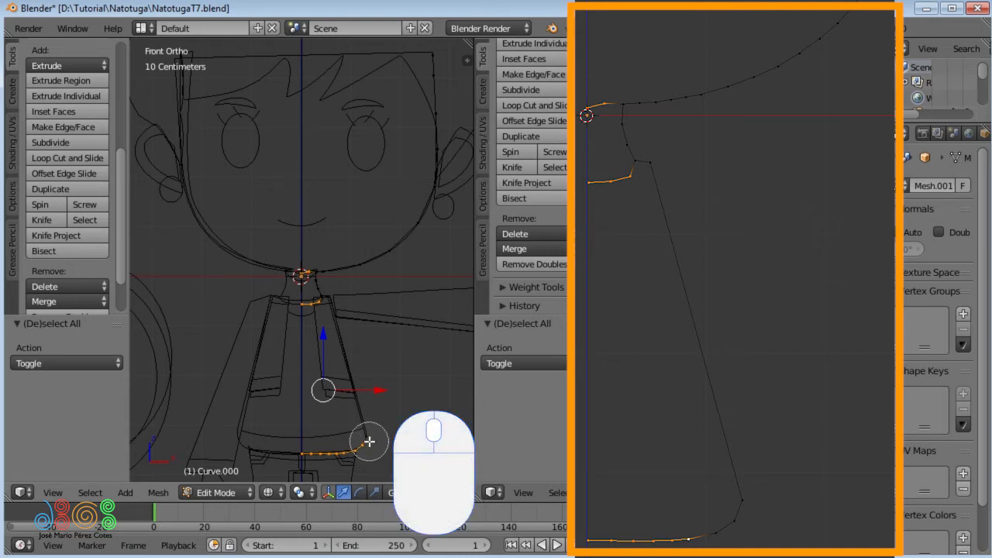
{"action": "mouse_move", "coordinate": [369, 440]}
{"action": "middle_mouse_down"}
{"action": "mouse_move", "coordinate": [312, 336]}
{"action": "mouse_move", "coordinate": [310, 283]}
{"action": "mouse_move", "coordinate": [298, 280]}
{"action": "middle_mouse_up"}
{"action": "left_click_drag", "start_coordinate": [298, 280], "coordinate": [333, 269]}
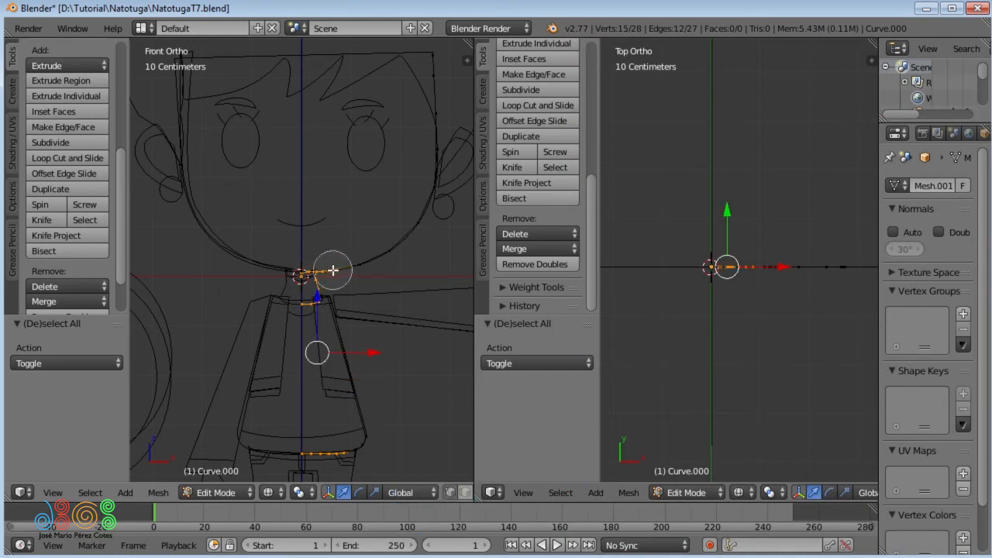
{"action": "middle_click_drag", "start_coordinate": [333, 270], "coordinate": [352, 285]}
{"action": "right_click", "coordinate": [348, 324]}
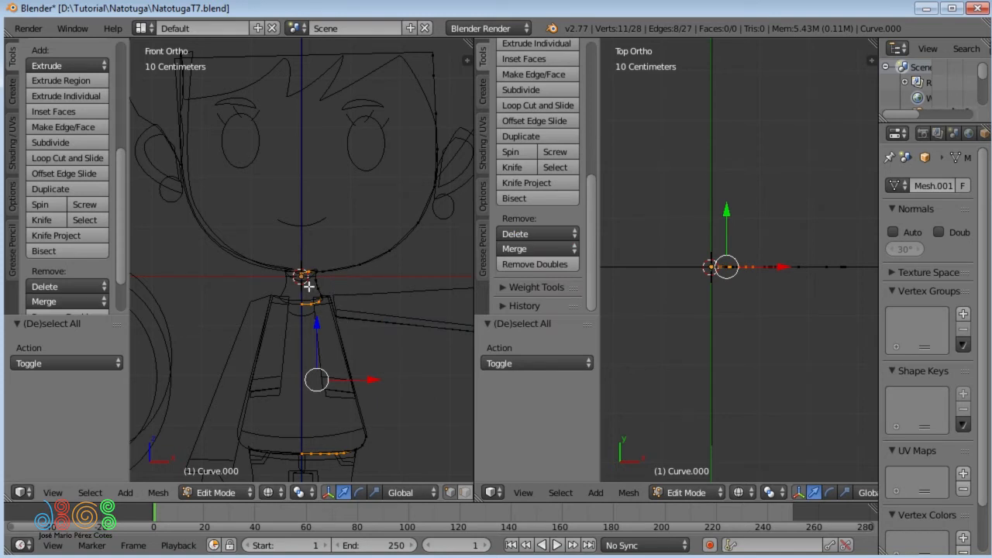
{"action": "key", "text": "x"}
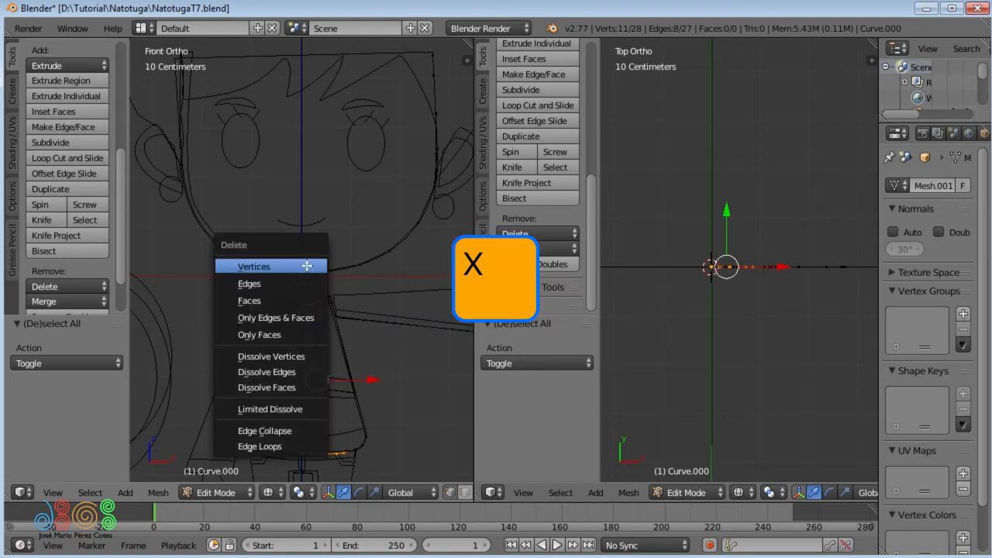
{"action": "left_click", "coordinate": [303, 264]}
Step: Select all, lasso-deselect down to the two vertices at the torso's lower outer corner, and subdivide the edge between them
{"action": "key", "text": "a"}
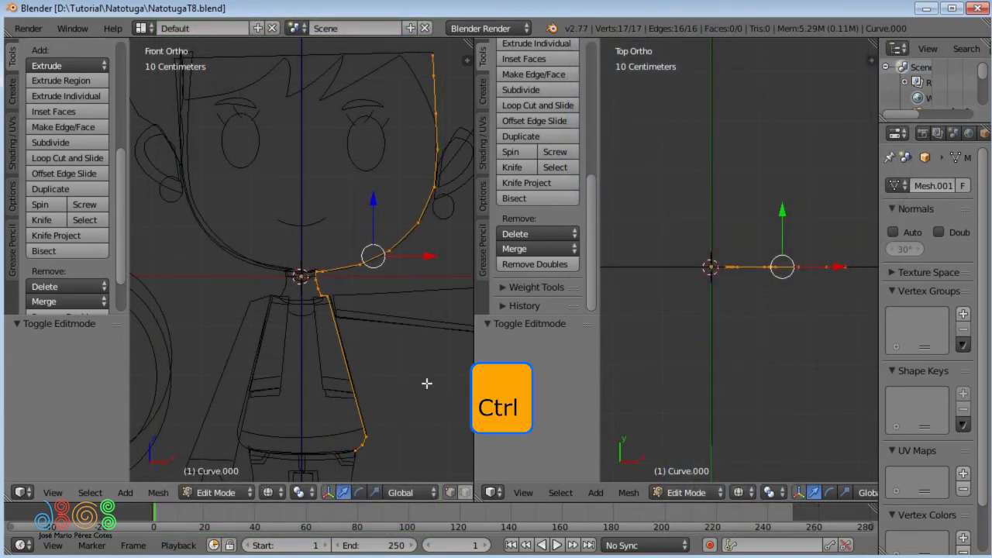
{"action": "mouse_move", "coordinate": [425, 381]}
{"action": "left_mouse_down", "text": "ctrl"}
{"action": "mouse_move", "coordinate": [283, 310]}
{"action": "mouse_move", "coordinate": [267, 80]}
{"action": "mouse_move", "coordinate": [345, 41]}
{"action": "mouse_move", "coordinate": [407, 35]}
{"action": "mouse_move", "coordinate": [453, 46]}
{"action": "mouse_move", "coordinate": [471, 96]}
{"action": "mouse_move", "coordinate": [437, 41]}
{"action": "mouse_move", "coordinate": [394, 15]}
{"action": "mouse_move", "coordinate": [166, 89]}
{"action": "mouse_move", "coordinate": [403, 384]}
{"action": "left_mouse_up", "text": "ctrl"}
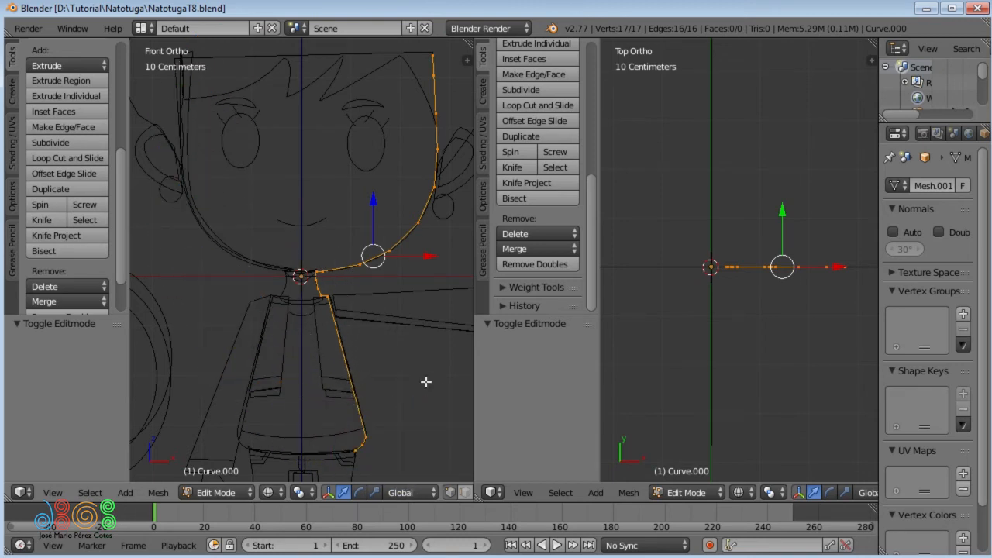
{"action": "mouse_move", "coordinate": [425, 381]}
{"action": "left_mouse_down", "text": "ctrl+shift"}
{"action": "mouse_move", "coordinate": [299, 347]}
{"action": "mouse_move", "coordinate": [225, 207]}
{"action": "mouse_move", "coordinate": [274, 73]}
{"action": "mouse_move", "coordinate": [345, 22]}
{"action": "mouse_move", "coordinate": [446, 47]}
{"action": "mouse_move", "coordinate": [463, 73]}
{"action": "mouse_move", "coordinate": [472, 230]}
{"action": "left_mouse_up", "text": "ctrl+shift"}
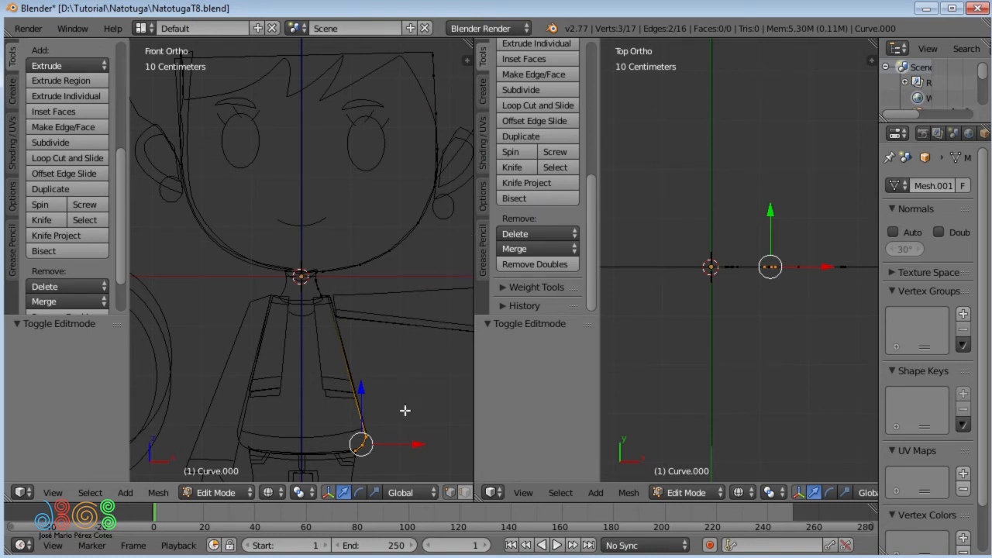
{"action": "right_click", "coordinate": [357, 452], "text": "shift"}
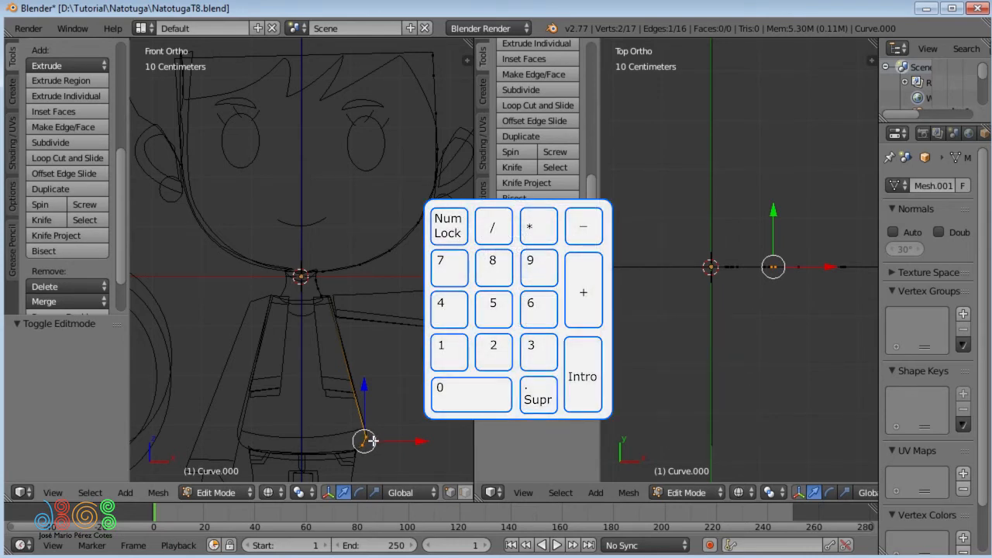
{"action": "key", "text": "KP_Decimal"}
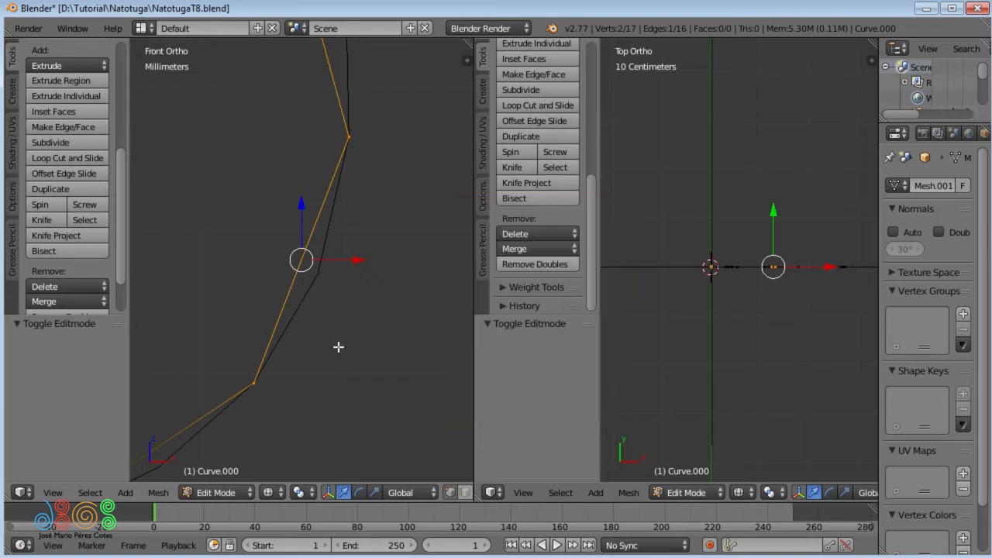
{"action": "scroll", "coordinate": [352, 296], "scroll_direction": "down", "scroll_amount": 2}
{"action": "scroll", "coordinate": [334, 349], "scroll_direction": "down", "scroll_amount": 8}
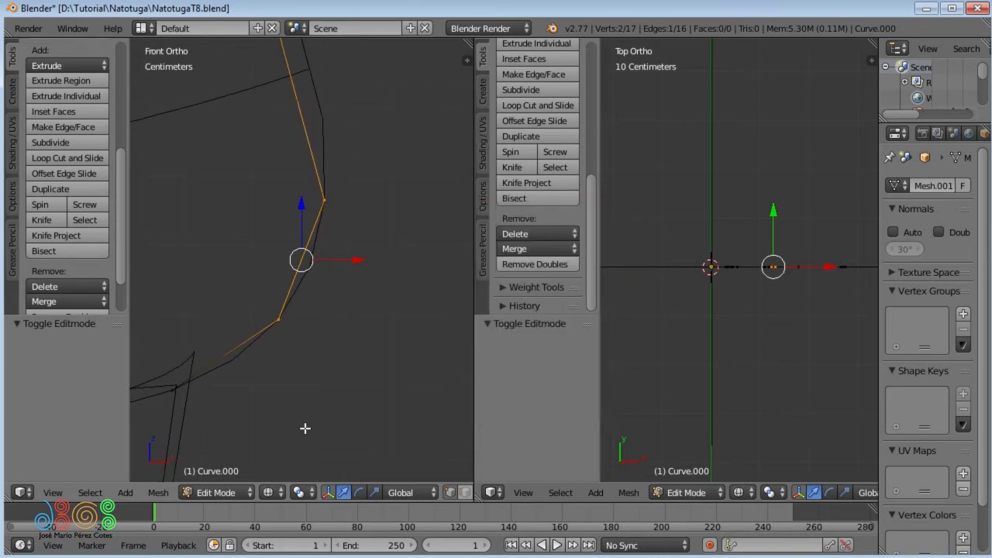
{"action": "middle_click_drag", "start_coordinate": [302, 130], "coordinate": [319, 146], "text": "shift"}
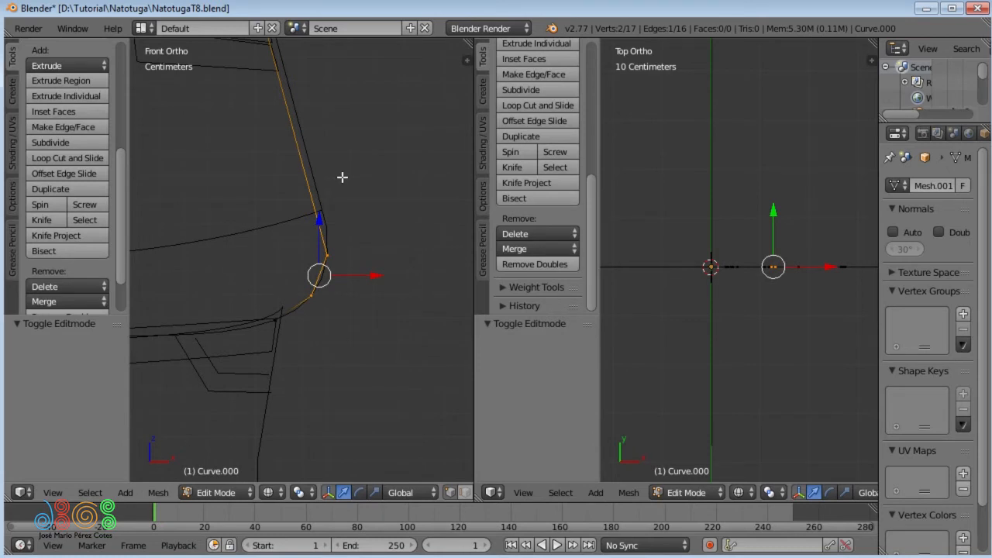
{"action": "key", "text": "w"}
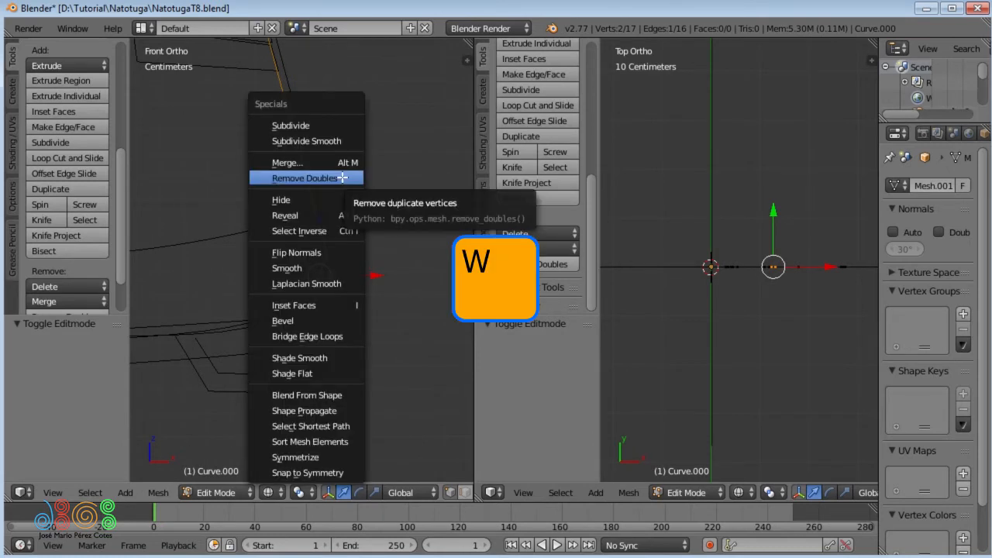
{"action": "left_click", "coordinate": [311, 125]}
Step: Move the corner's upper vertex by X -1.959 mm, Z 1.795 cm and the new middle vertex by X 3.591 mm, Z 7.508 mm
{"action": "middle_click_drag", "start_coordinate": [351, 180], "coordinate": [377, 215], "text": "shift"}
{"action": "right_click", "coordinate": [362, 289]}
{"action": "key", "text": "g"}
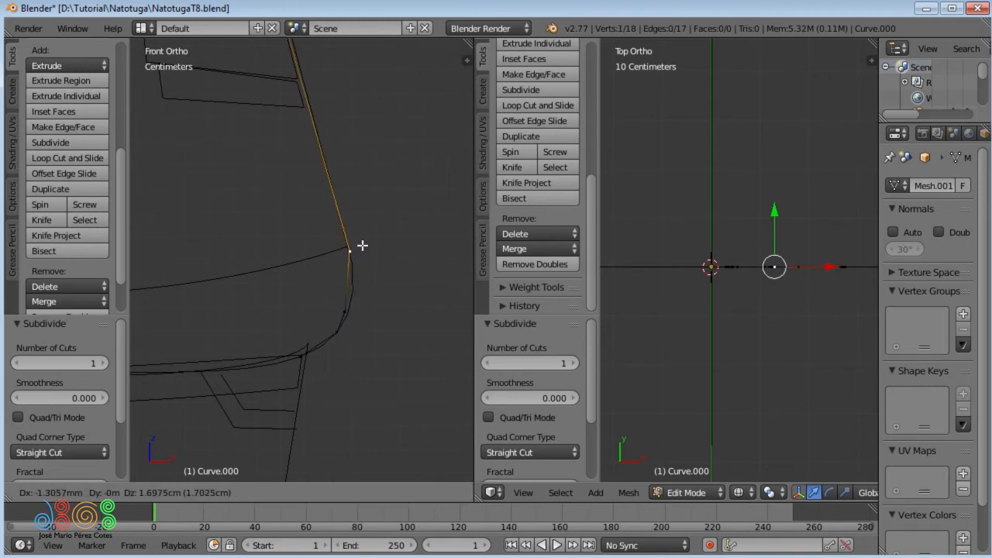
{"action": "left_click", "coordinate": [360, 252]}
{"action": "right_click", "coordinate": [353, 306]}
{"action": "key", "text": "g"}
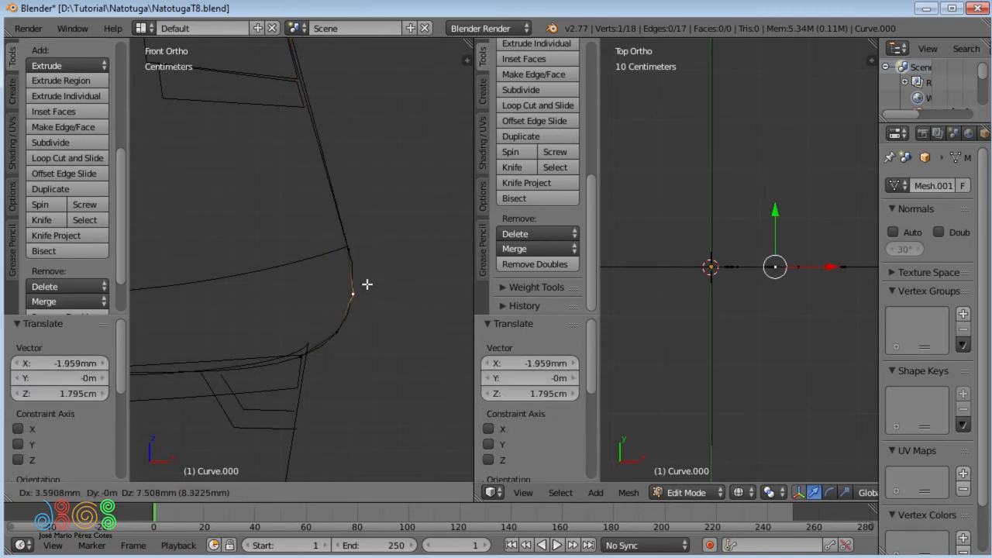
{"action": "left_click", "coordinate": [366, 284]}
Step: Move the torso's upper outer shoulder vertex by X 3.768 mm, Z 1.615 mm to refit it to the drawing
{"action": "middle_click_drag", "start_coordinate": [383, 222], "coordinate": [392, 356], "text": "shift"}
{"action": "scroll", "coordinate": [376, 240], "scroll_direction": "down", "scroll_amount": 3}
{"action": "scroll", "coordinate": [372, 299], "scroll_direction": "up", "scroll_amount": 5, "text": "shift"}
{"action": "right_click", "coordinate": [359, 414]}
{"action": "right_click", "coordinate": [255, 48]}
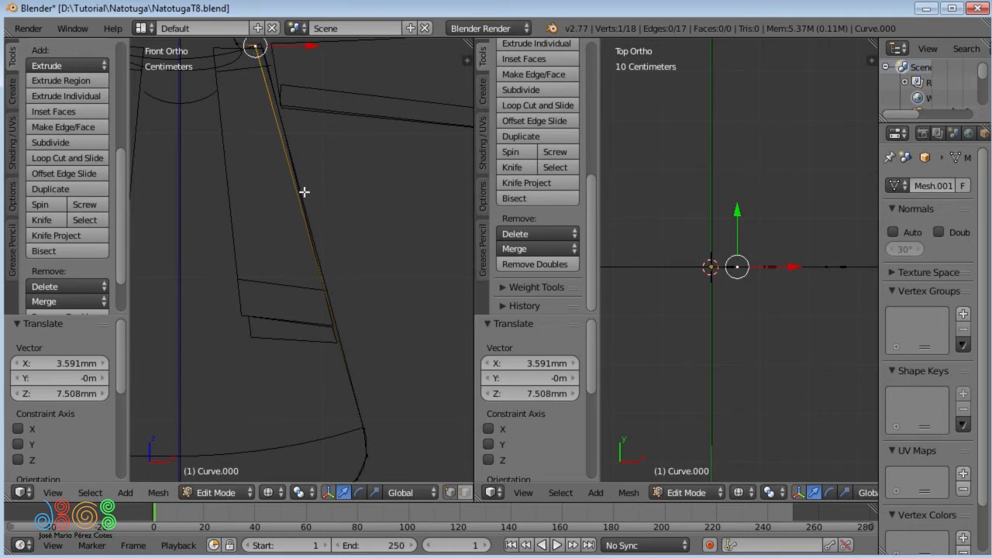
{"action": "key", "text": "g"}
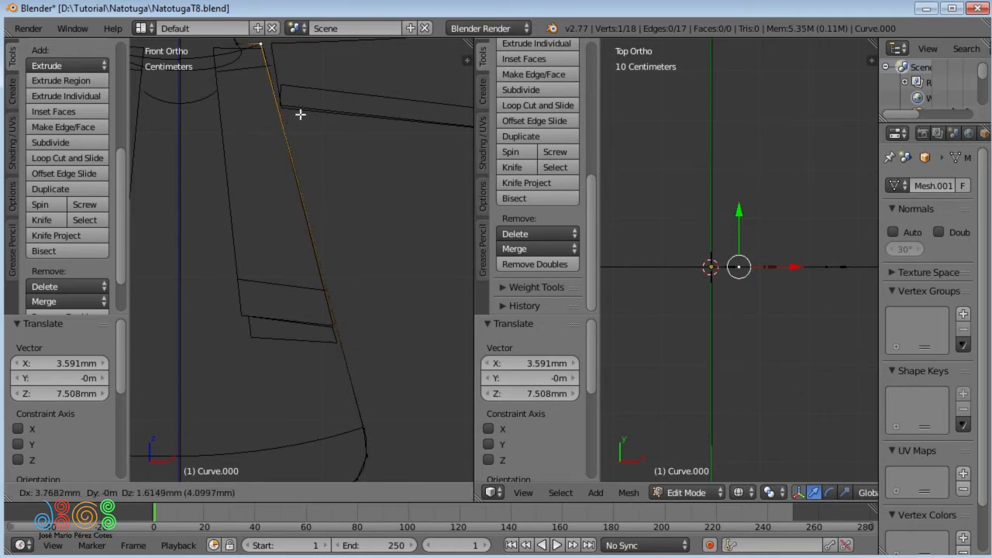
{"action": "key", "text": "shift"}
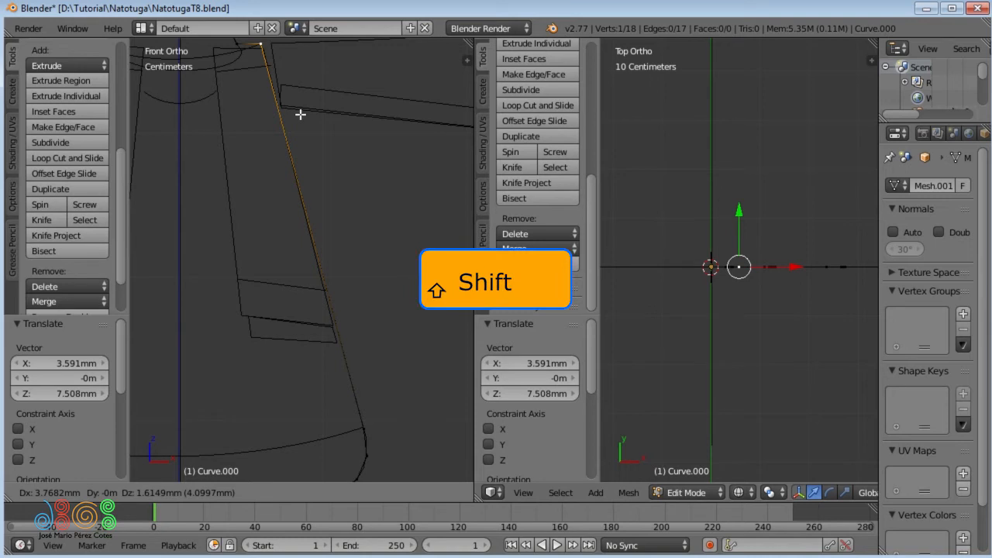
{"action": "left_click", "coordinate": [300, 114], "text": "shift"}
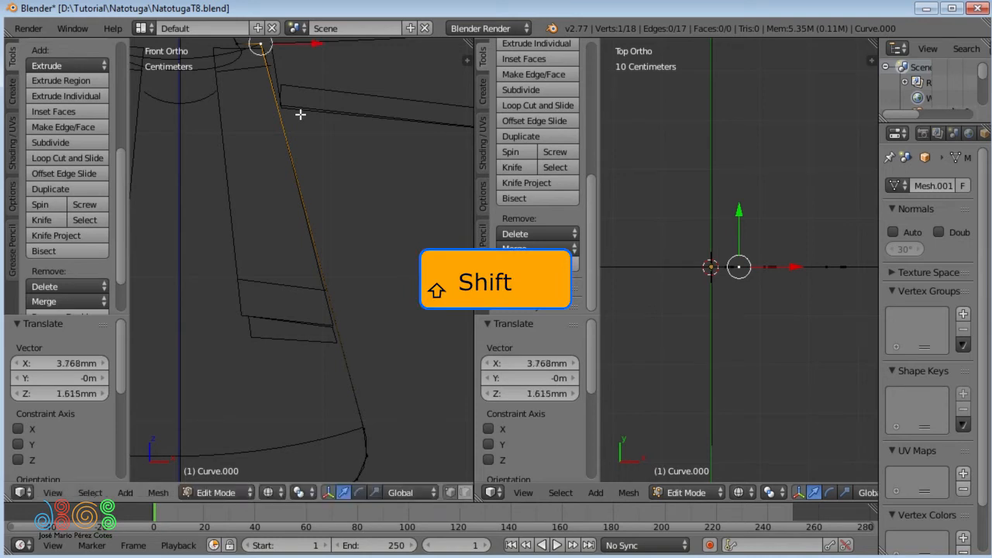
Step: Subdivide the torso's long side edge between the shoulder vertex and the lower corner's upper vertex, and select the new middle vertex
{"action": "right_click", "coordinate": [364, 425], "text": "shift"}
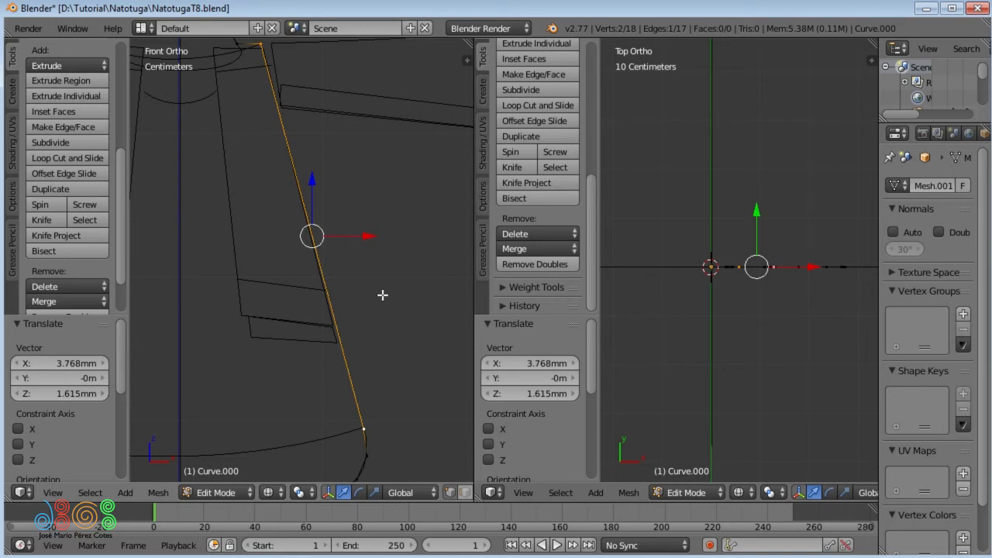
{"action": "key", "text": "w"}
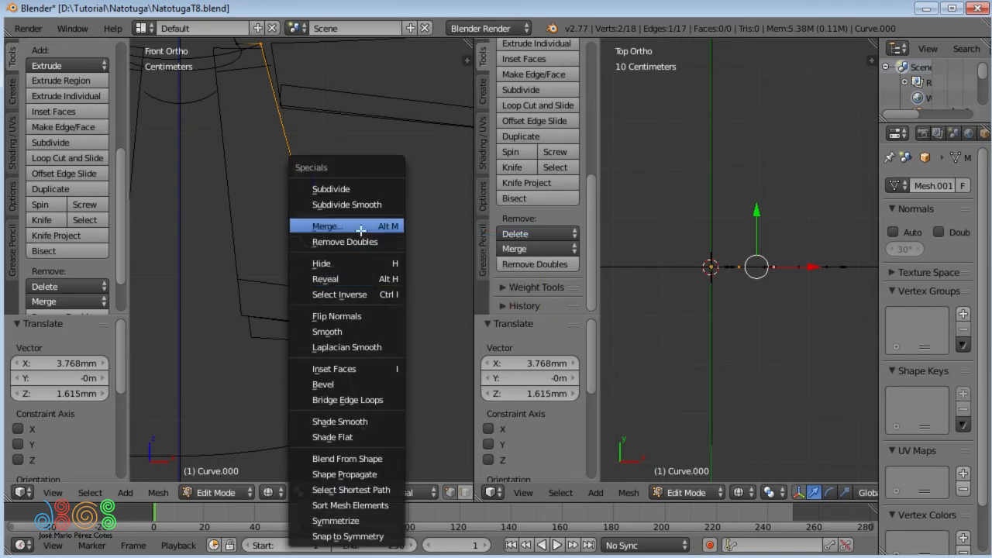
{"action": "left_click", "coordinate": [350, 188]}
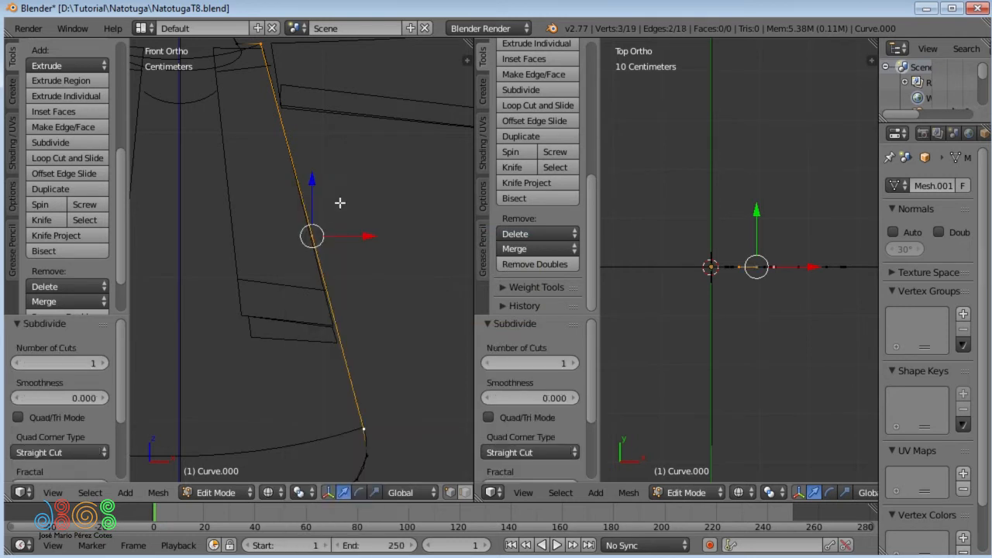
{"action": "right_click", "coordinate": [322, 233]}
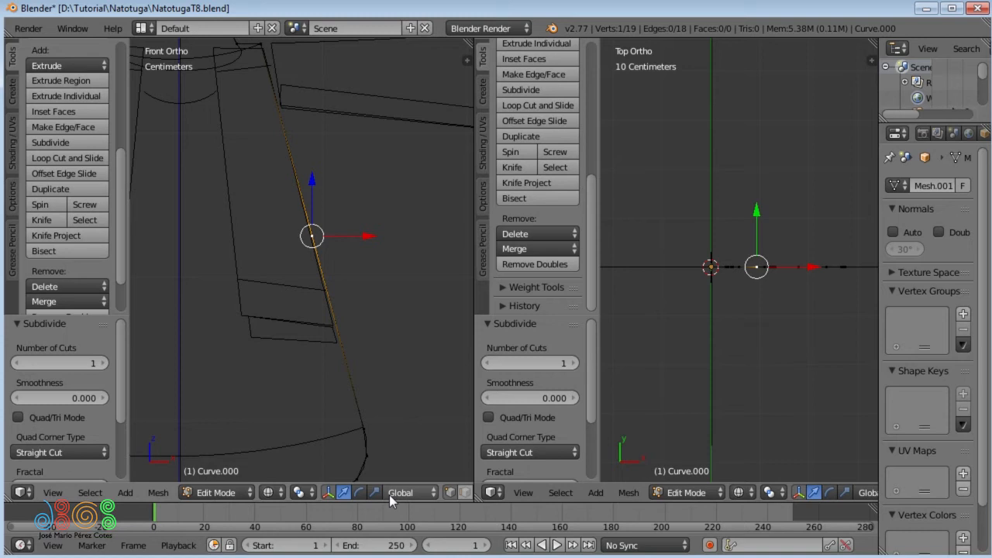
Step: Reveal the snapping options in the front view's header and turn snapping on
{"action": "middle_click_drag", "start_coordinate": [389, 494], "coordinate": [361, 493]}
{"action": "left_click_drag", "start_coordinate": [361, 492], "coordinate": [195, 493], "text": "alt"}
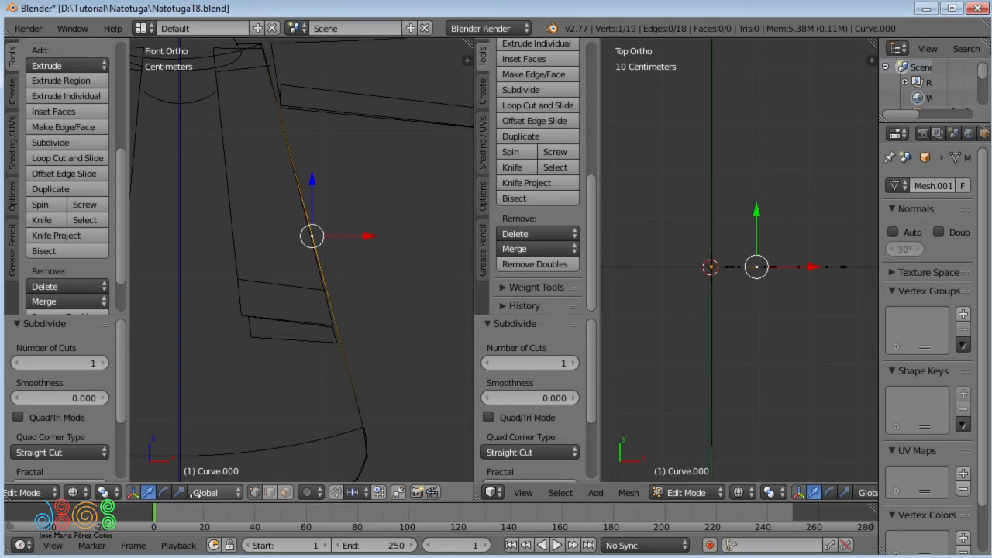
{"action": "left_click", "coordinate": [333, 492]}
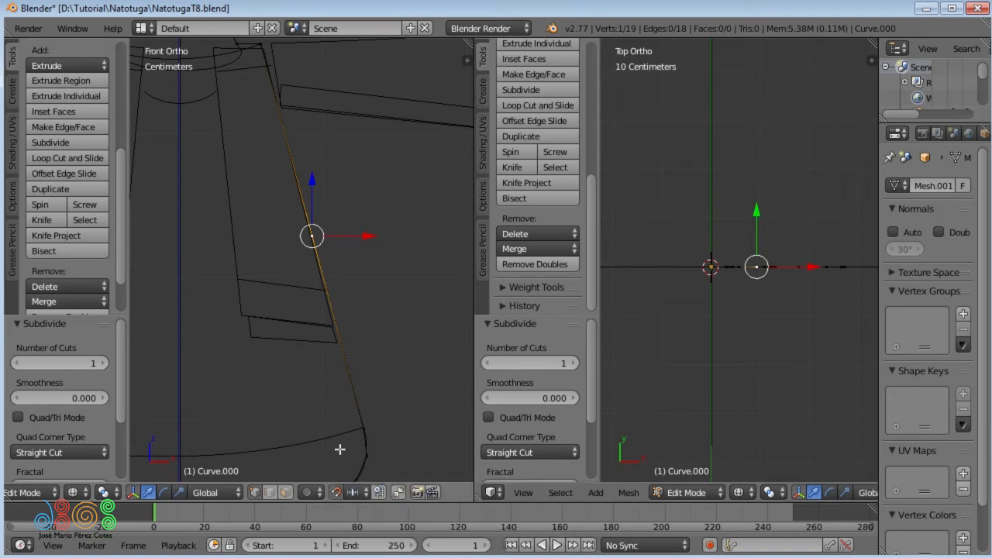
{"action": "key", "text": "shift+Tab"}
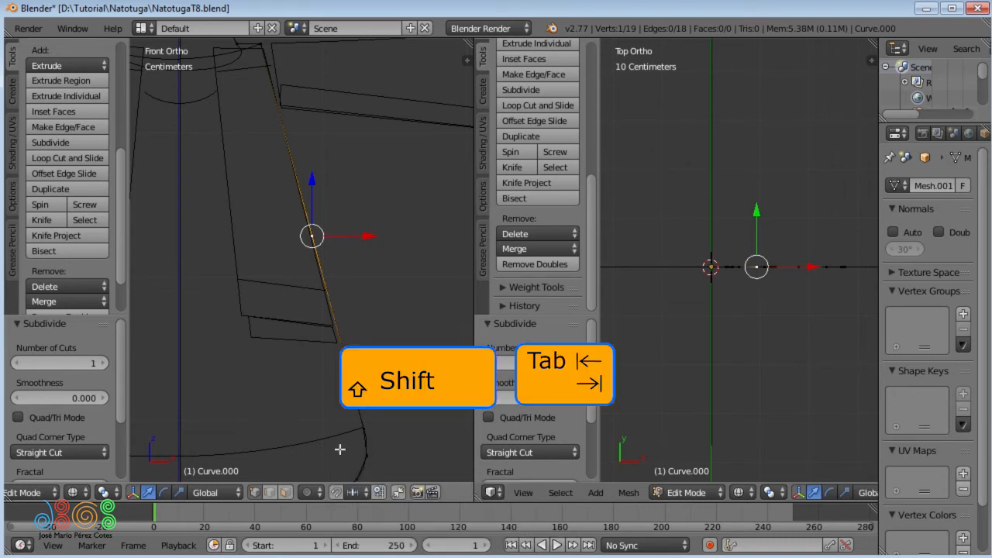
{"action": "key", "text": "shift"}
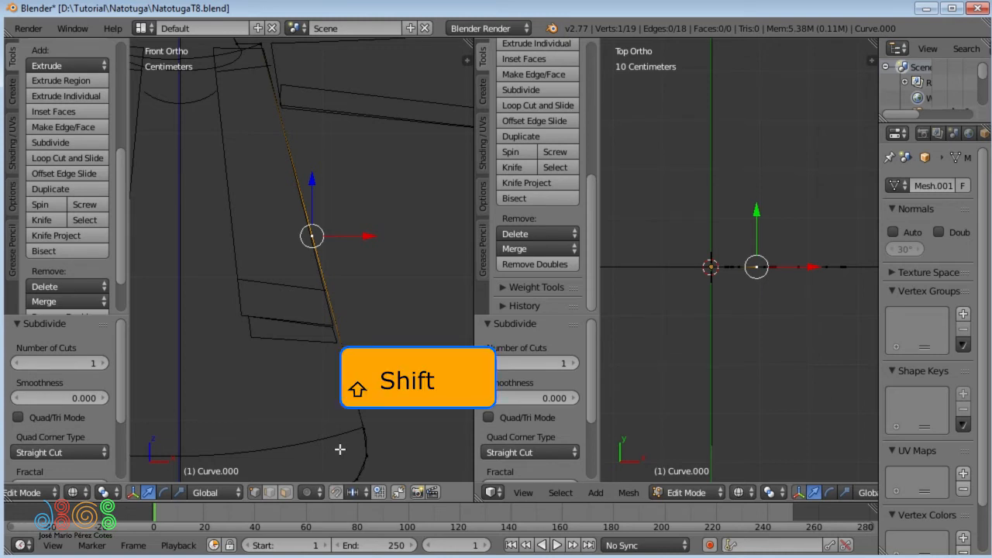
{"action": "key", "text": "shift+Tab"}
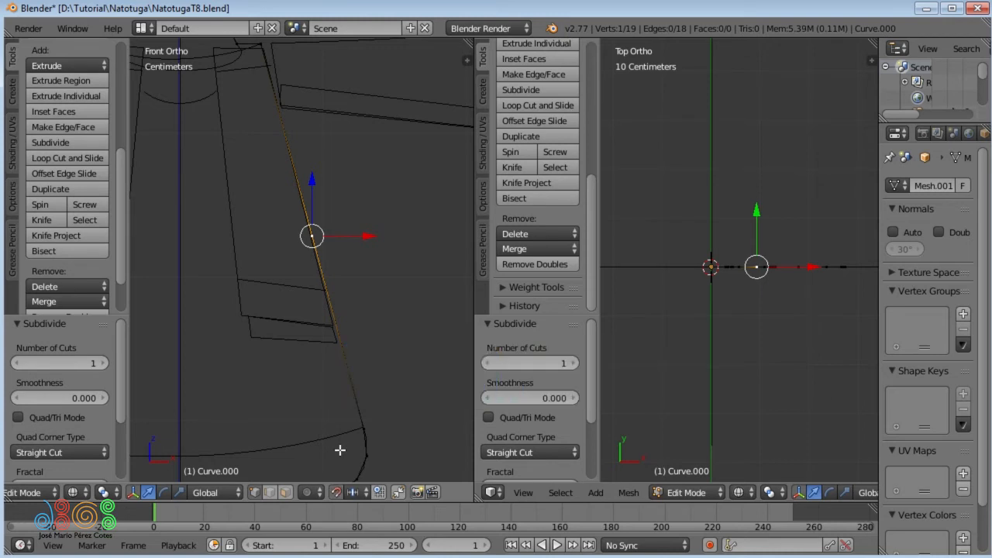
Step: Set the snap element to Edge
{"action": "left_click", "coordinate": [354, 492]}
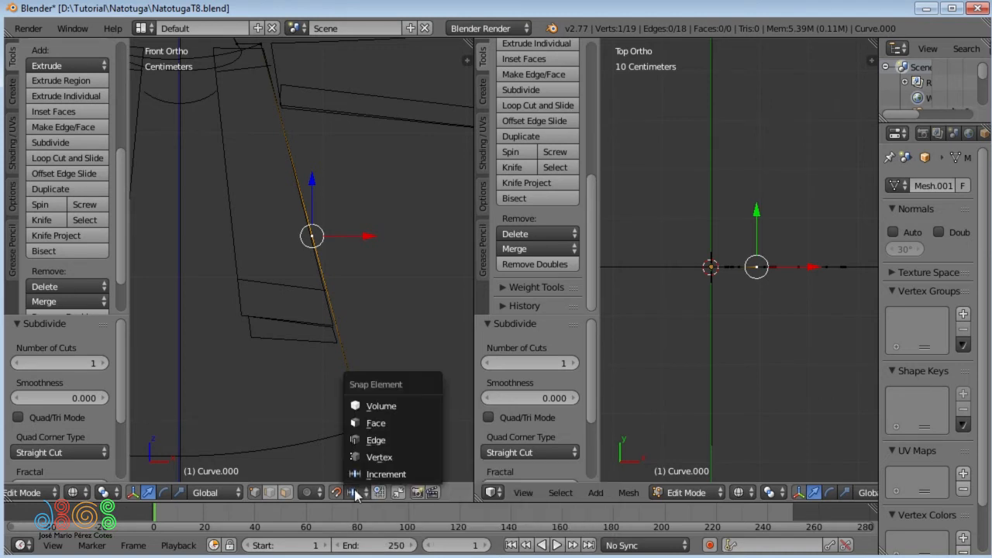
{"action": "left_click", "coordinate": [376, 440]}
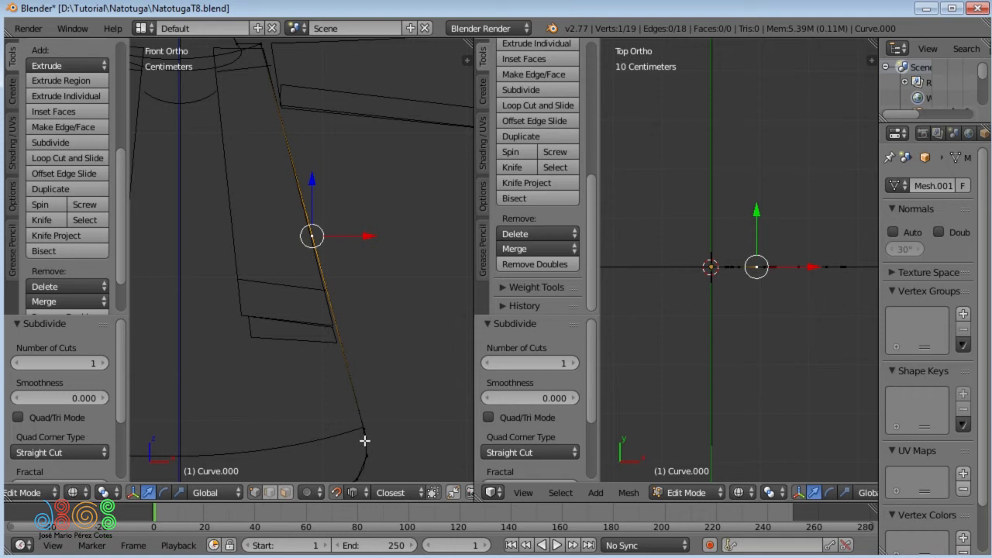
{"action": "key", "text": "ctrl"}
{"action": "key", "text": "shift"}
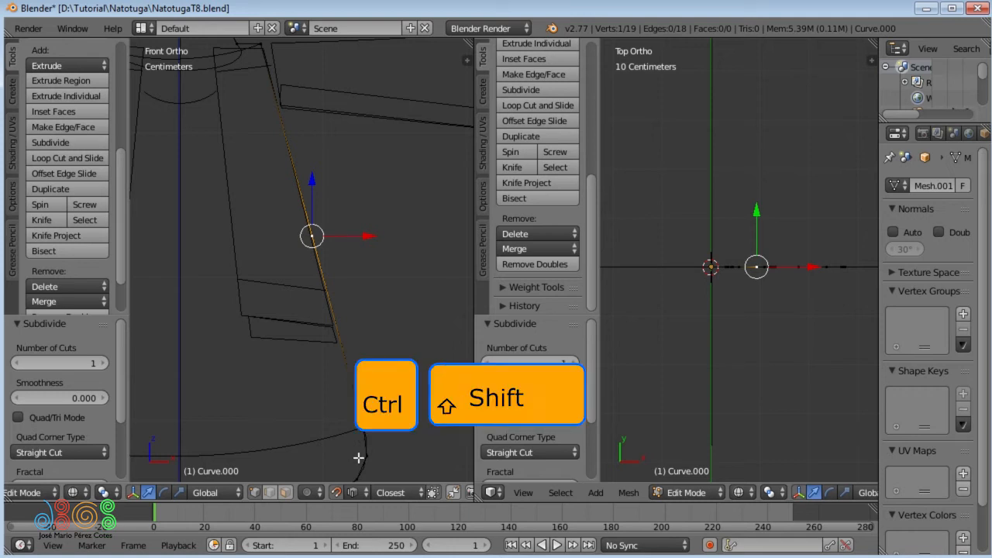
{"action": "key", "text": "ctrl+shift+Tab"}
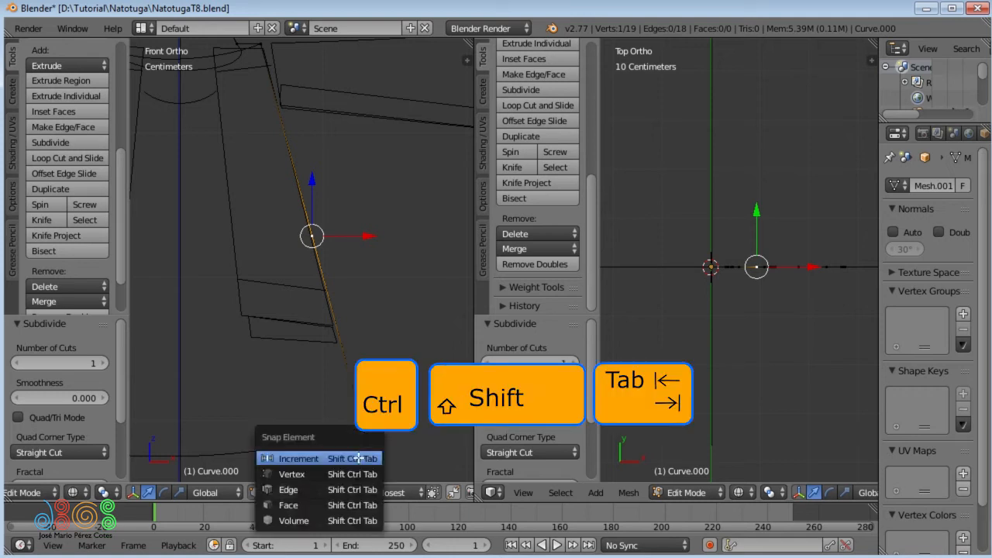
{"action": "left_click", "coordinate": [327, 482]}
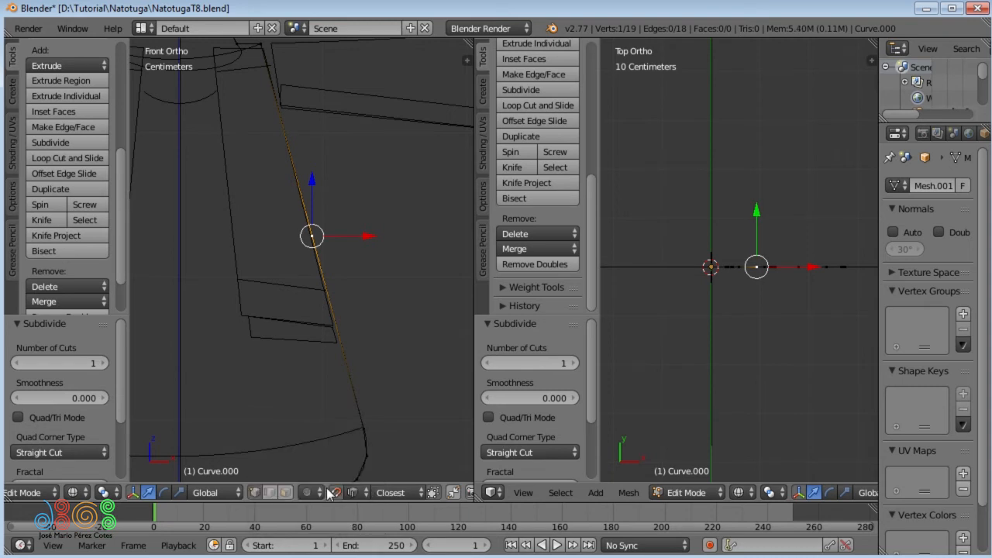
Step: Move the torso side's middle vertex by X -2.394 cm, Z 8.992 cm, snapping it where the sleeve's lower edge meets the torso
{"action": "middle_click_drag", "start_coordinate": [372, 250], "coordinate": [390, 311], "text": "shift"}
{"action": "key", "text": "g"}
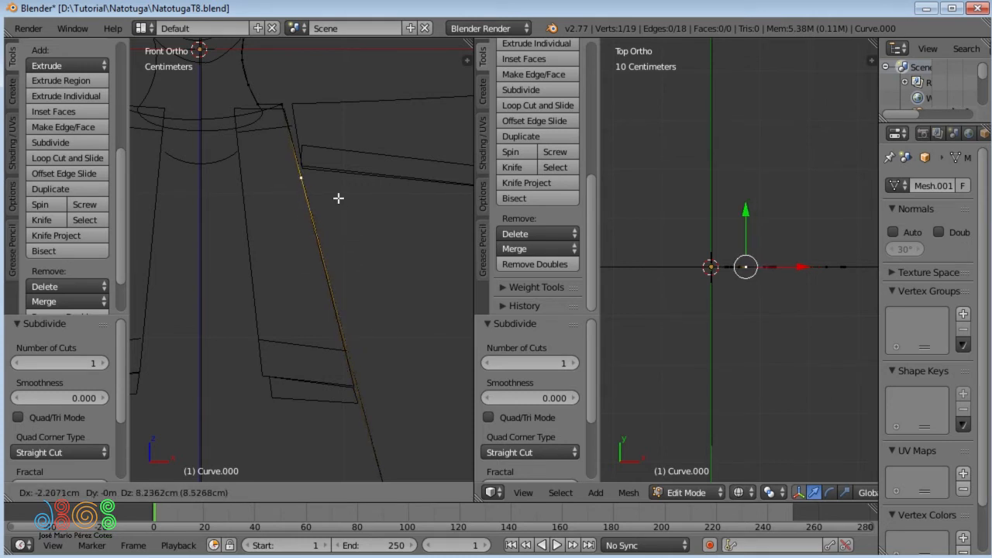
{"action": "key", "text": "Escape"}
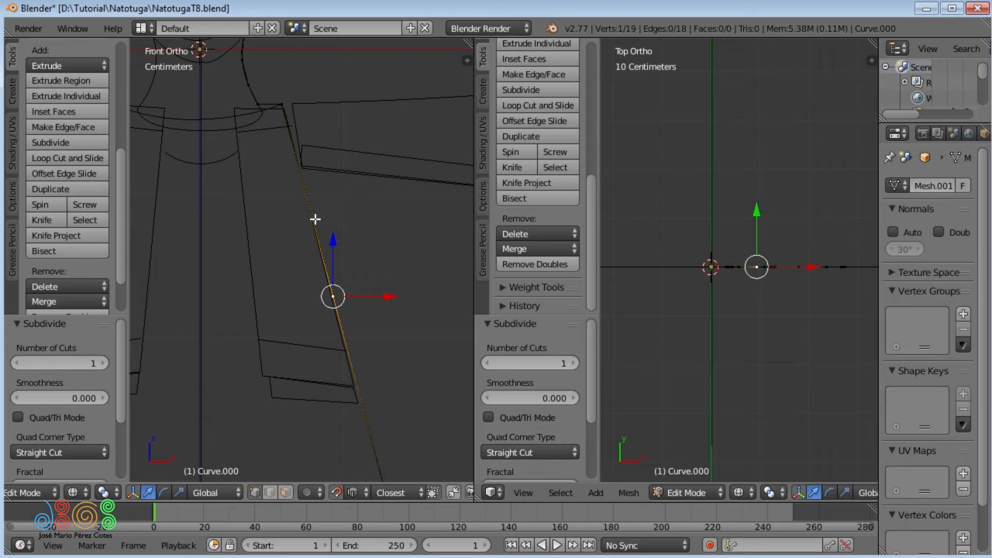
{"action": "key", "text": "g"}
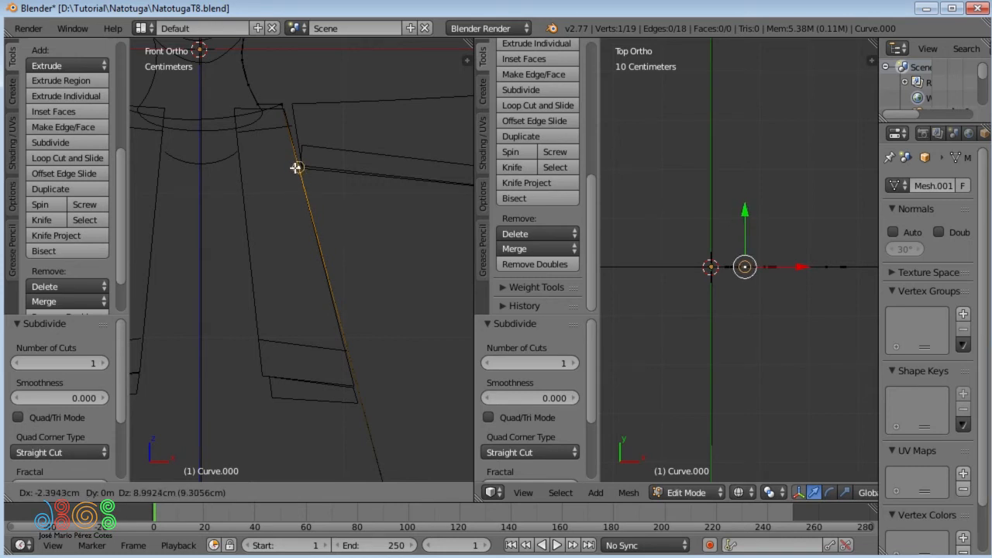
{"action": "left_click", "coordinate": [296, 167]}
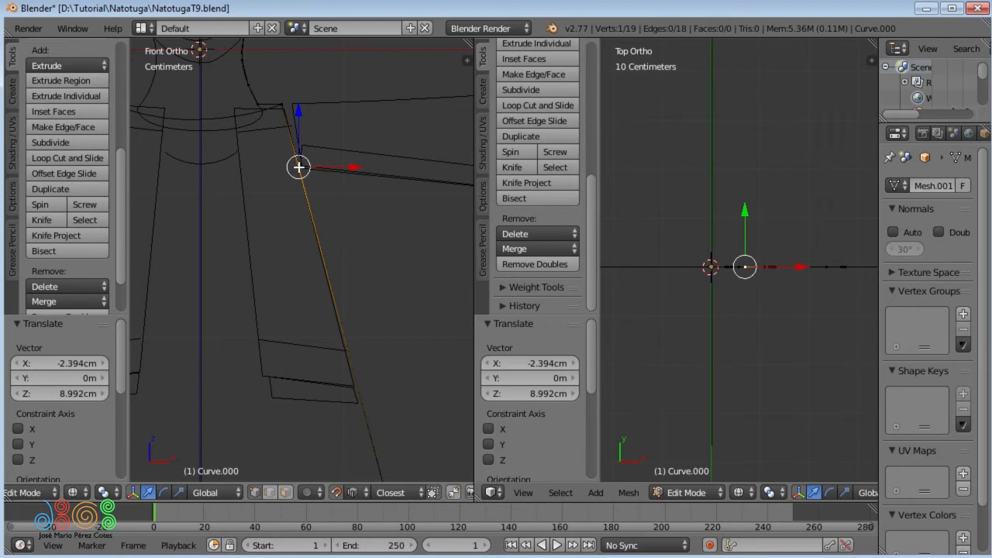
Step: Select the whole linked head and torso profile and snap the 3D cursor to the center
{"action": "key", "text": "l"}
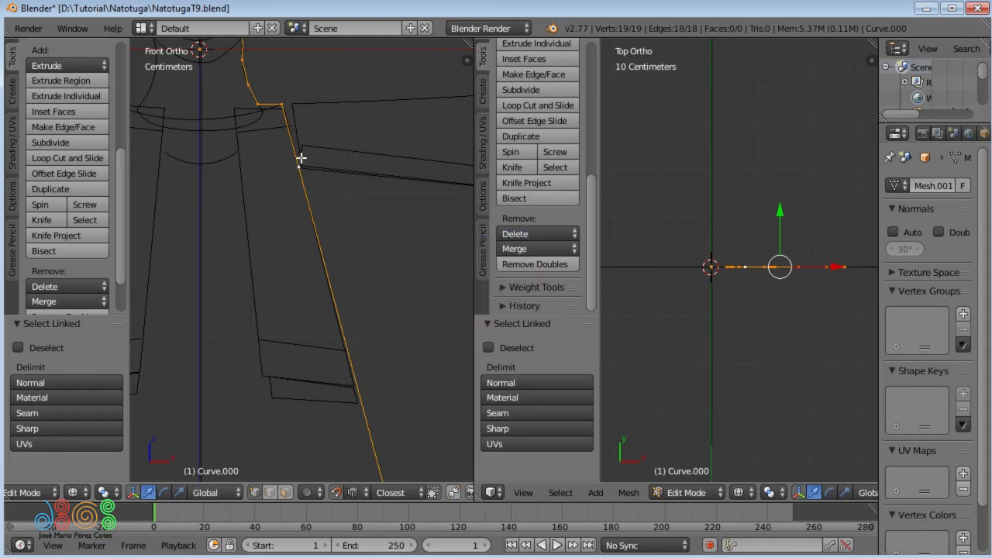
{"action": "scroll", "coordinate": [297, 170], "scroll_direction": "down", "scroll_amount": 4}
{"action": "middle_click_drag", "start_coordinate": [269, 160], "coordinate": [305, 256], "text": "shift"}
{"action": "scroll", "coordinate": [301, 225], "scroll_direction": "down", "scroll_amount": 1}
{"action": "scroll", "coordinate": [299, 216], "scroll_direction": "down", "scroll_amount": 2}
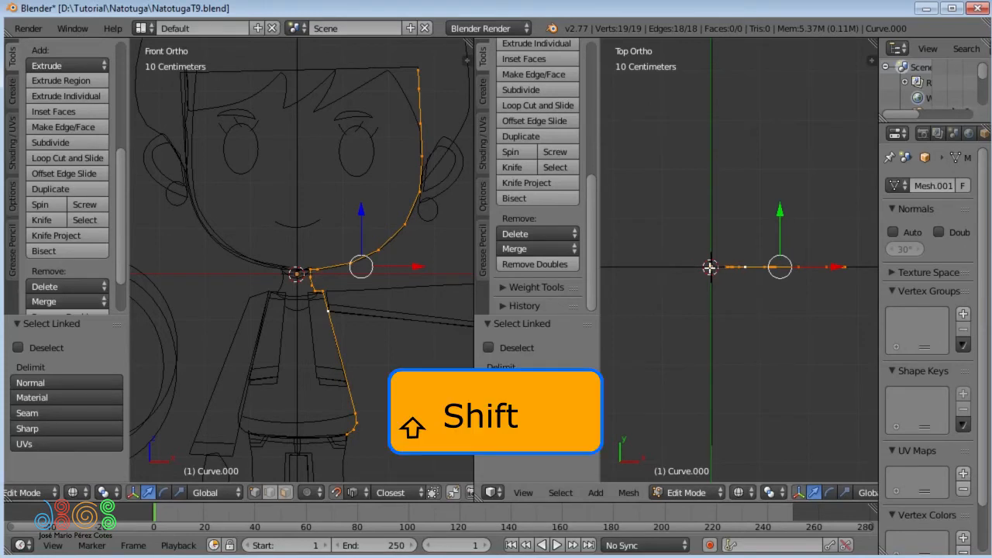
{"action": "key", "text": "shift+s"}
{"action": "left_click", "coordinate": [698, 268]}
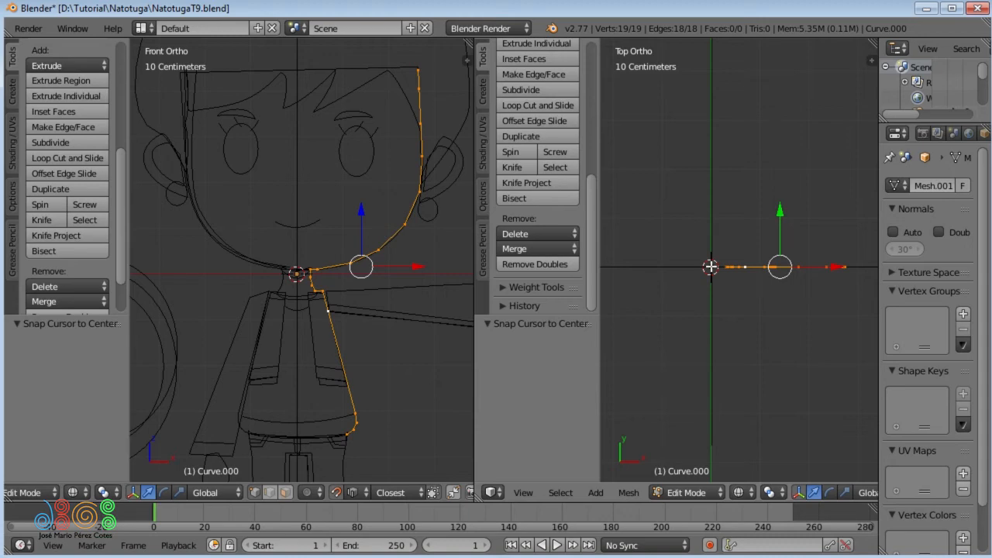
Step: Spin the profile 360° around the 3D cursor in the top view and lower its steps one by one to 1
{"action": "key", "text": "alt+r"}
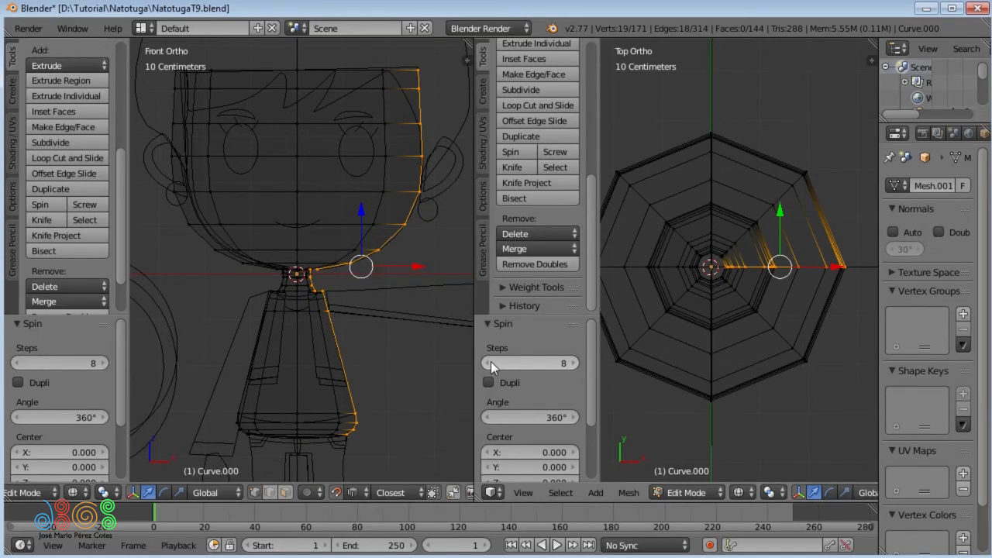
{"action": "left_click", "coordinate": [490, 361]}
{"action": "left_click", "coordinate": [490, 361]}
{"action": "left_click", "coordinate": [490, 361]}
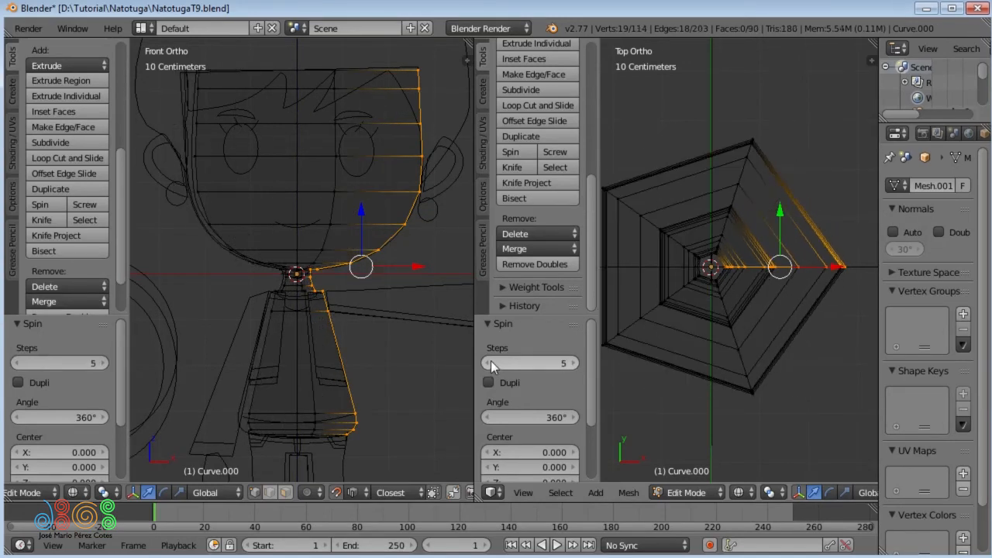
{"action": "left_click", "coordinate": [491, 361]}
{"action": "left_click", "coordinate": [490, 361]}
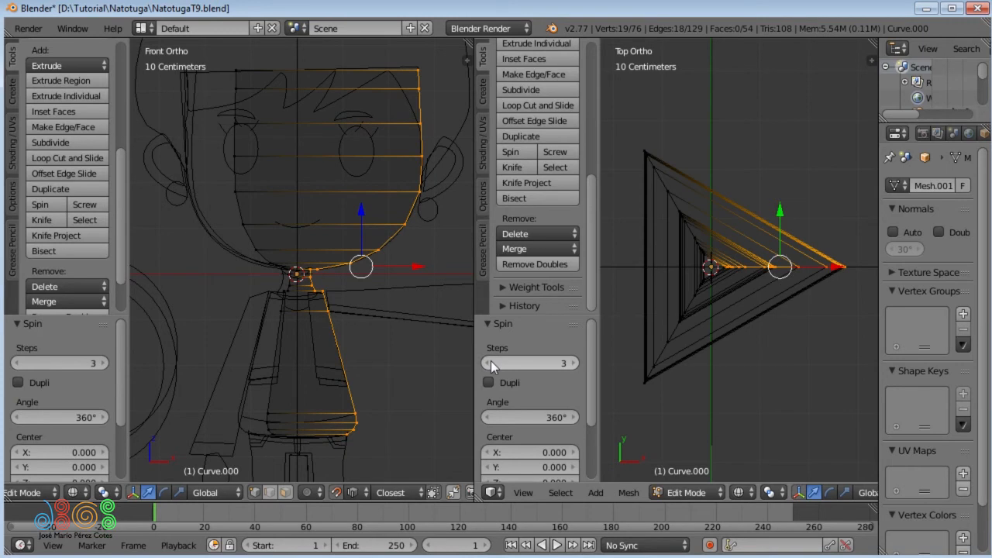
{"action": "left_click", "coordinate": [491, 361]}
{"action": "left_click", "coordinate": [490, 361]}
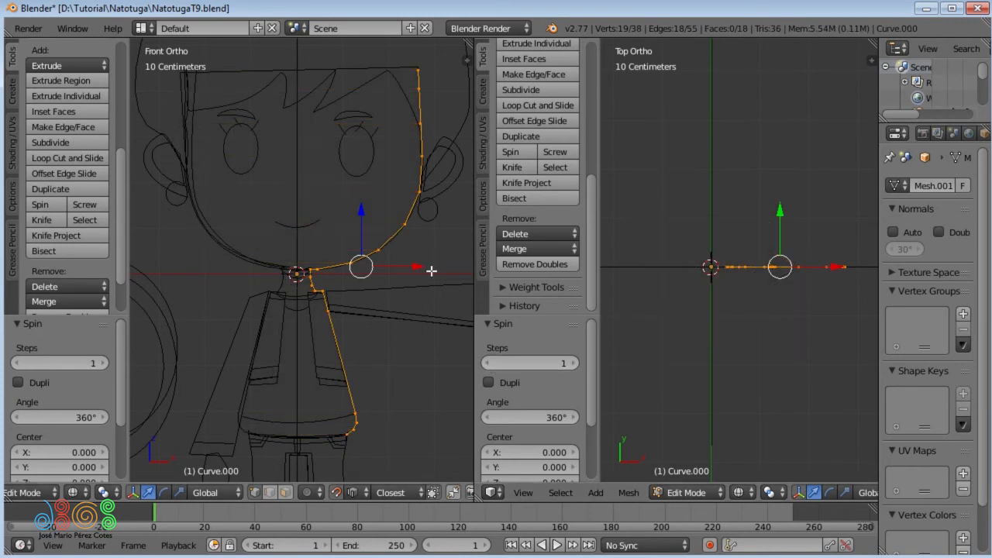
Step: Try the spin with 9 steps, reduce it to 8, and then bring it down to 4
{"action": "left_click", "coordinate": [545, 361]}
{"action": "type", "text": "9"}
{"action": "key", "text": "Return"}
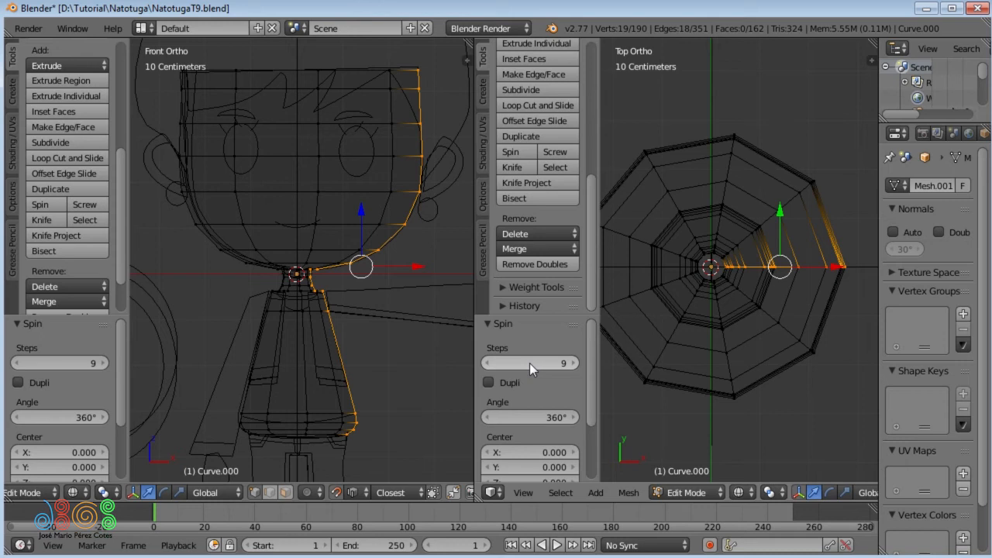
{"action": "left_click", "coordinate": [488, 363]}
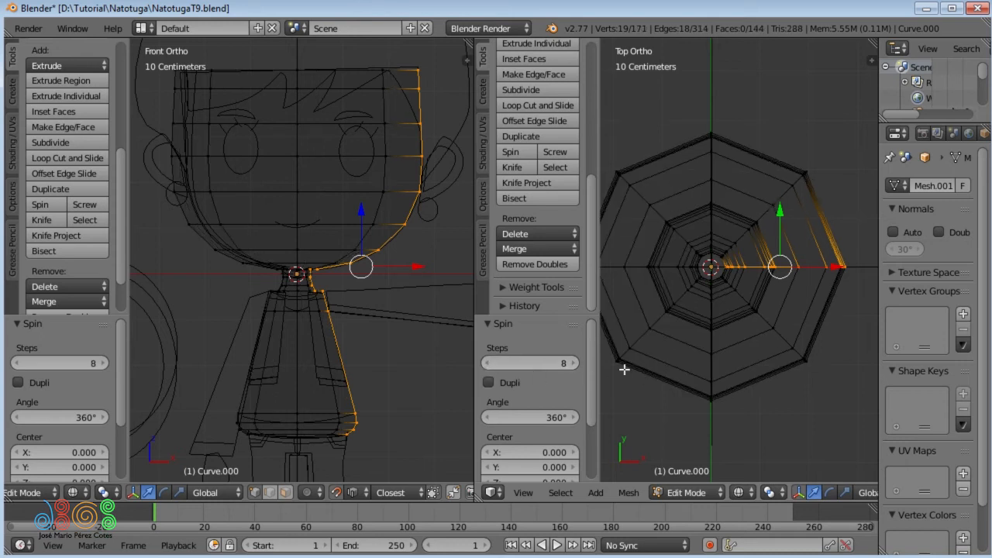
{"action": "left_click_drag", "start_coordinate": [540, 363], "coordinate": [508, 363]}
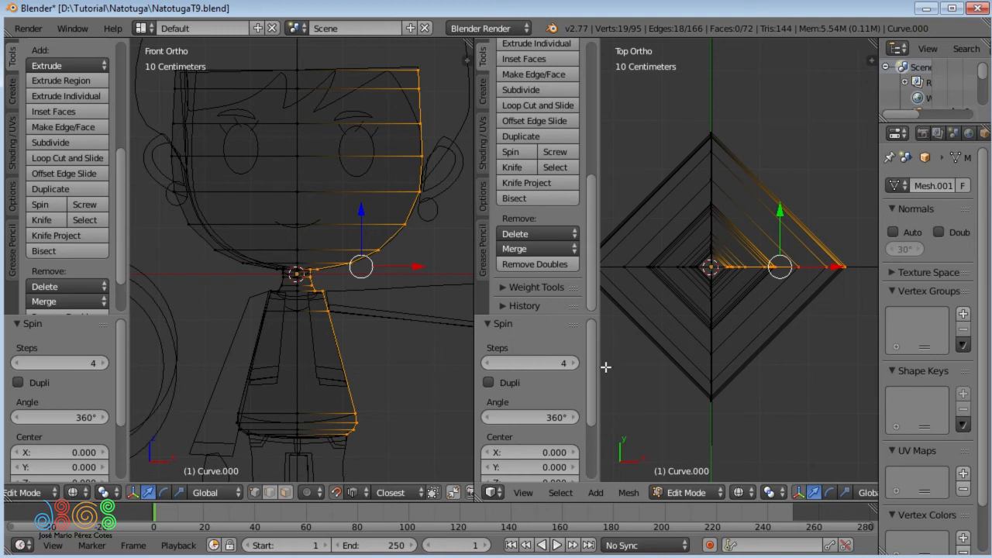
Step: Set the spin's steps to 8 and switch the front view to solid shading
{"action": "left_click", "coordinate": [541, 364]}
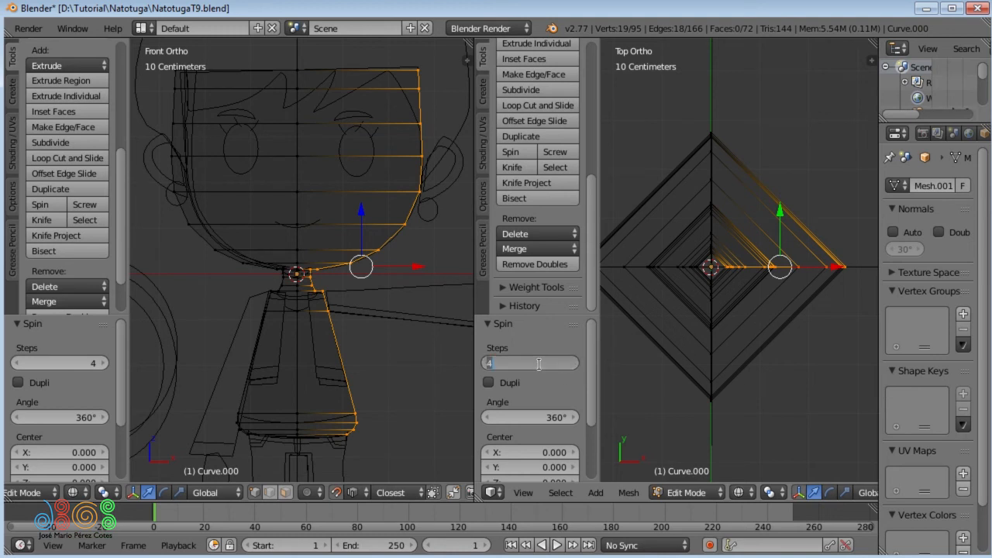
{"action": "type", "text": "8"}
{"action": "key", "text": "Return"}
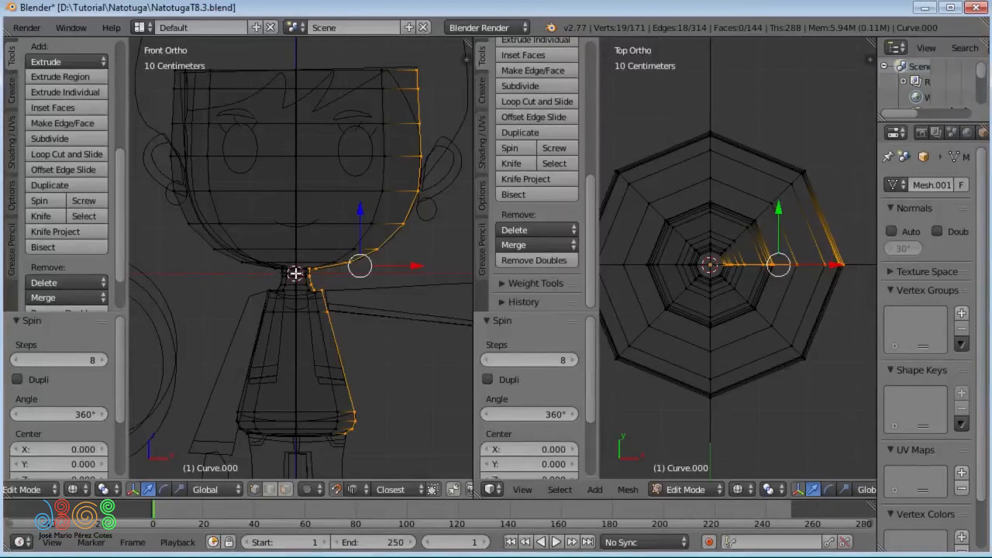
{"action": "key", "text": "z"}
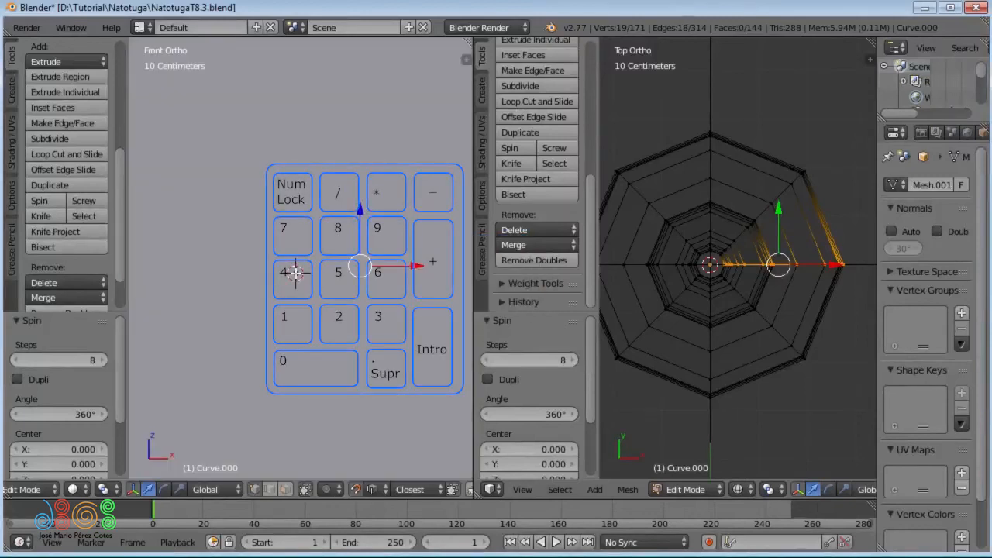
Step: Show the spun body in perspective from a tilted angle and raise the spin's steps to 12
{"action": "key", "text": "KP_5"}
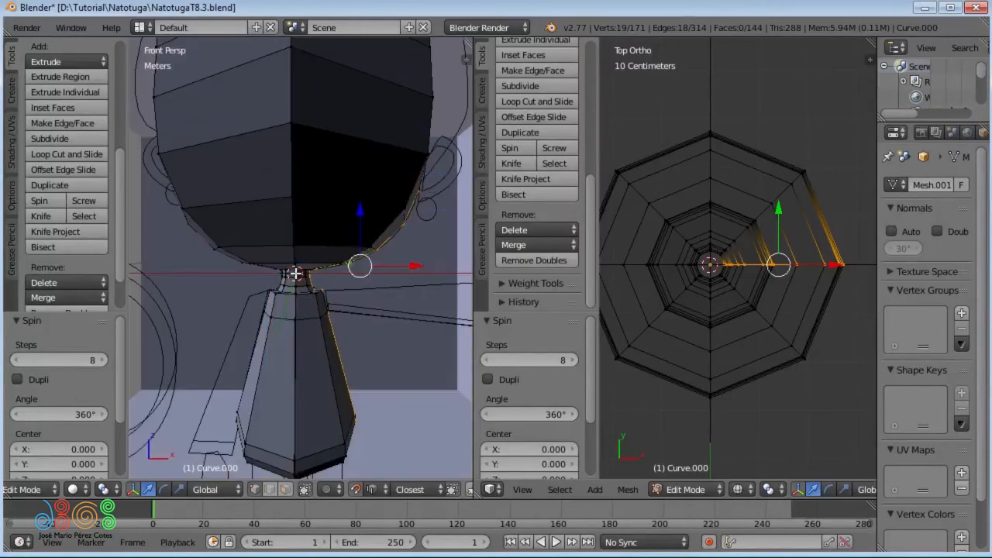
{"action": "middle_click_drag", "start_coordinate": [294, 273], "coordinate": [273, 163]}
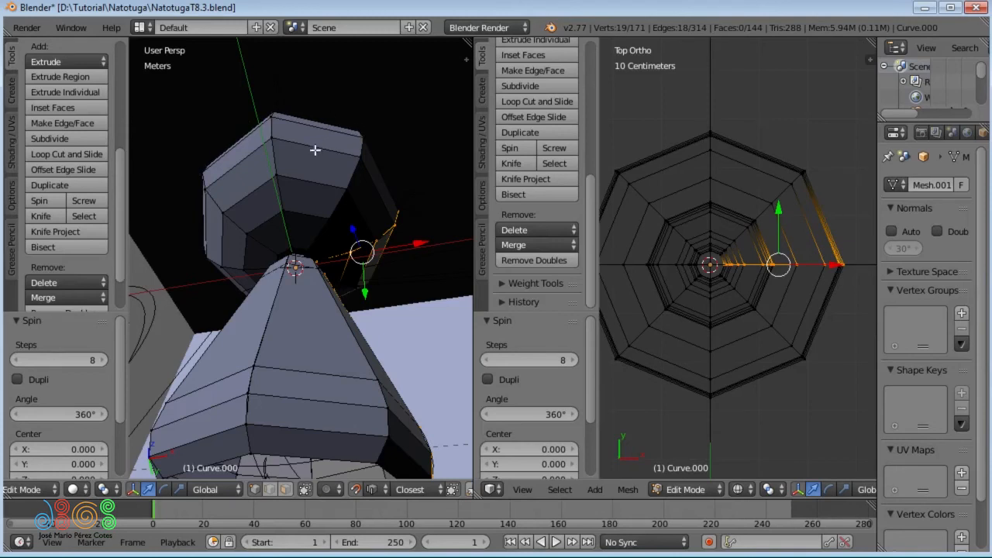
{"action": "left_click", "coordinate": [107, 359]}
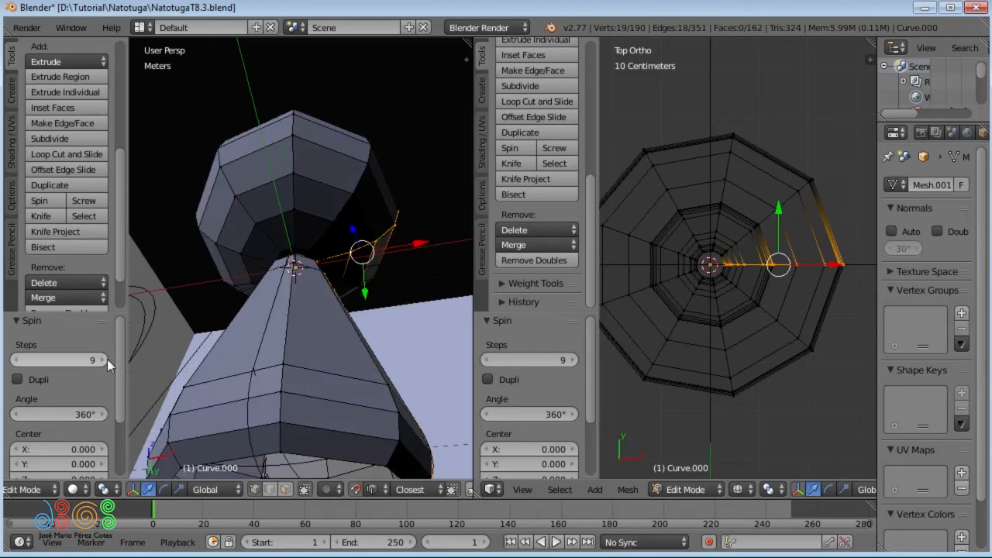
{"action": "left_click", "coordinate": [107, 359]}
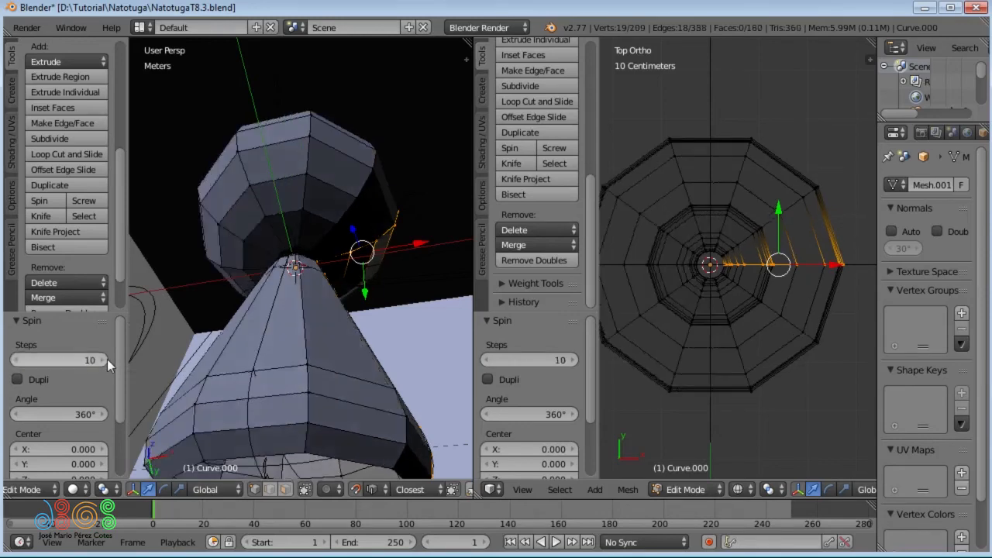
{"action": "left_click", "coordinate": [107, 358]}
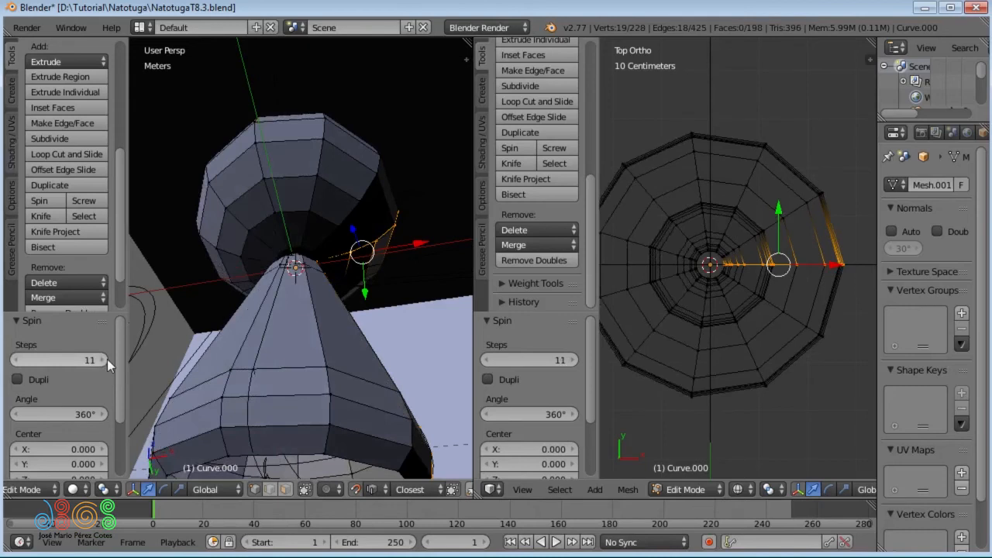
{"action": "left_click", "coordinate": [107, 359]}
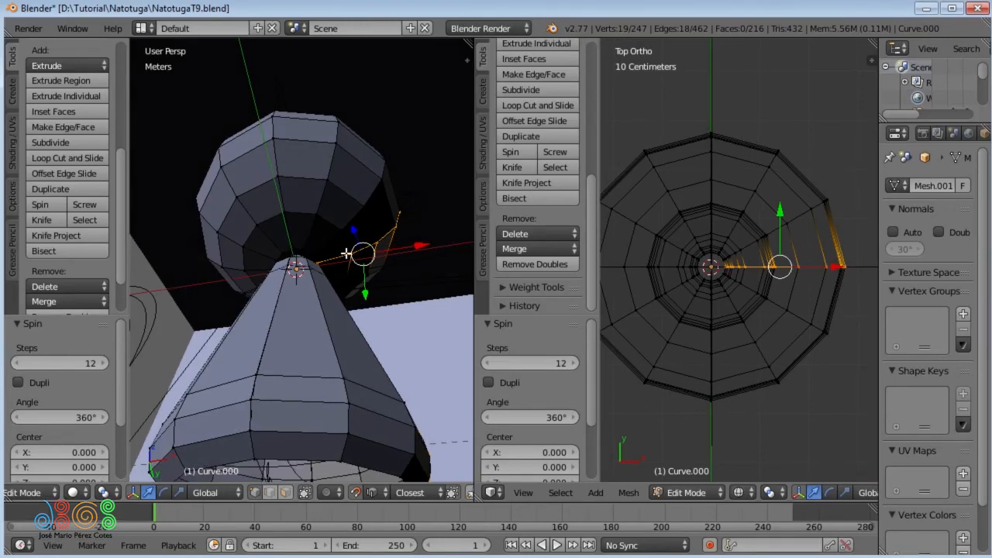
Step: Examine the spun mesh around the neck, try moving the selected profile edges off the seam, and cancel the move
{"action": "scroll", "coordinate": [353, 326], "scroll_direction": "up", "scroll_amount": 5}
{"action": "scroll", "coordinate": [353, 327], "scroll_direction": "up", "scroll_amount": 4}
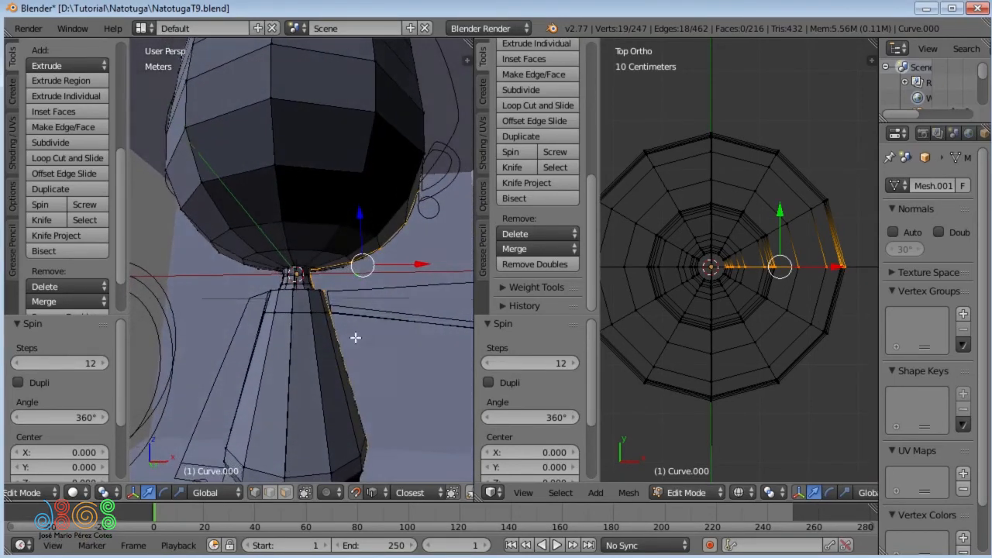
{"action": "middle_click_drag", "start_coordinate": [347, 349], "coordinate": [283, 308]}
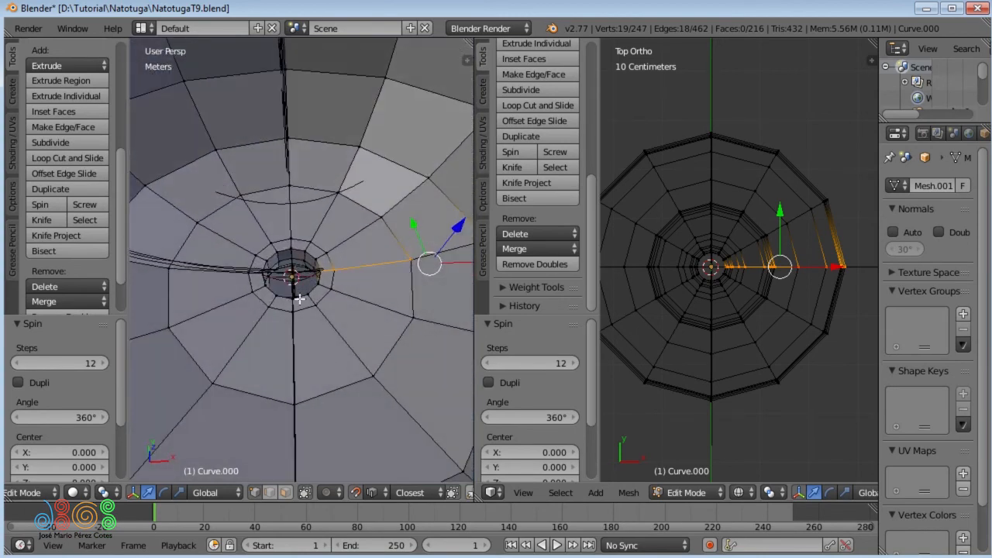
{"action": "middle_click_drag", "start_coordinate": [343, 369], "coordinate": [289, 313]}
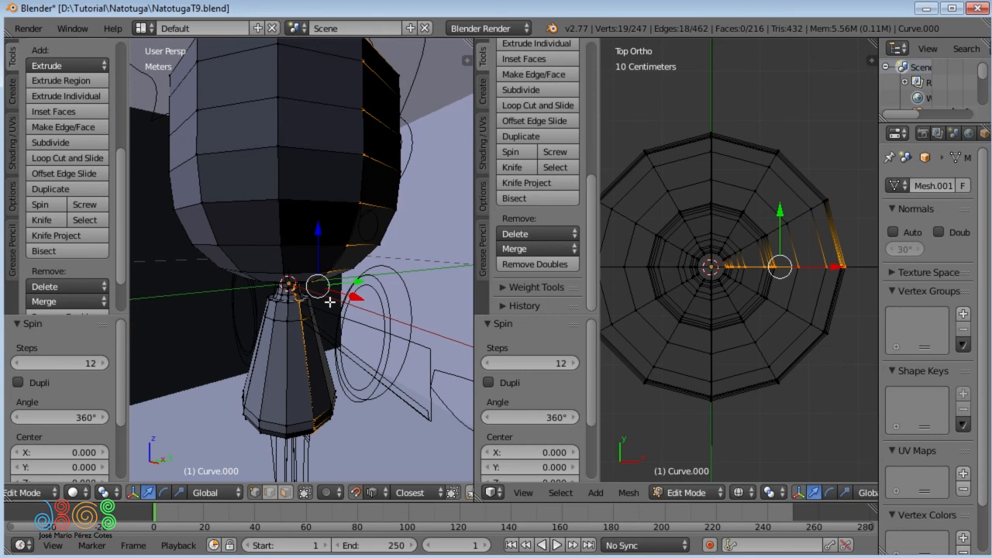
{"action": "key", "text": "g"}
{"action": "key", "text": "g"}
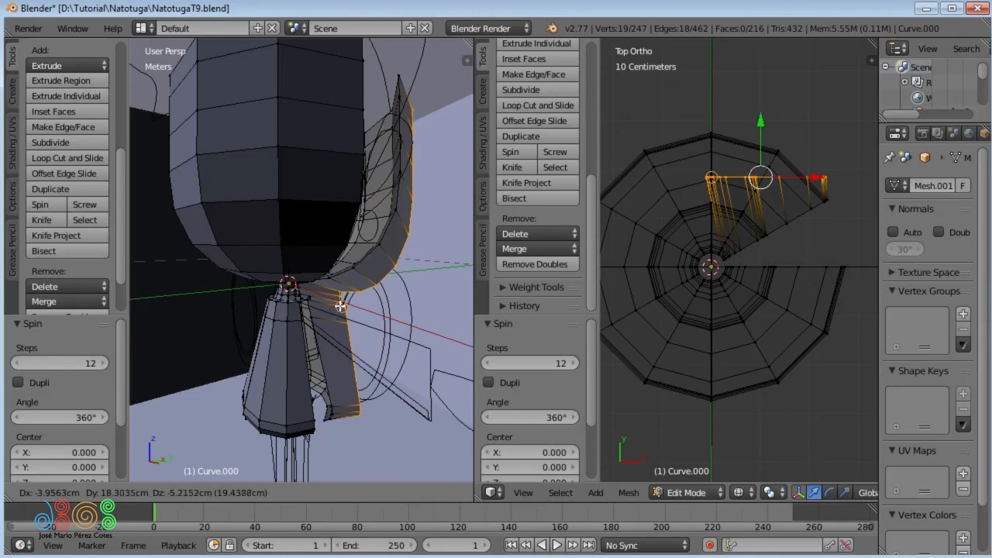
{"action": "right_click", "coordinate": [341, 306]}
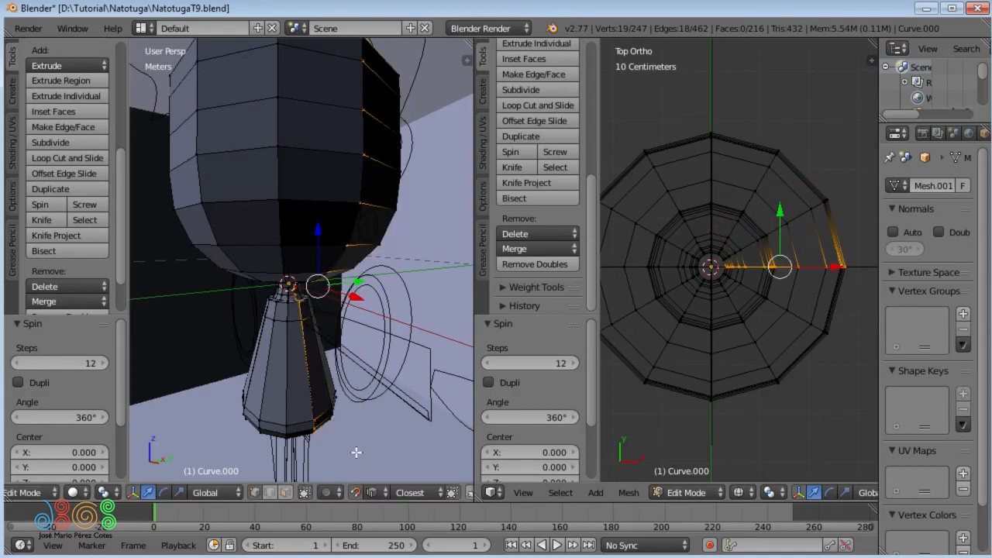
Step: Turn off snapping and set the snap element to Increment
{"action": "key", "text": "shift"}
{"action": "key", "text": "shift+Tab"}
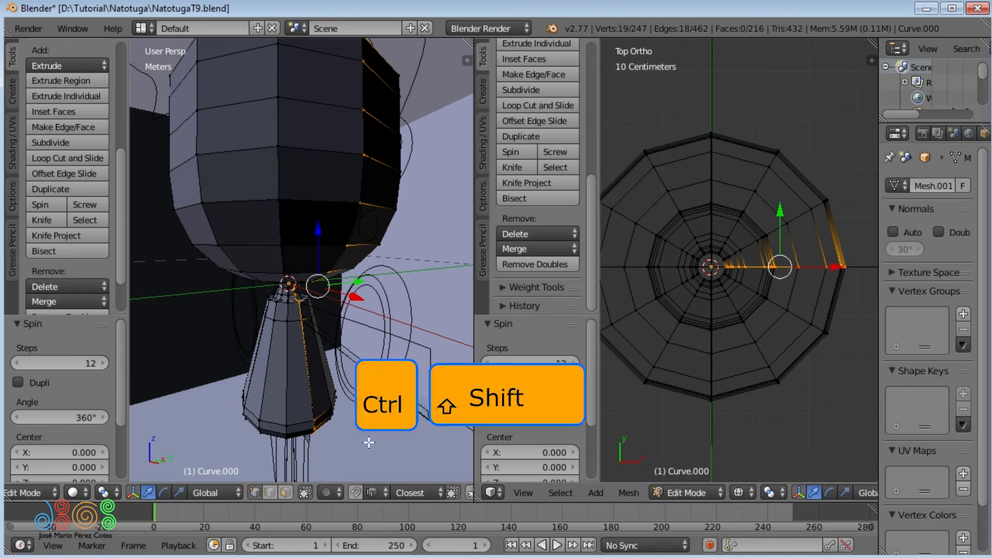
{"action": "key", "text": "ctrl+shift+Tab"}
{"action": "left_click", "coordinate": [335, 444]}
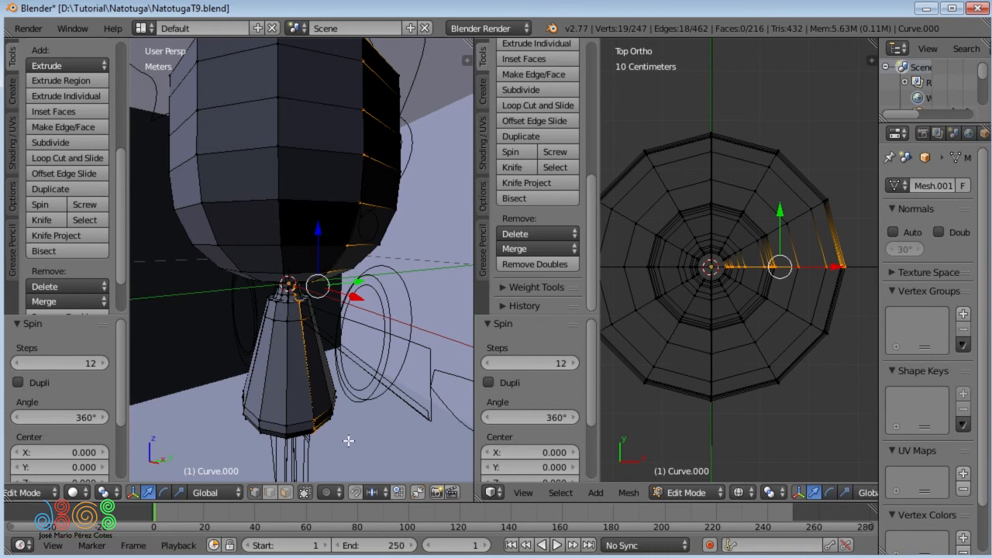
Step: Try moving the selected seam edges aside again without snapping and cancel the move
{"action": "key", "text": "g"}
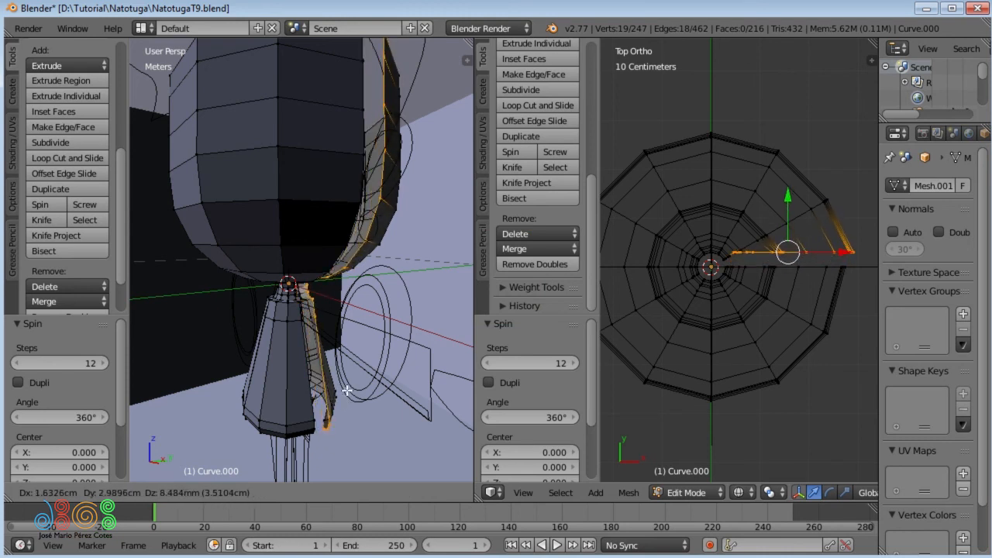
{"action": "right_click", "coordinate": [347, 391]}
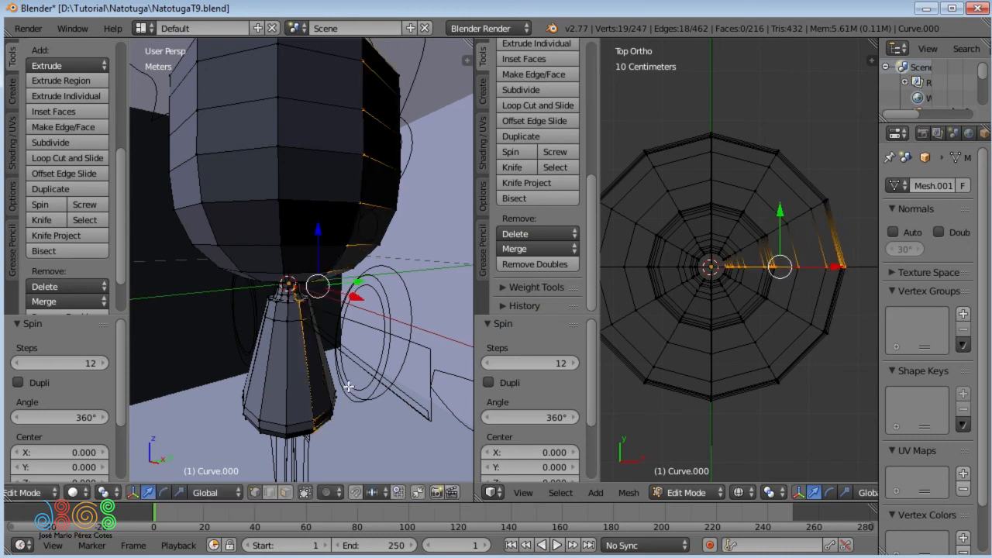
{"action": "middle_click_drag", "start_coordinate": [335, 374], "coordinate": [348, 382]}
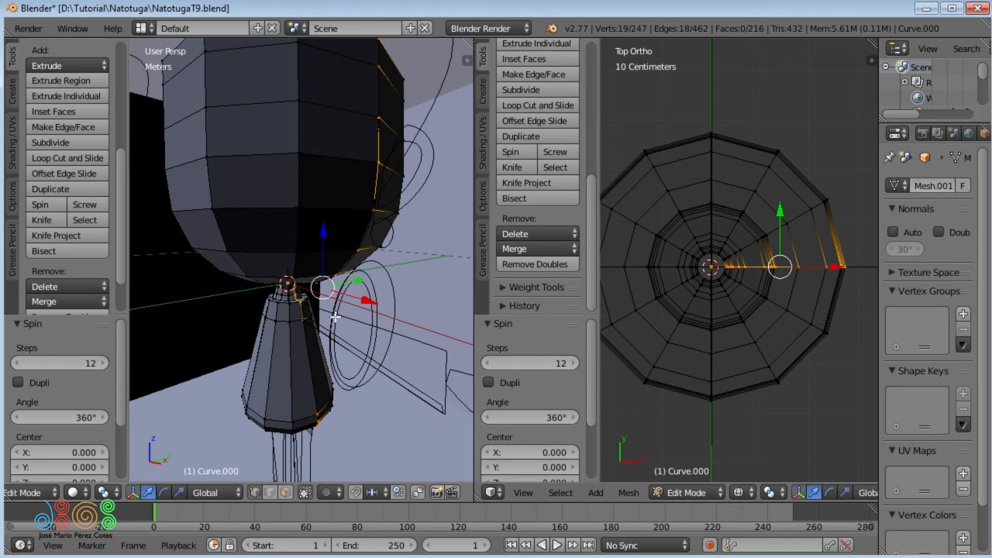
Step: Select the whole body mesh and remove its duplicate vertices with a merge distance of 1 mm
{"action": "key", "text": "a"}
{"action": "key", "text": "a"}
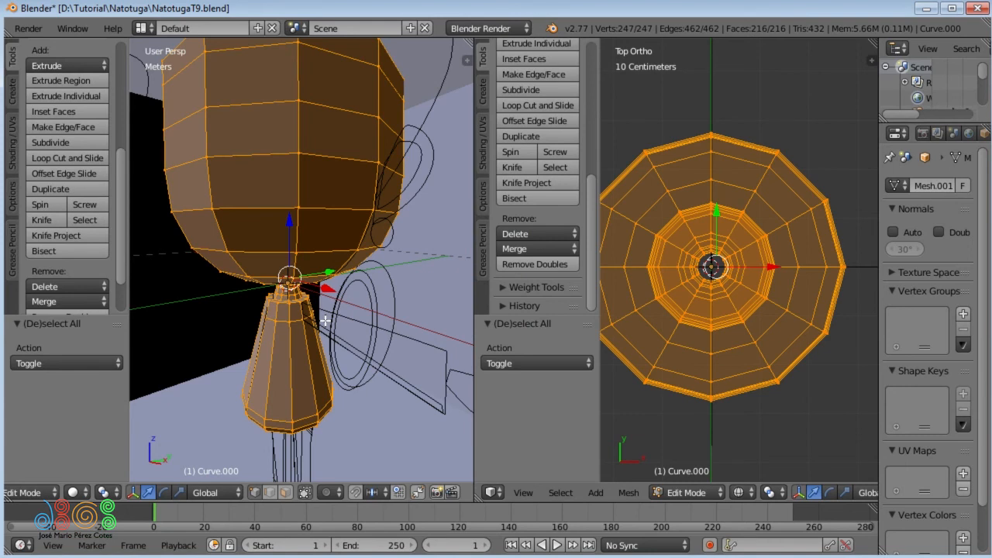
{"action": "key", "text": "w"}
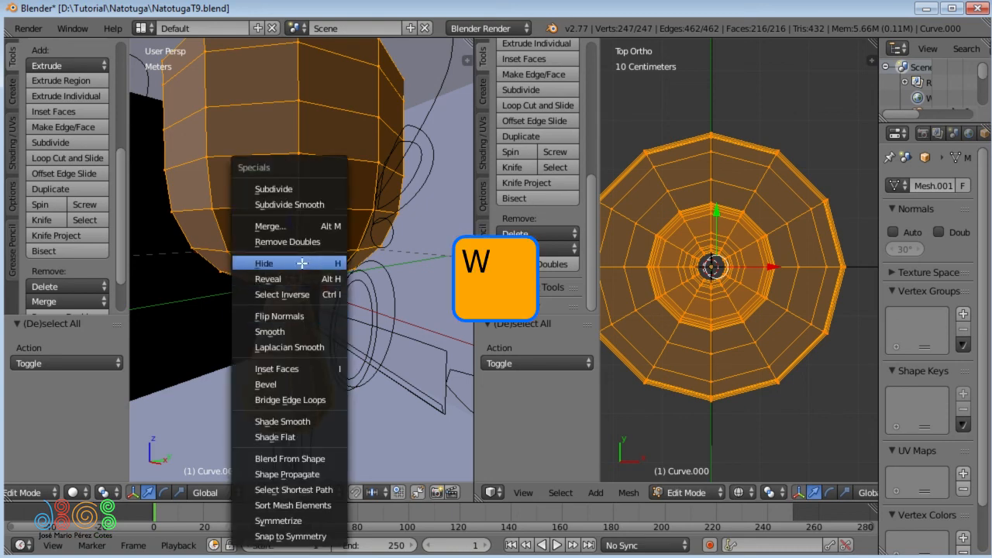
{"action": "left_click", "coordinate": [293, 242]}
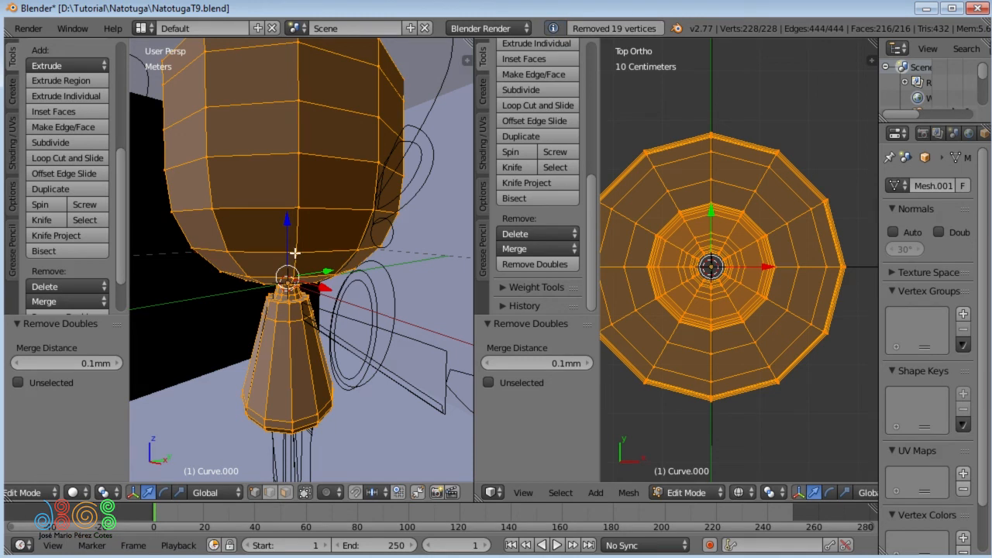
{"action": "key", "text": "F6"}
{"action": "left_click", "coordinate": [467, 285]}
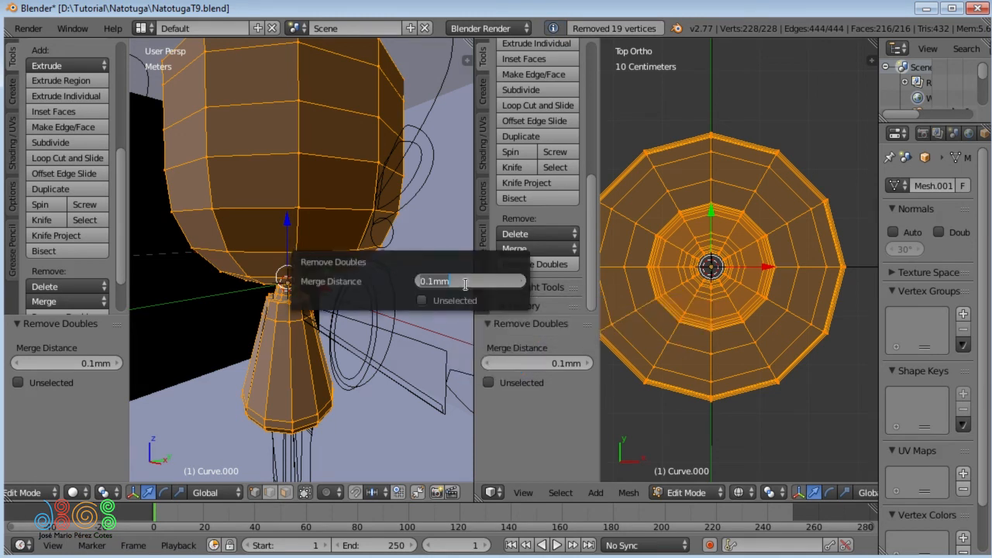
{"action": "type", "text": "1"}
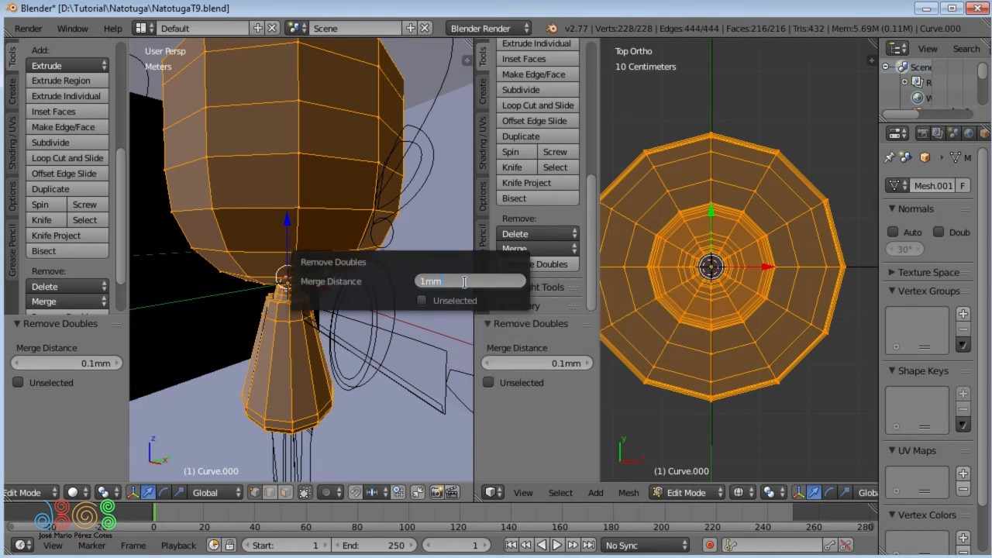
{"action": "key", "text": "Return"}
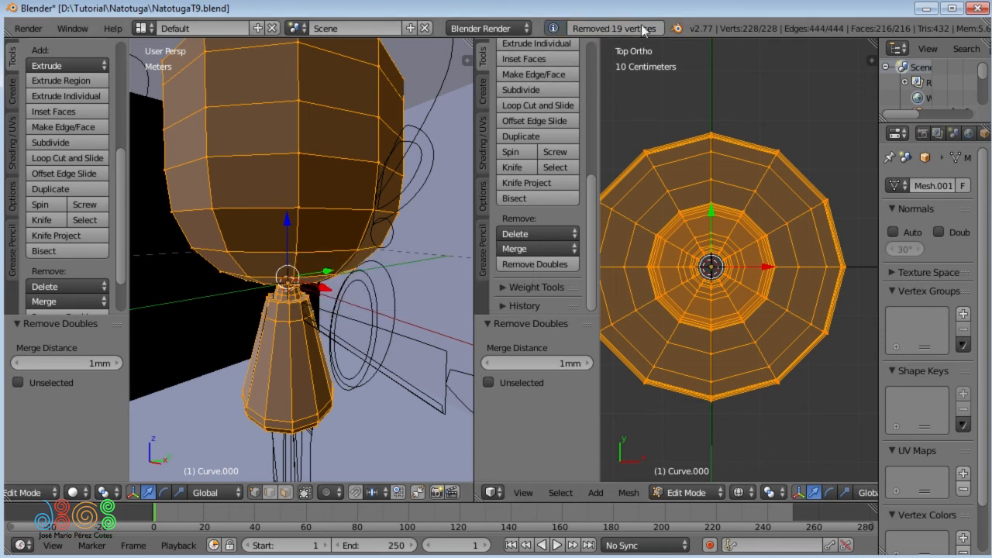
Step: Select the merged seam's edge loop in the top view and check its connection with a trial move, which is cancelled
{"action": "middle_click_drag", "start_coordinate": [380, 266], "coordinate": [377, 267]}
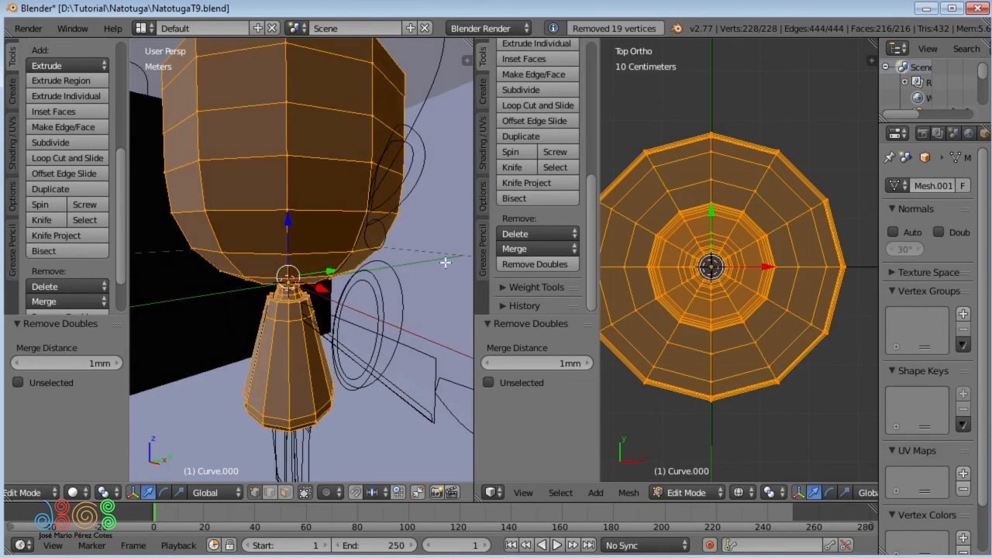
{"action": "right_click", "coordinate": [808, 266], "text": "alt"}
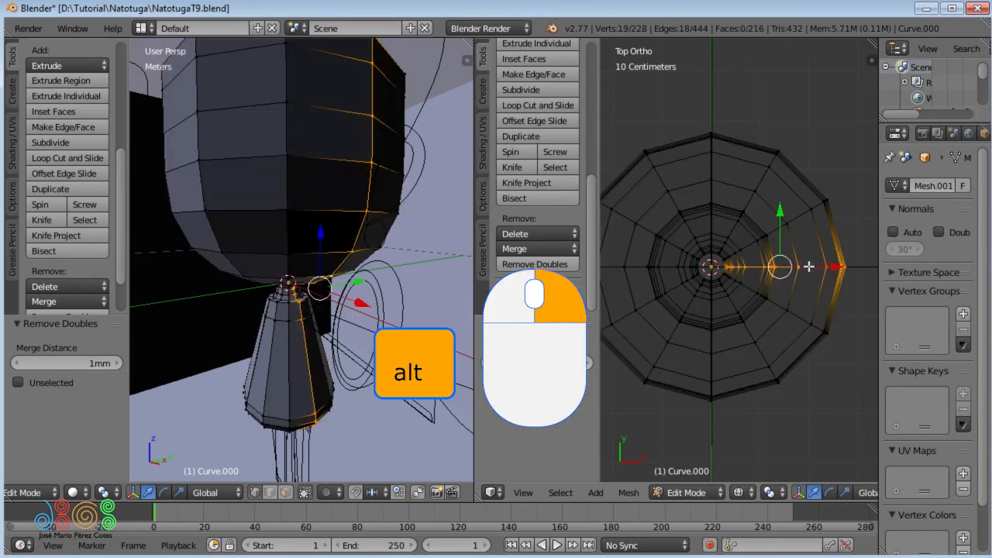
{"action": "middle_click_drag", "start_coordinate": [445, 271], "coordinate": [387, 275]}
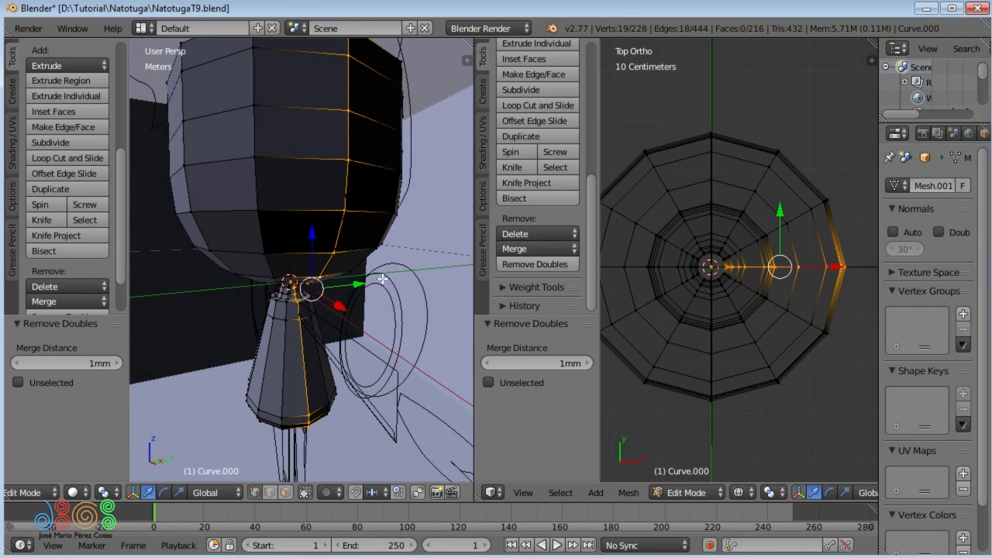
{"action": "key", "text": "g"}
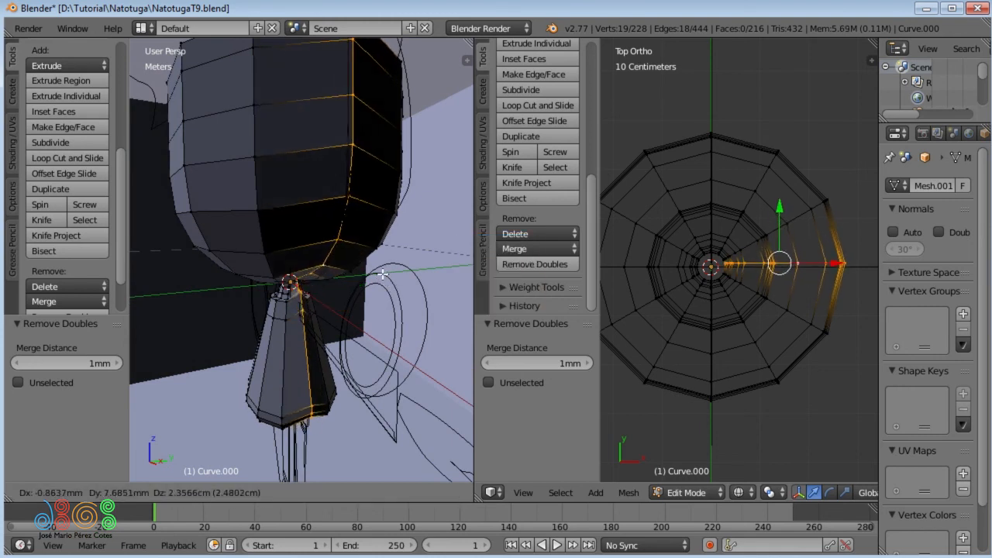
{"action": "left_click", "coordinate": [393, 286]}
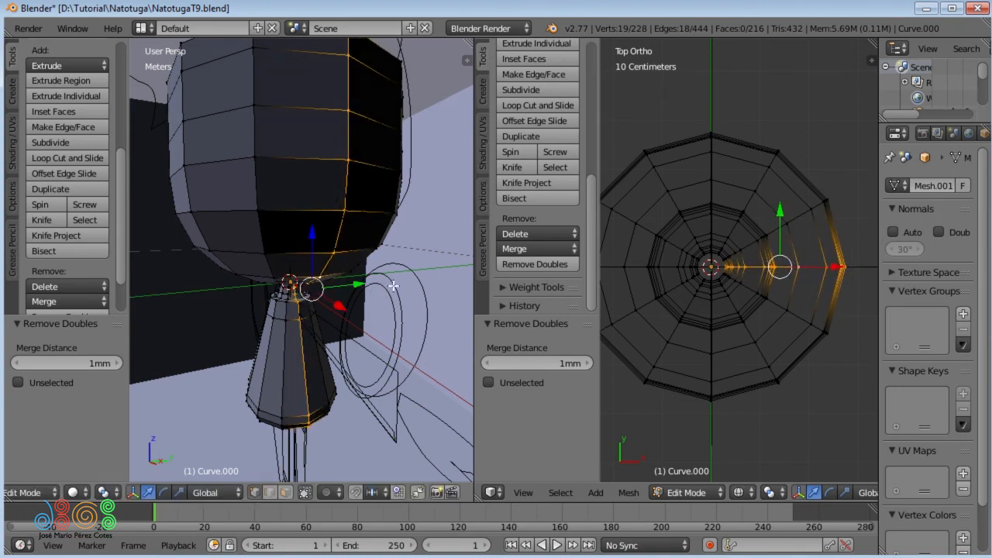
{"action": "middle_click_drag", "start_coordinate": [324, 304], "coordinate": [338, 320]}
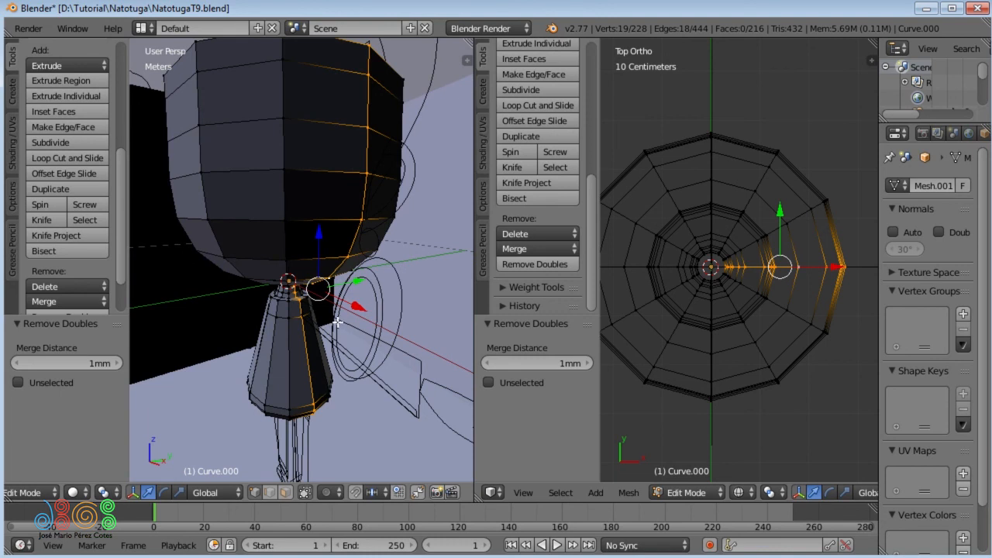
Step: Save the scene over the existing Natotuga.blend file
{"action": "key", "text": "ctrl+s"}
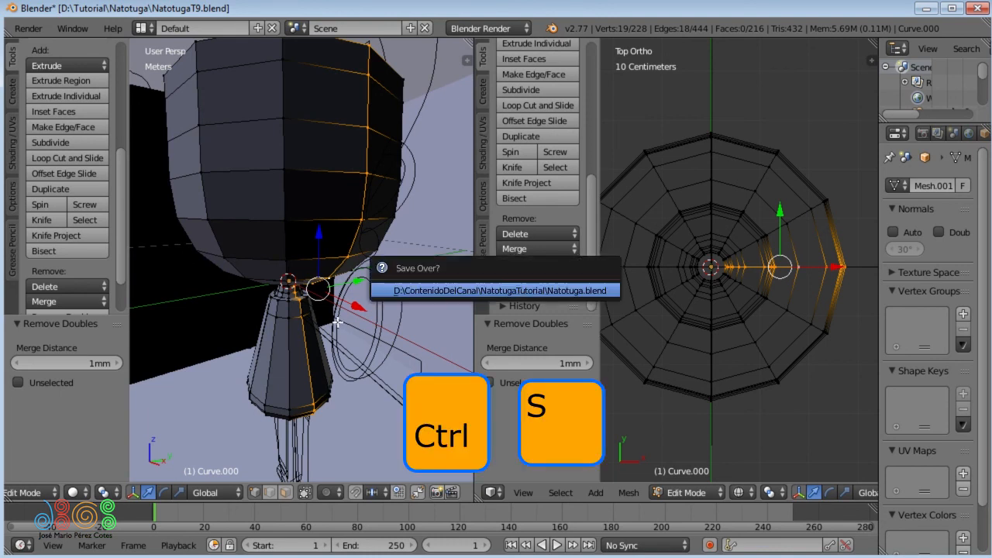